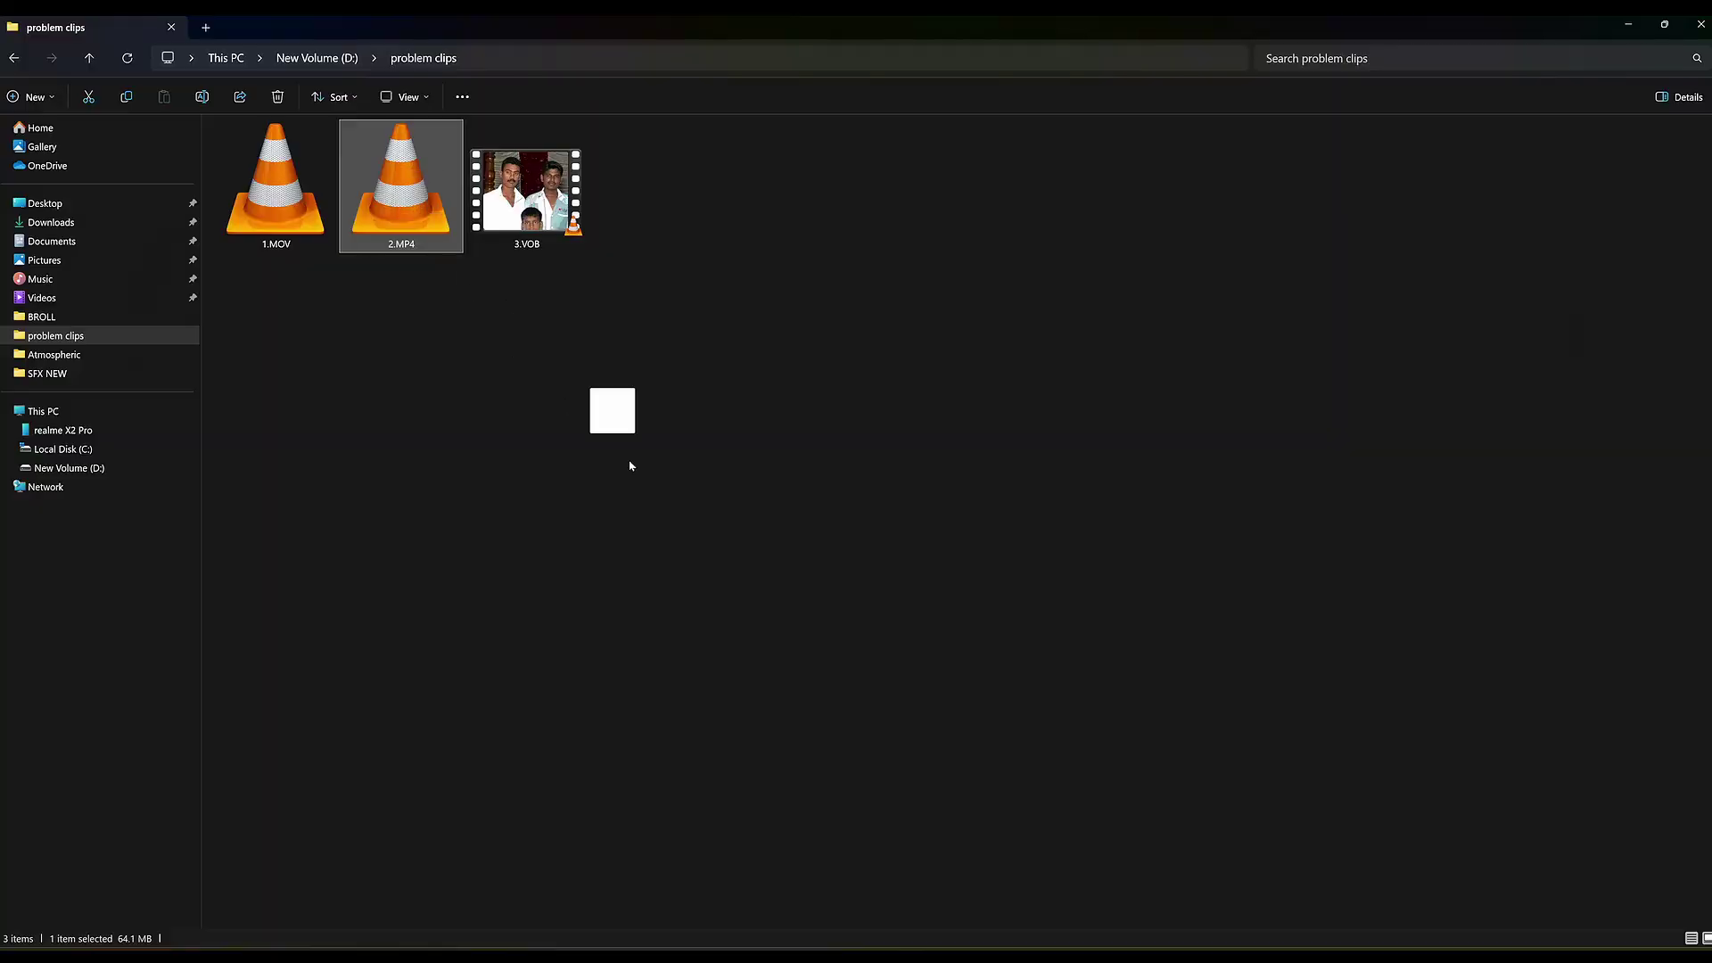
Add 2.MP4 from the problem clips folder to the DaVinci Resolve timeline and position it on the Audio 1 track
{"action": "left_click_drag", "start_coordinate": [630, 466], "coordinate": [1117, 922]}
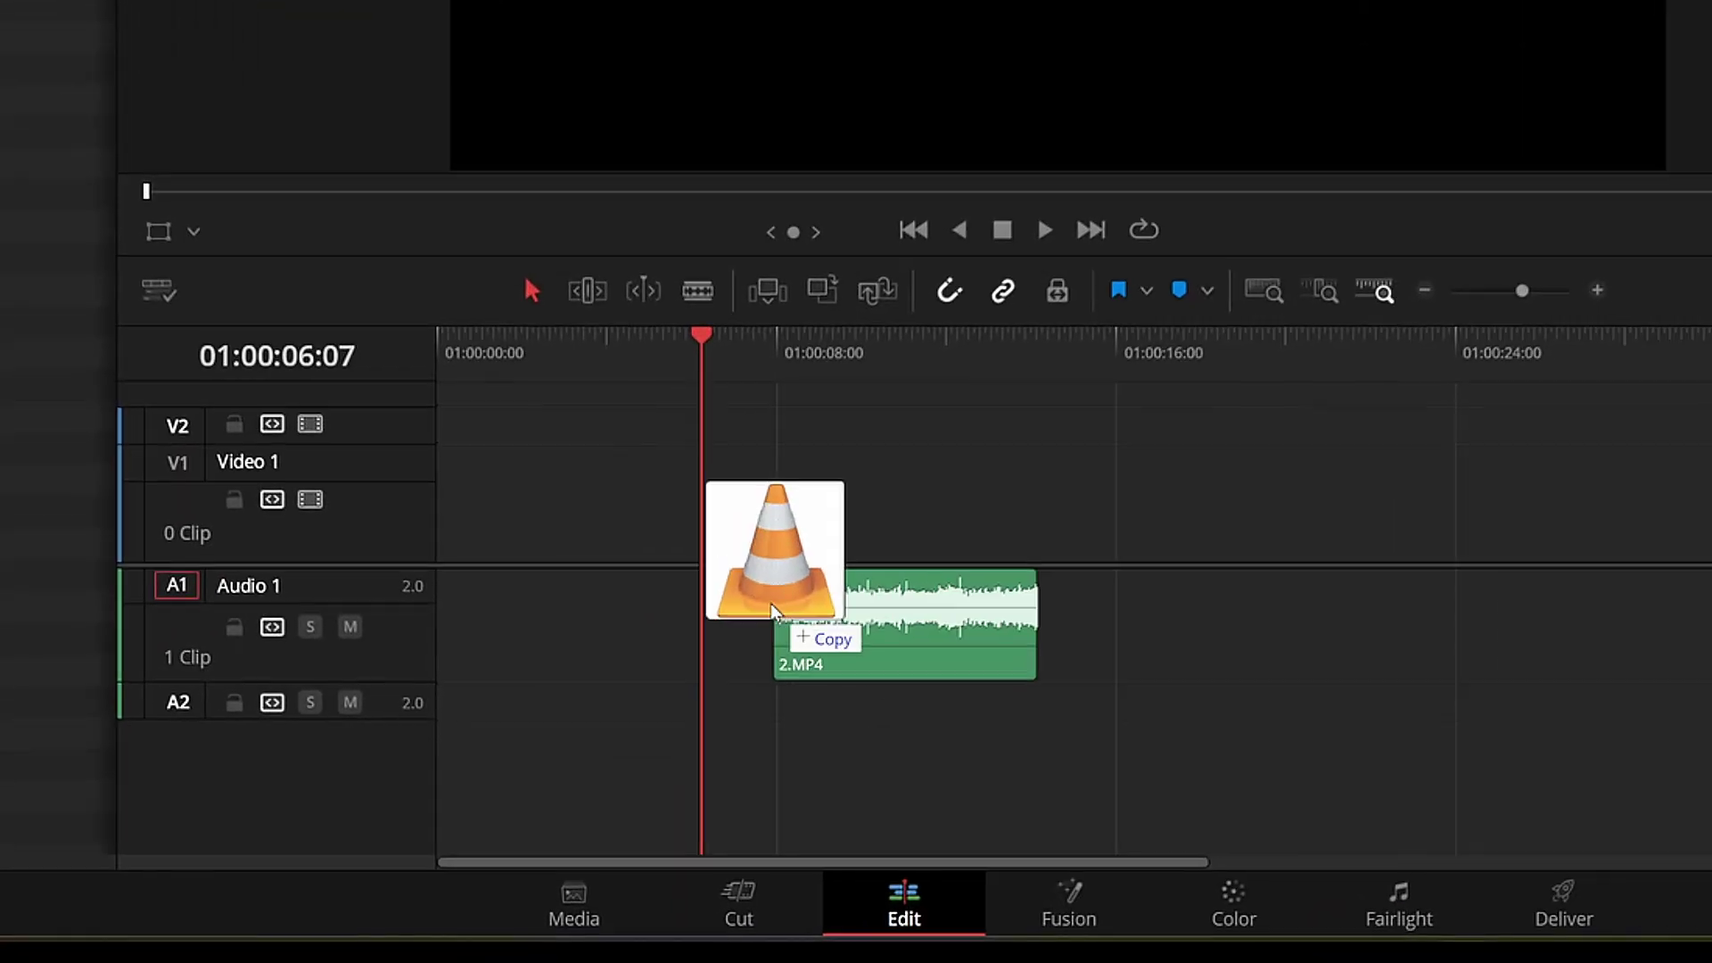
{"action": "left_click_drag", "start_coordinate": [679, 735], "coordinate": [477, 743]}
{"action": "left_click_drag", "start_coordinate": [430, 617], "coordinate": [433, 619]}
{"action": "left_click_drag", "start_coordinate": [557, 660], "coordinate": [484, 612]}
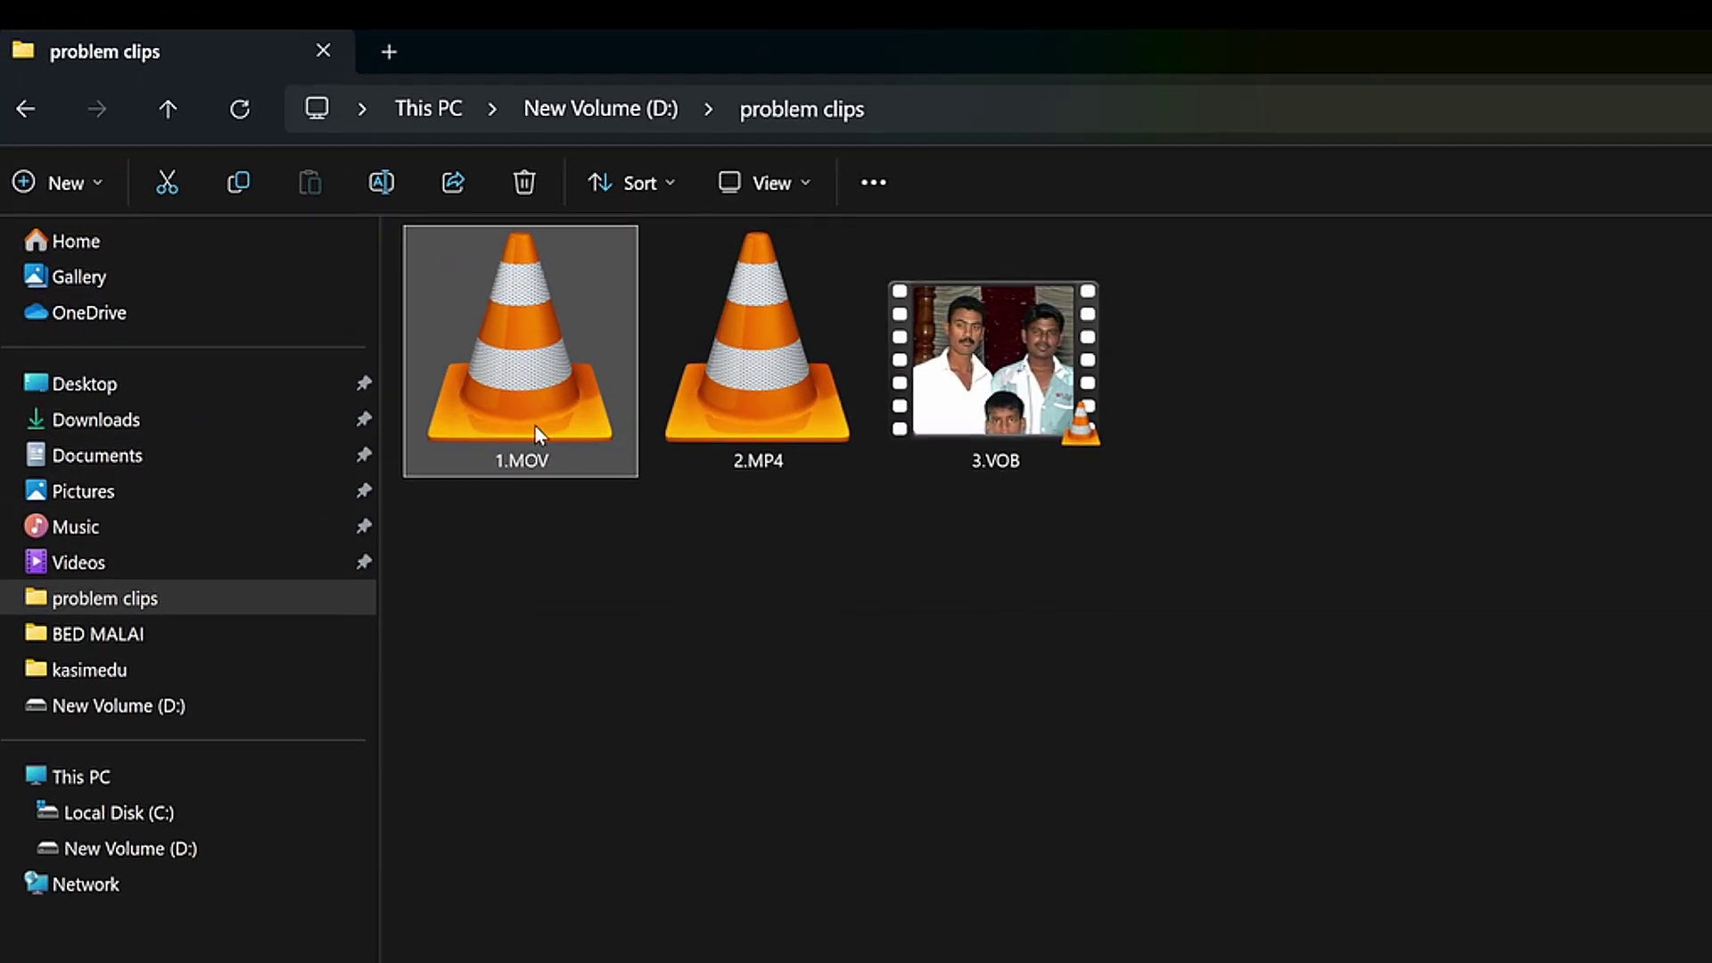
Add 1.MOV from the problem clips folder to the timeline and select the clip in the media pool
{"action": "left_click_drag", "start_coordinate": [433, 458], "coordinate": [682, 777]}
{"action": "left_click_drag", "start_coordinate": [778, 616], "coordinate": [804, 653]}
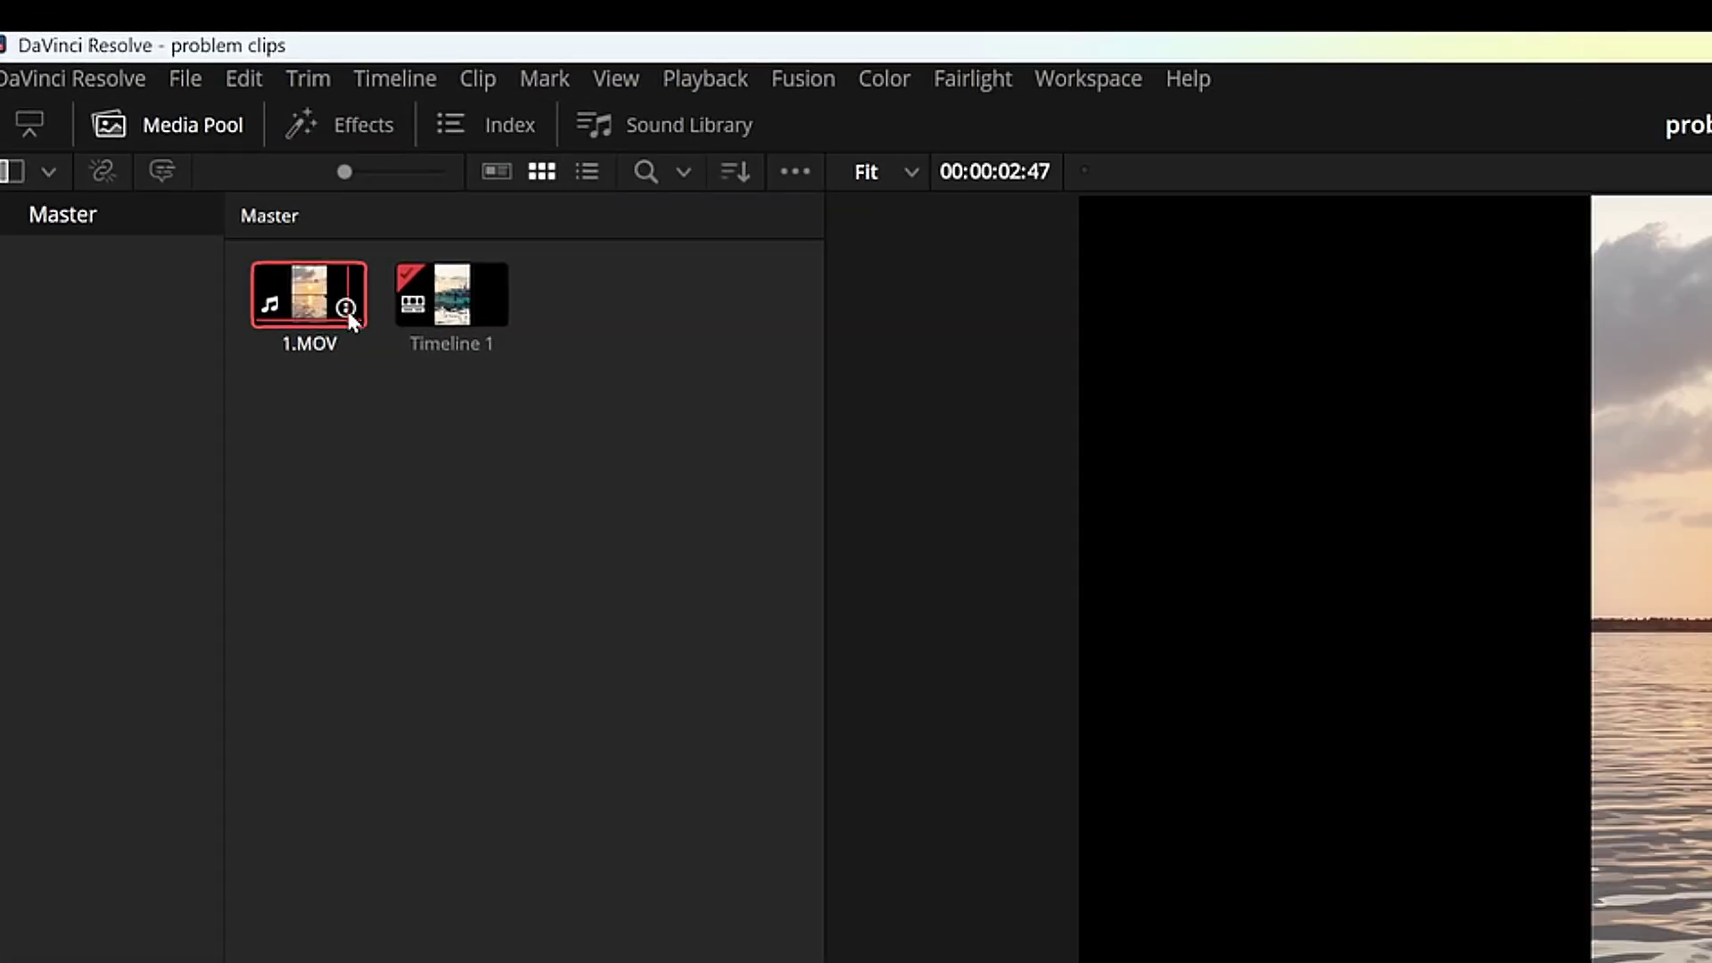
{"action": "left_click", "coordinate": [348, 312]}
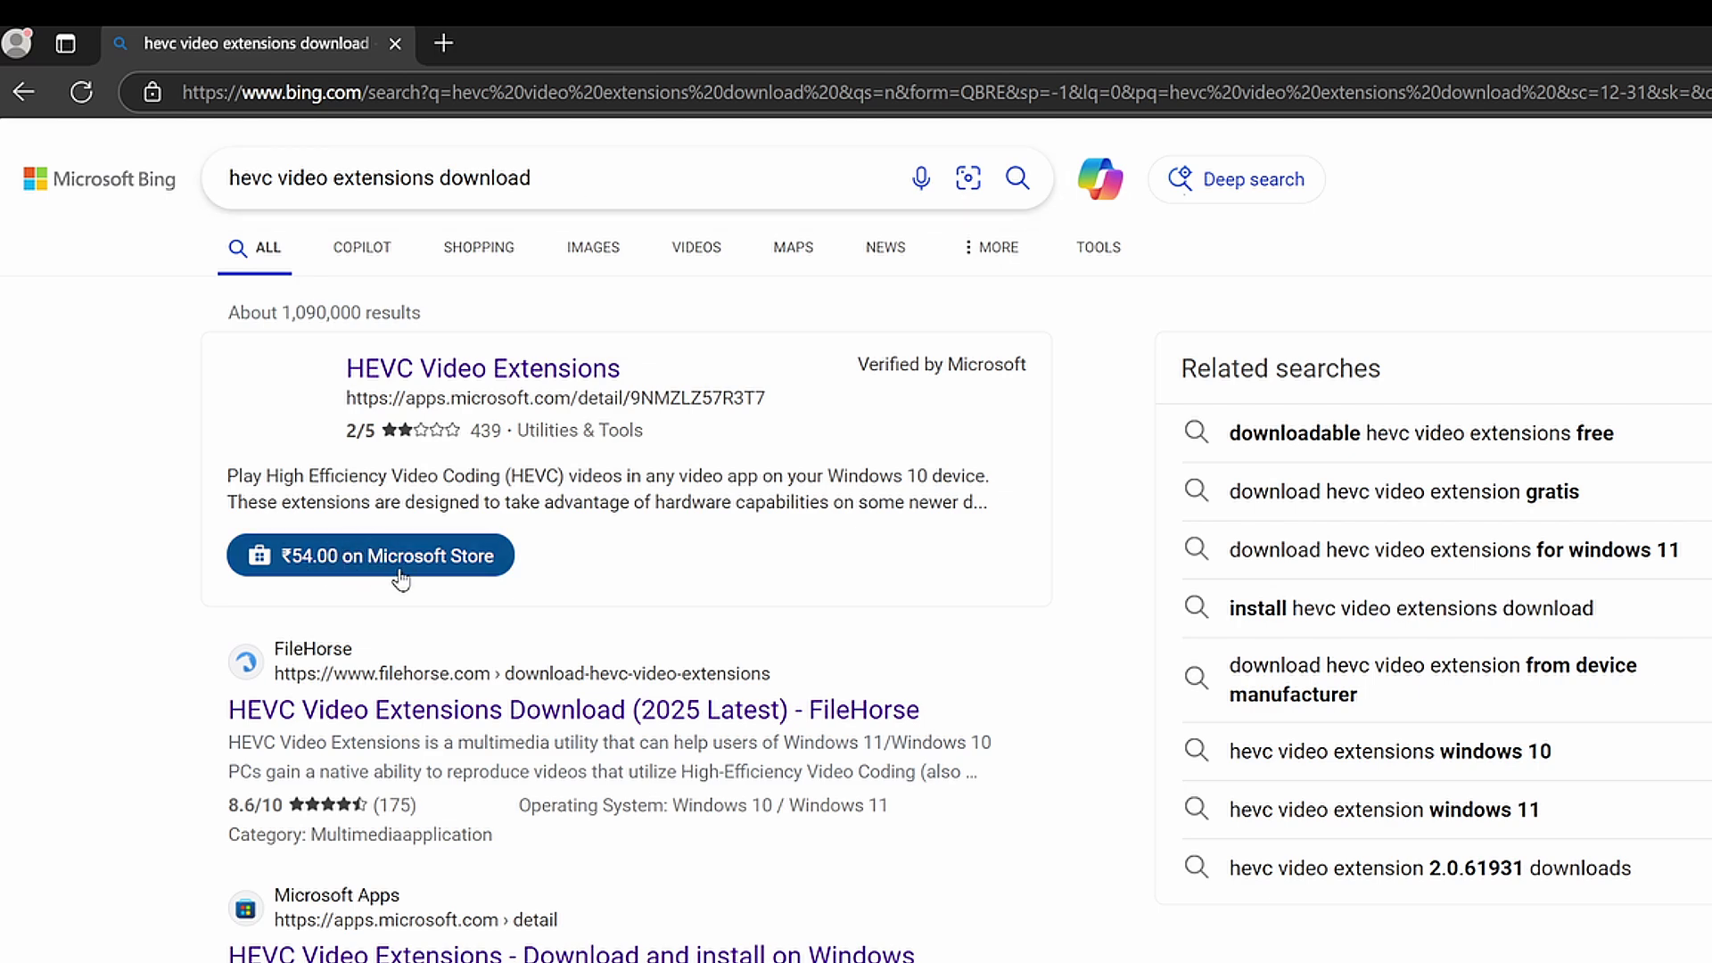
Open the FileHorse result for HEVC Video Extensions in the browser, and scrub through 1.MOV in the DaVinci Resolve timeline
{"action": "left_click", "coordinate": [423, 723]}
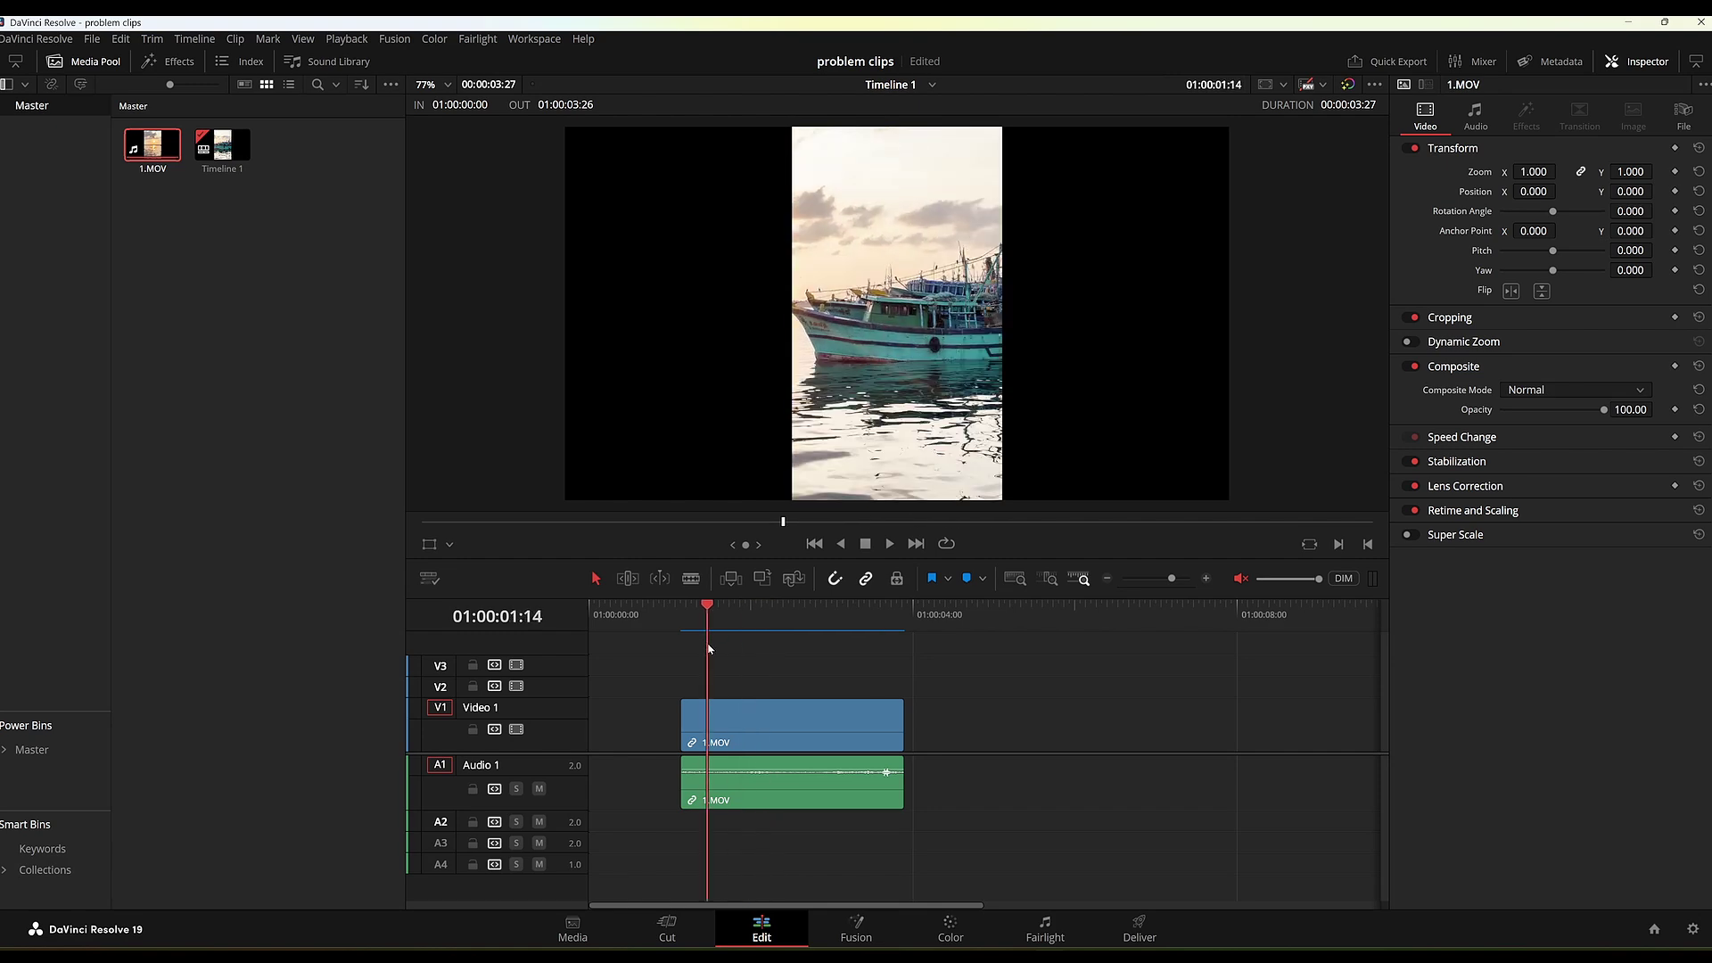
{"action": "left_click_drag", "start_coordinate": [792, 619], "coordinate": [768, 618]}
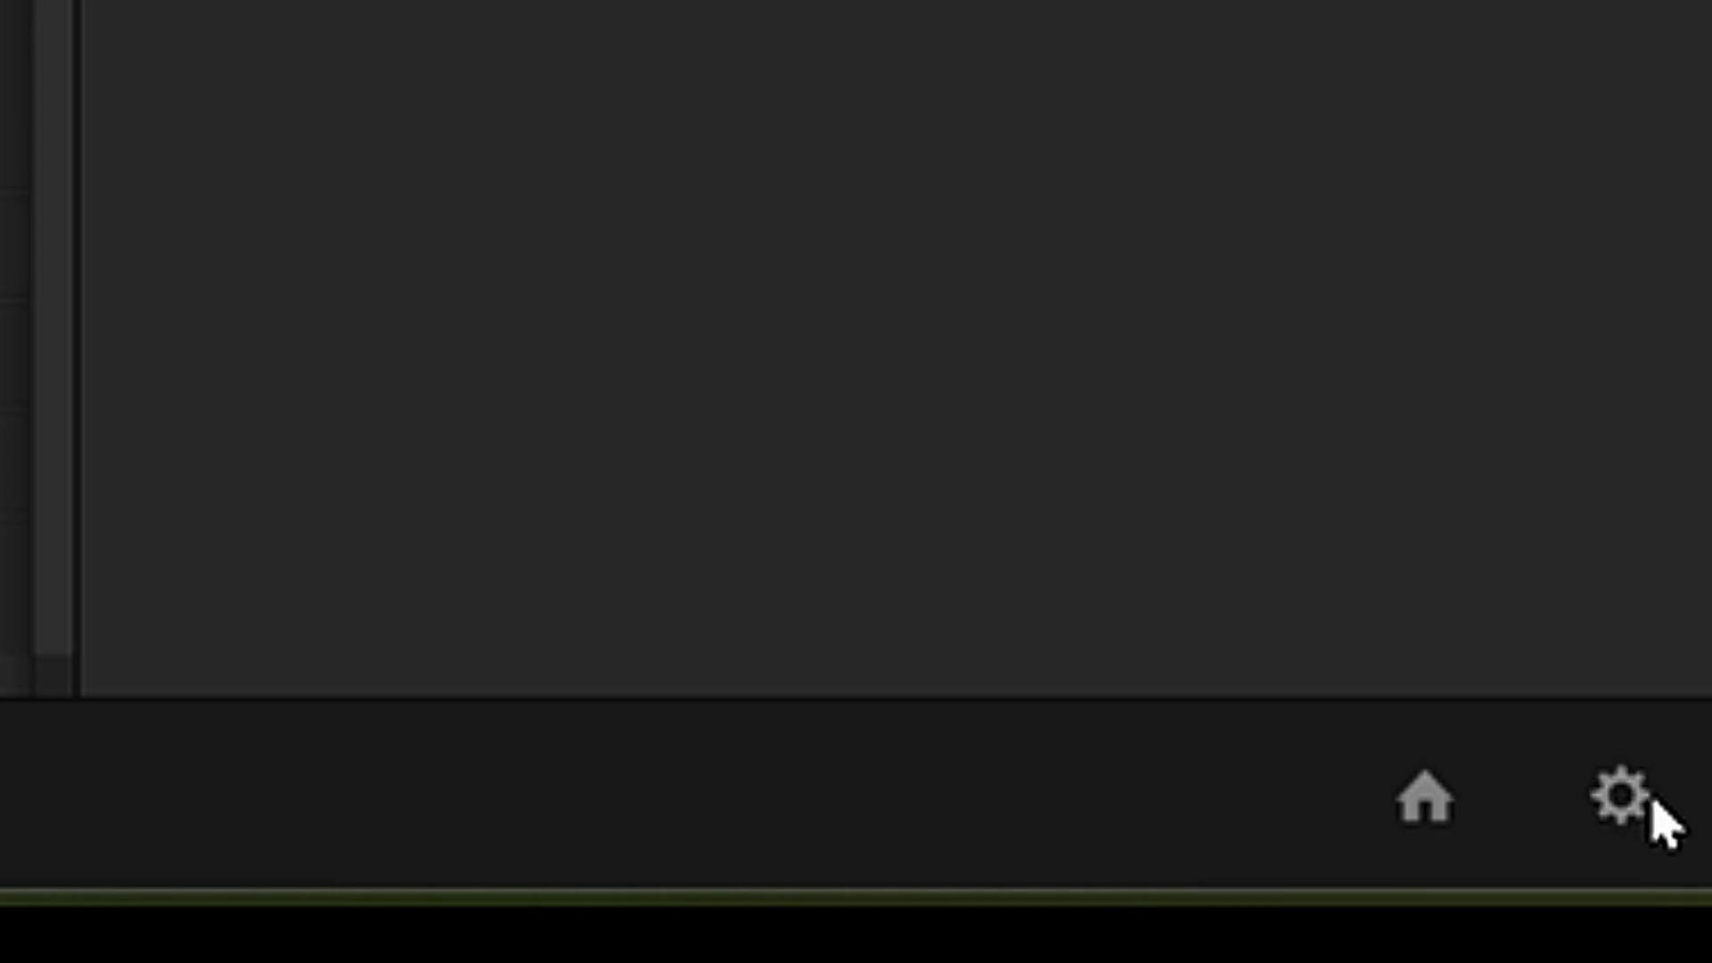
Set the video bit depth to 10 bit and the monitor scaling to Bilinear in the project settings
{"action": "left_click", "coordinate": [1653, 802]}
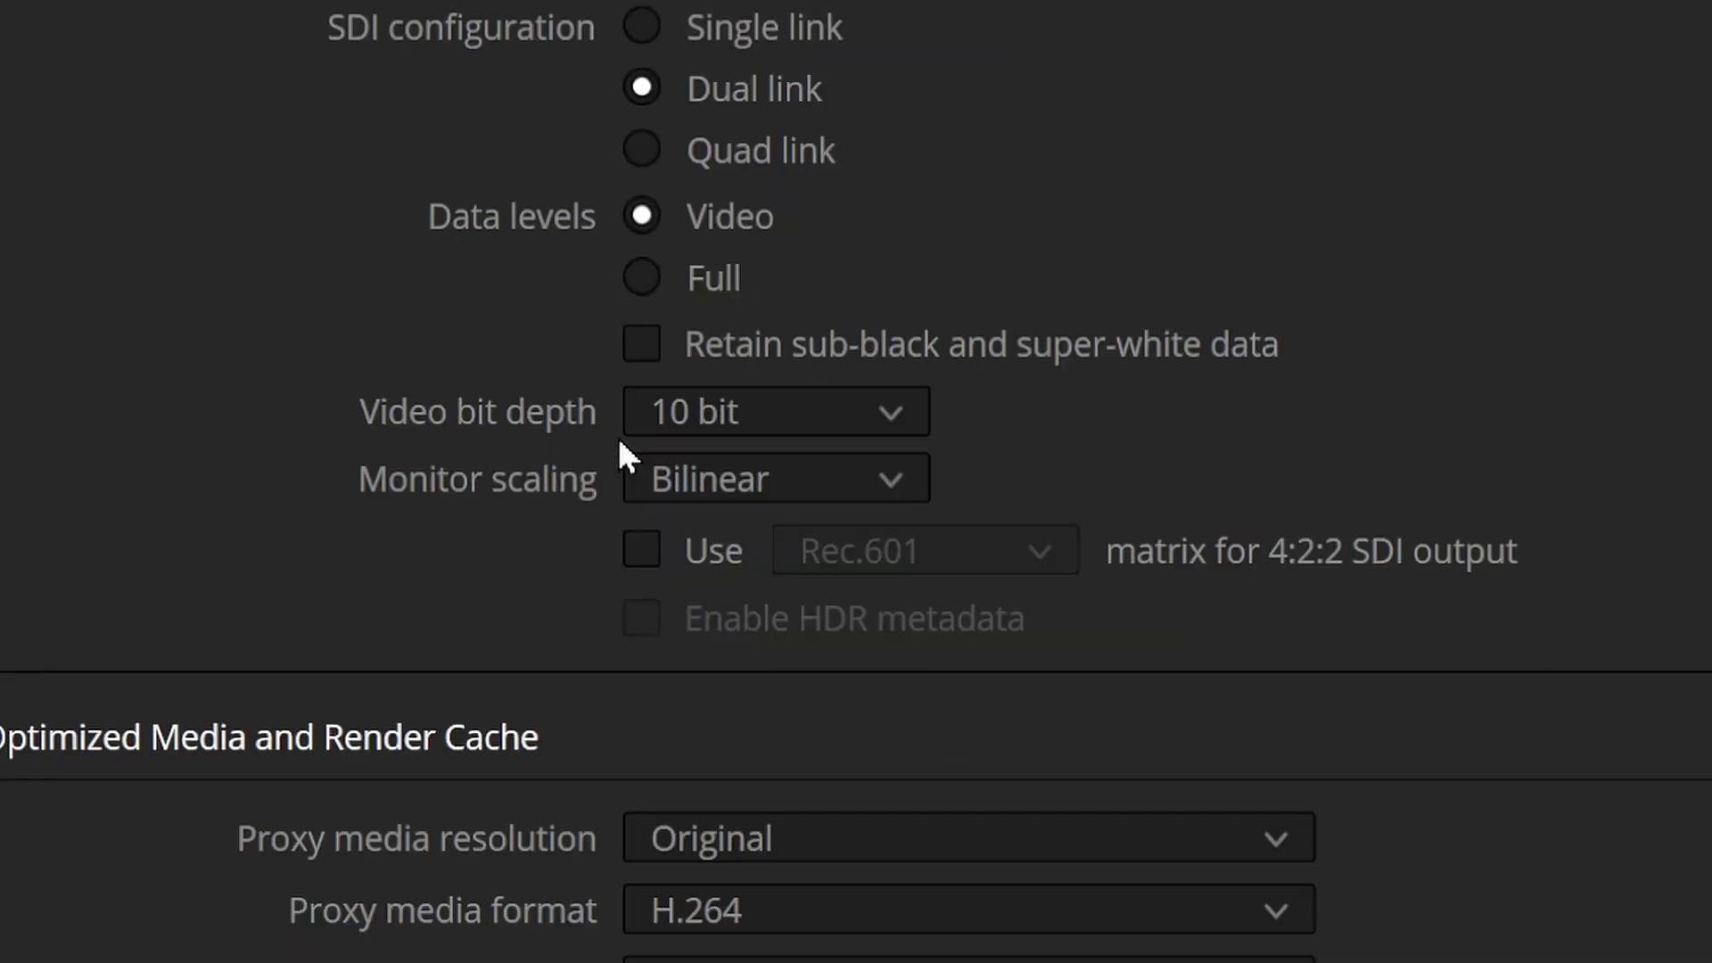
{"action": "left_click", "coordinate": [699, 429]}
{"action": "left_click", "coordinate": [702, 535]}
{"action": "left_click", "coordinate": [703, 486]}
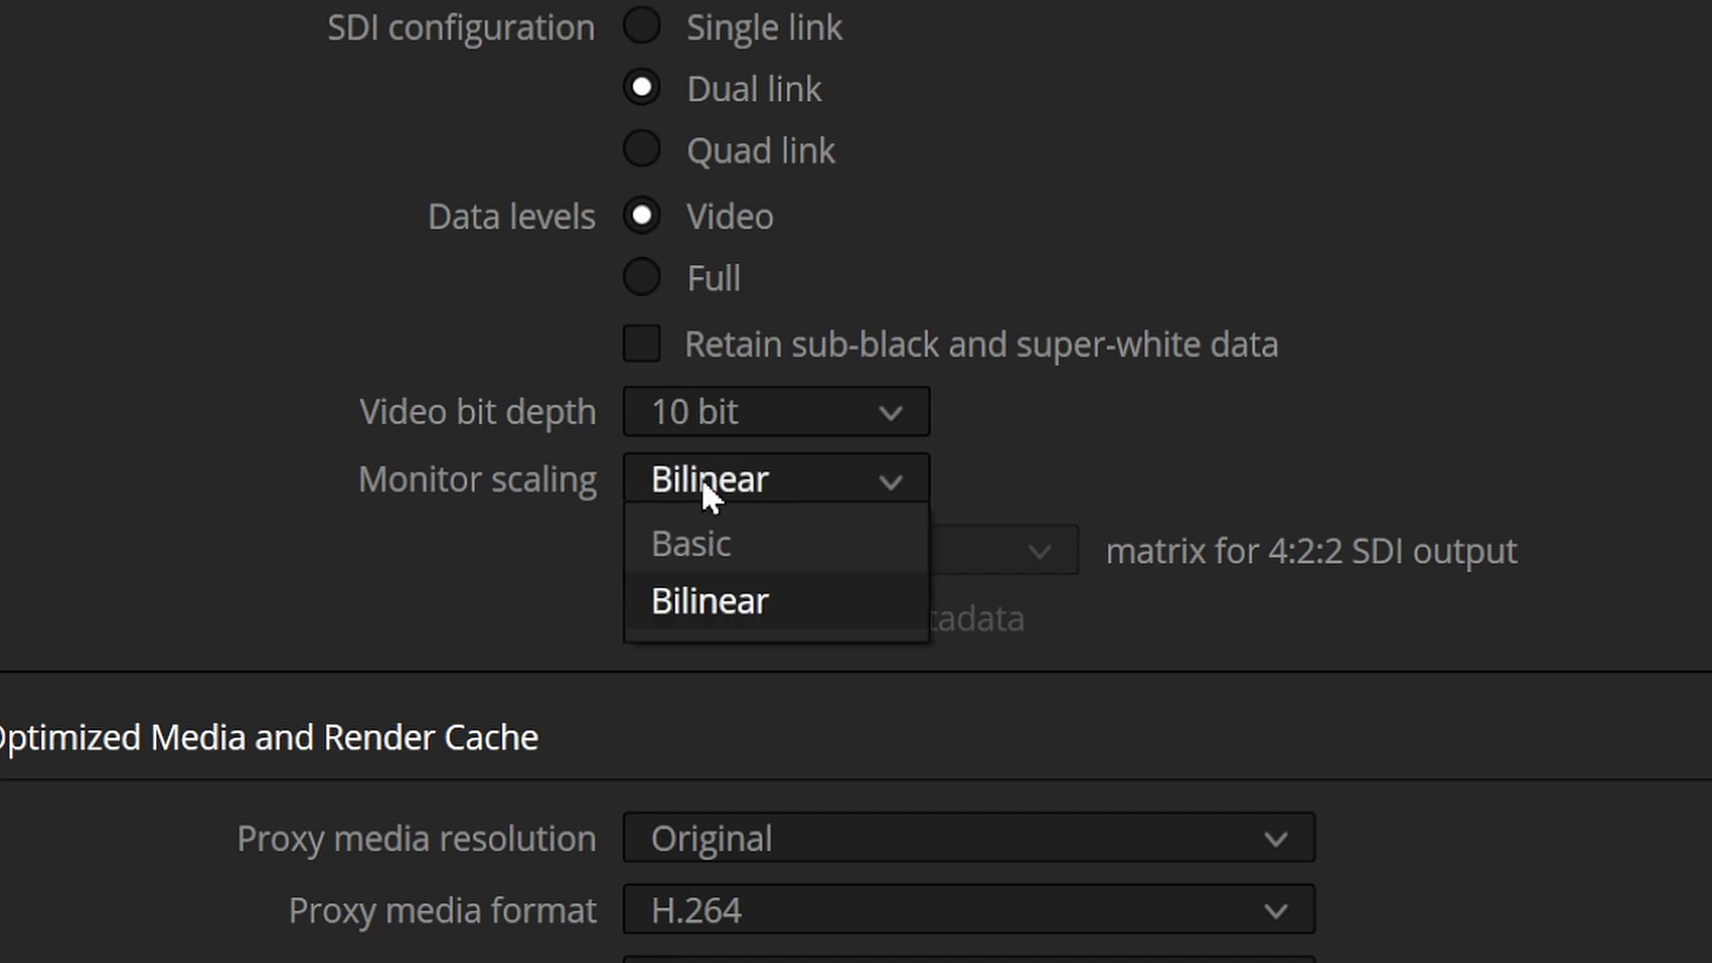
{"action": "left_click", "coordinate": [678, 605]}
{"action": "left_click", "coordinate": [875, 521]}
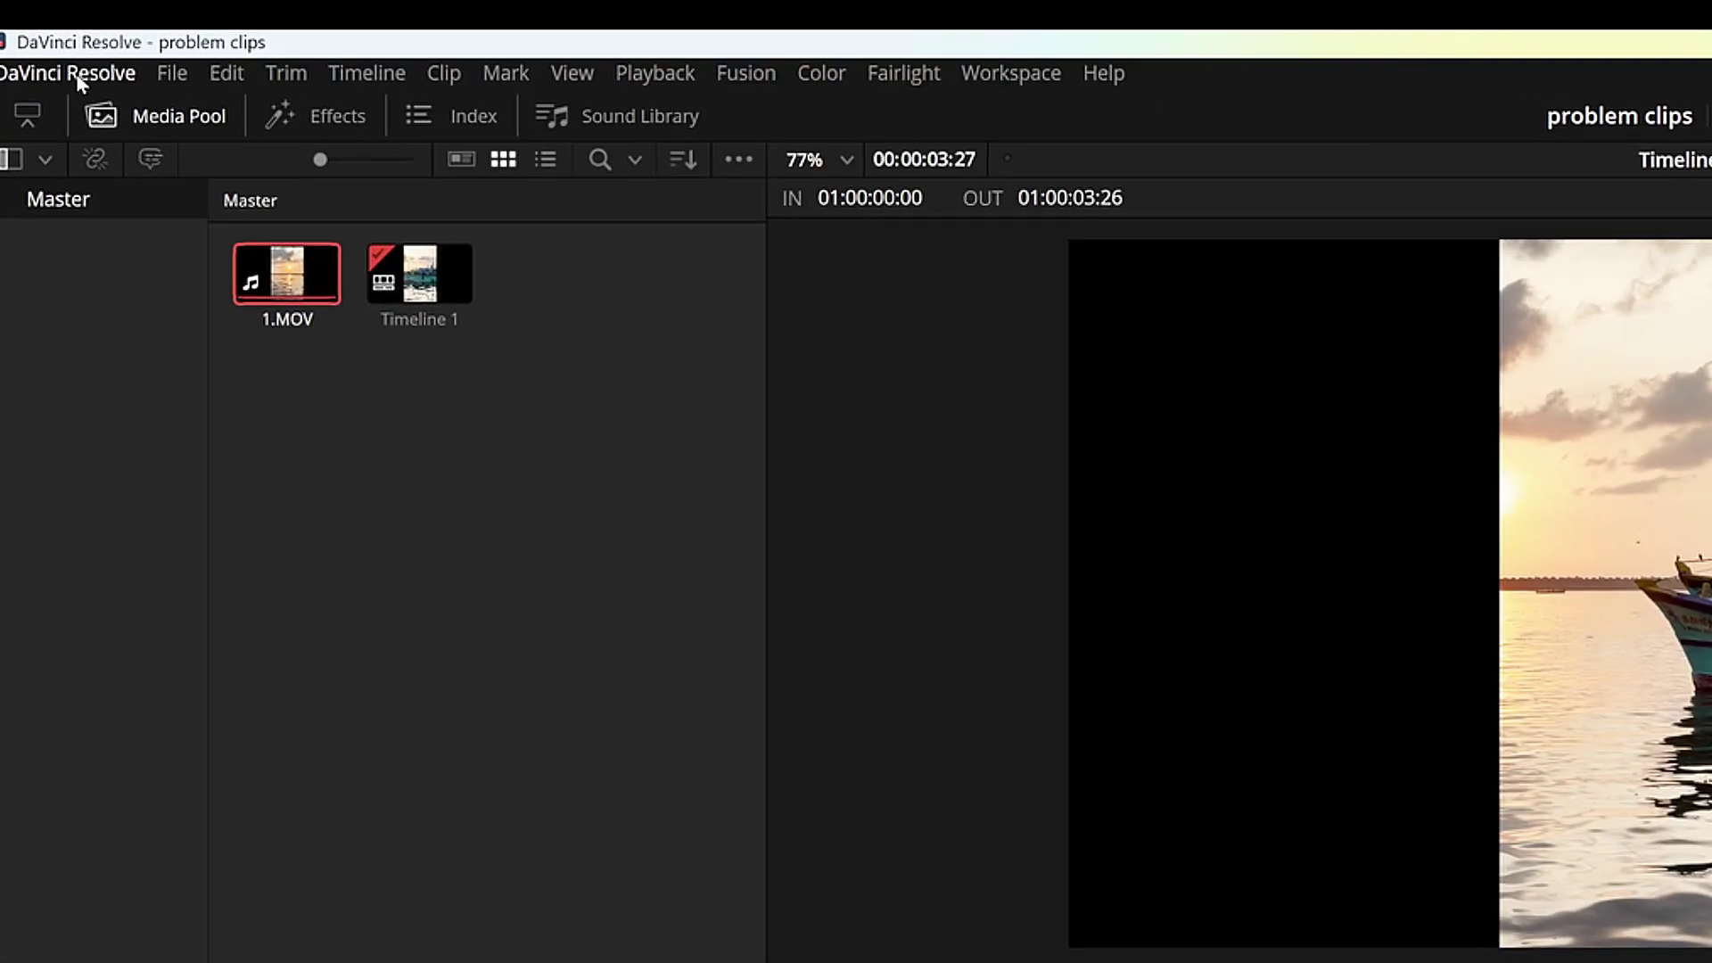
Make sure 10-bit precision in viewers is enabled in the General system preferences
{"action": "left_click", "coordinate": [78, 75]}
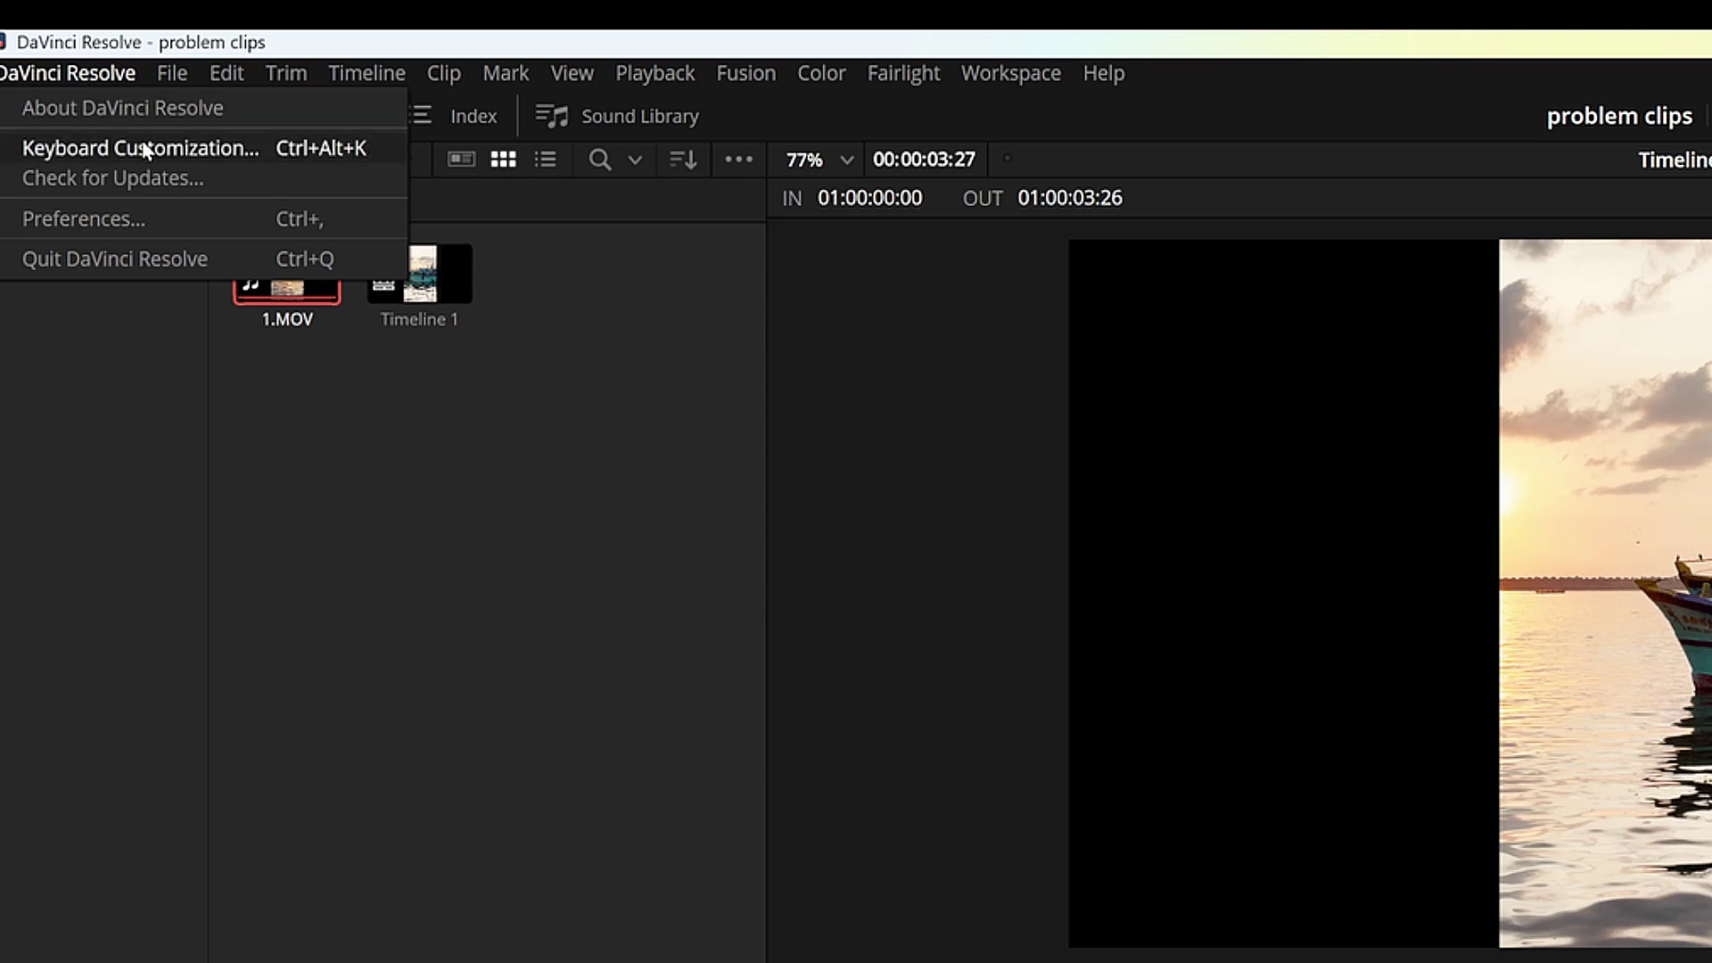
{"action": "left_click", "coordinate": [100, 220]}
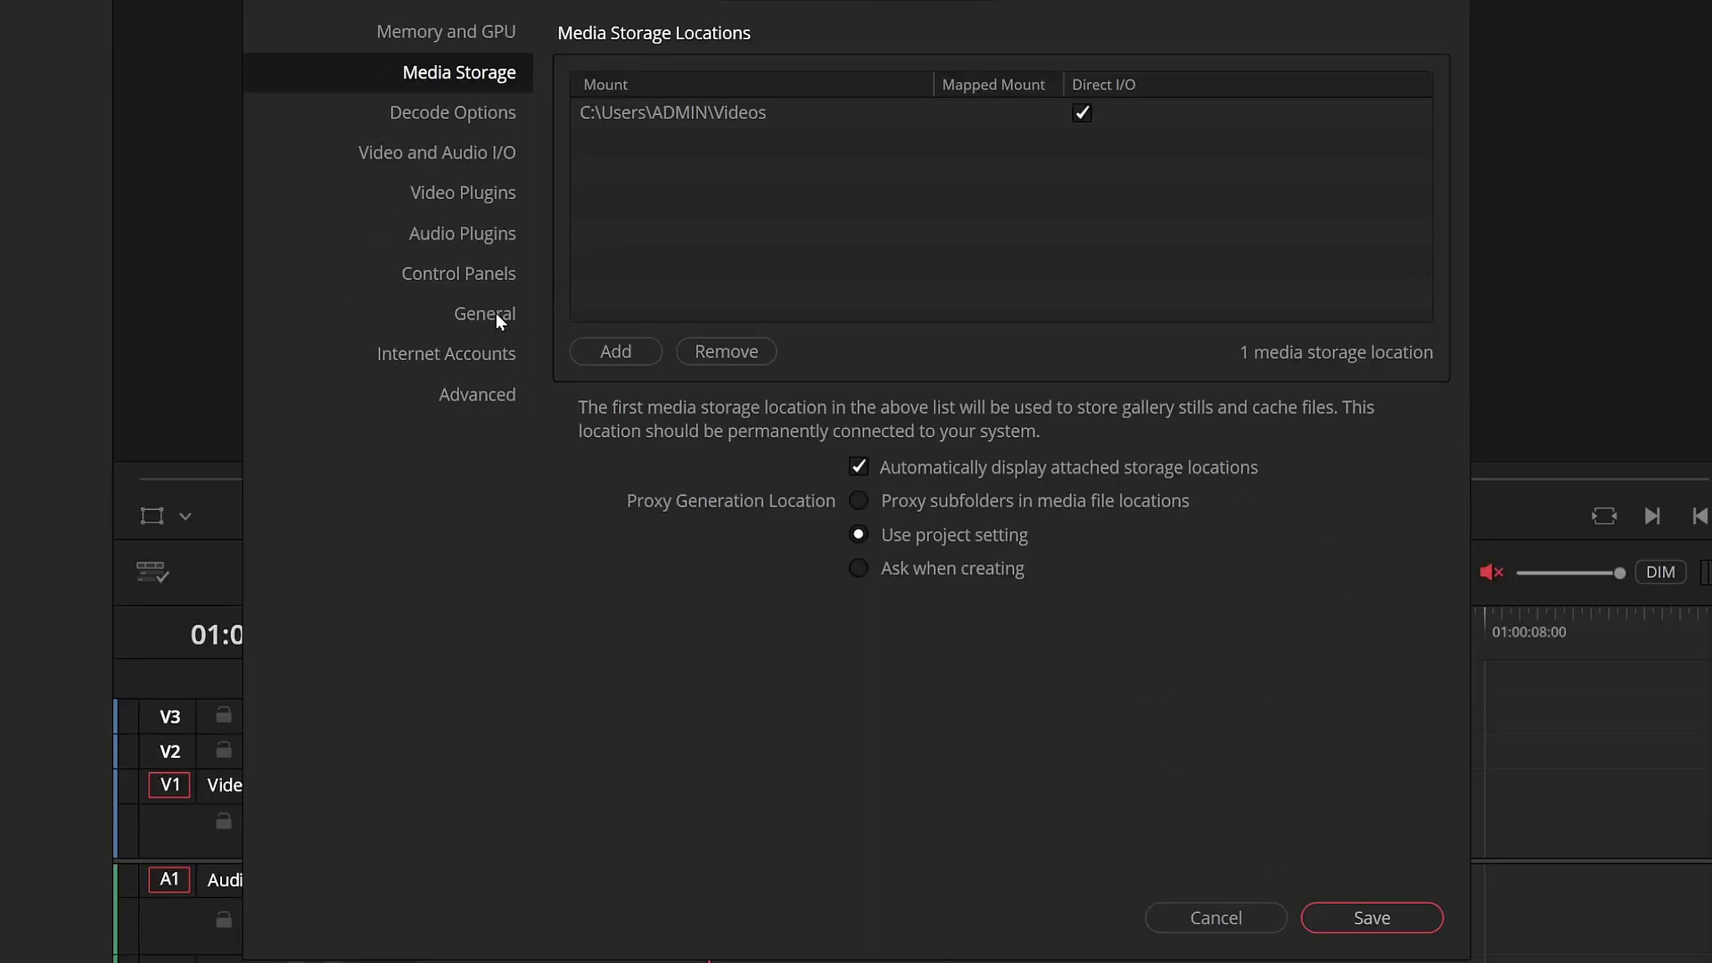
{"action": "left_click", "coordinate": [1194, 798]}
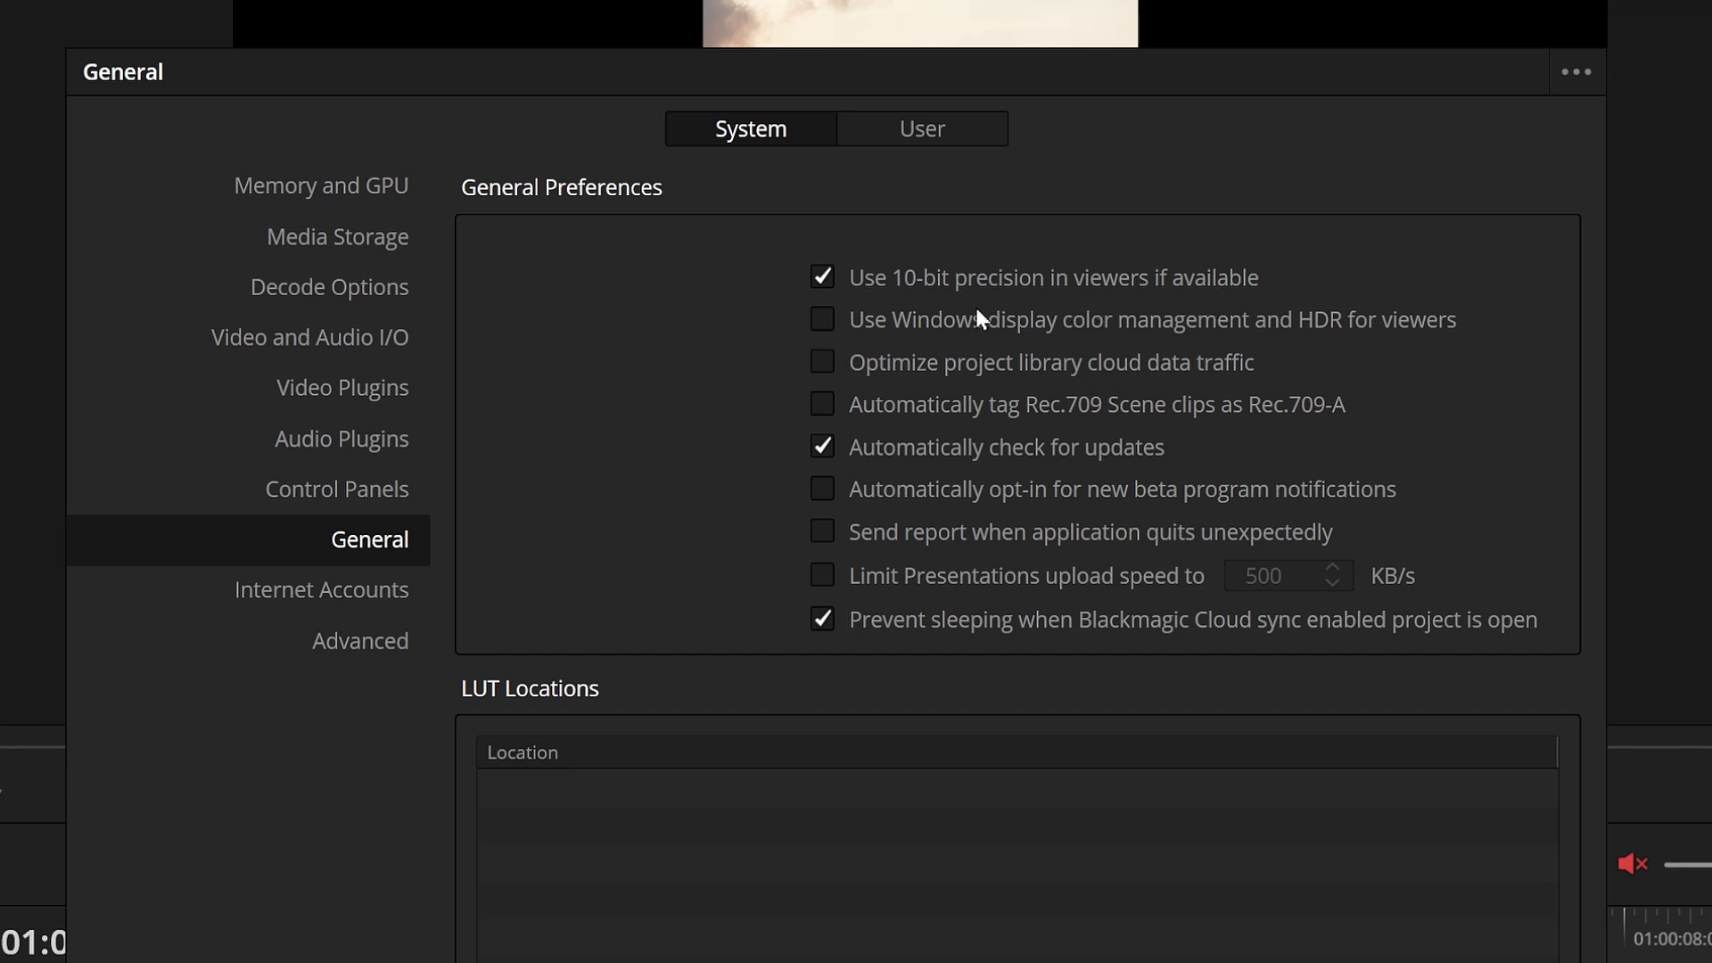
{"action": "left_click", "coordinate": [883, 355]}
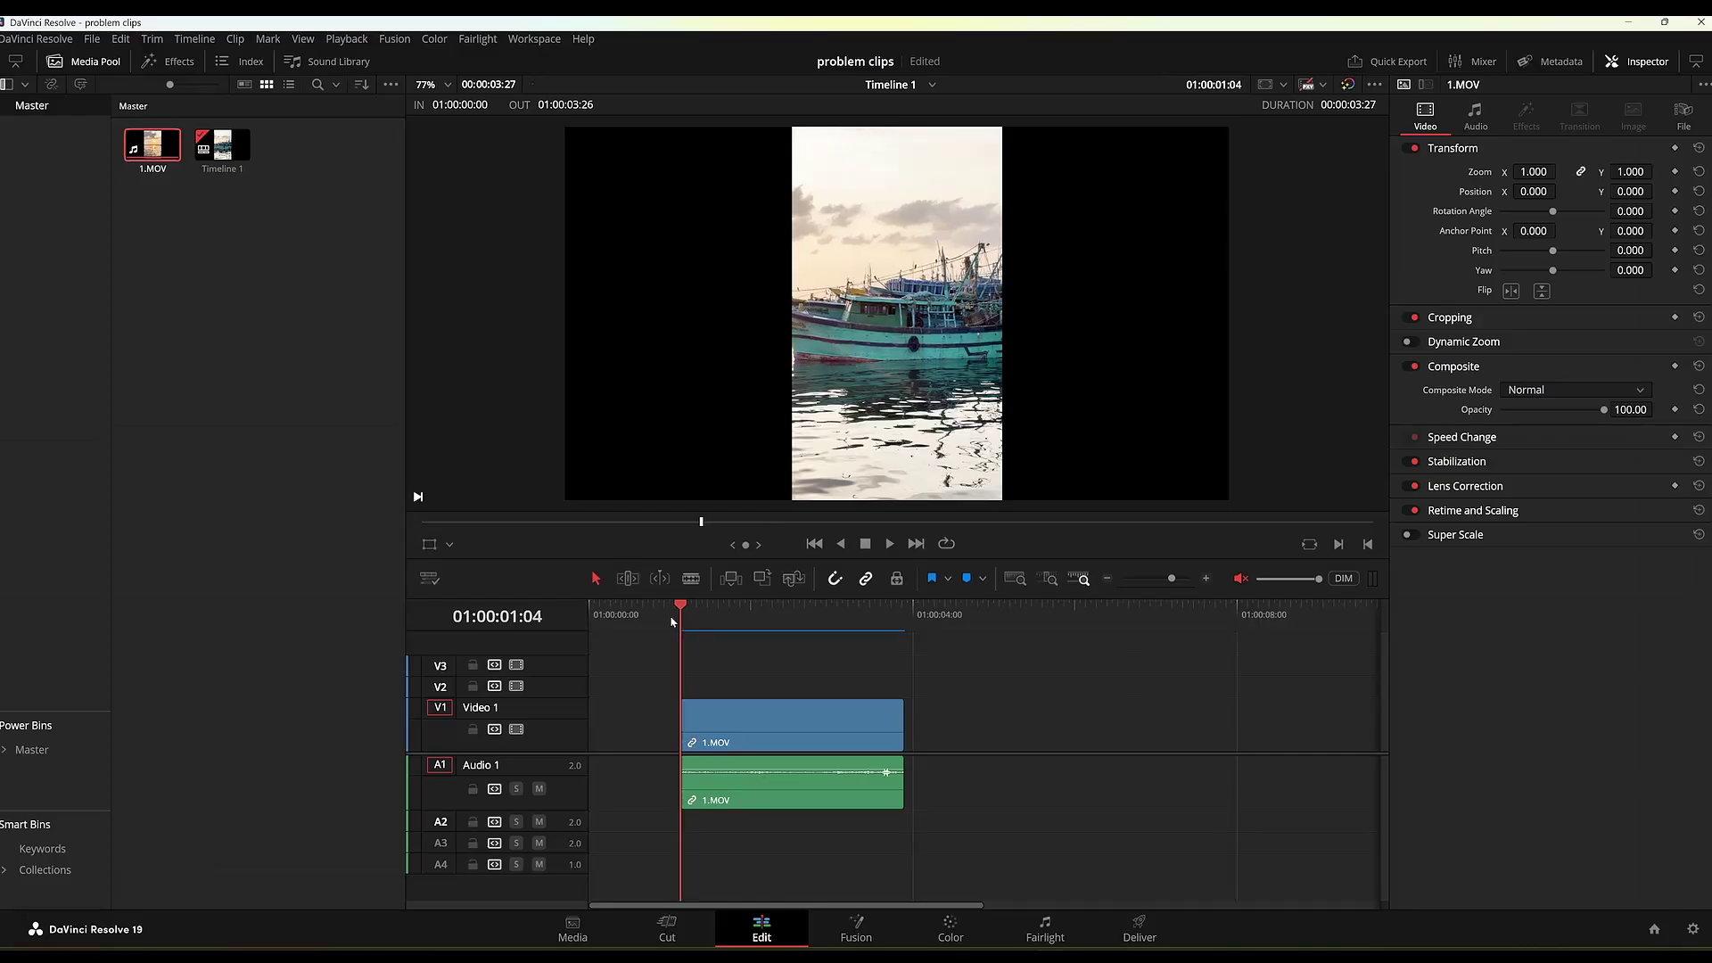
Scrub through 1.MOV in the timeline and play it back
{"action": "left_click_drag", "start_coordinate": [677, 618], "coordinate": [803, 636]}
{"action": "key", "text": "space"}
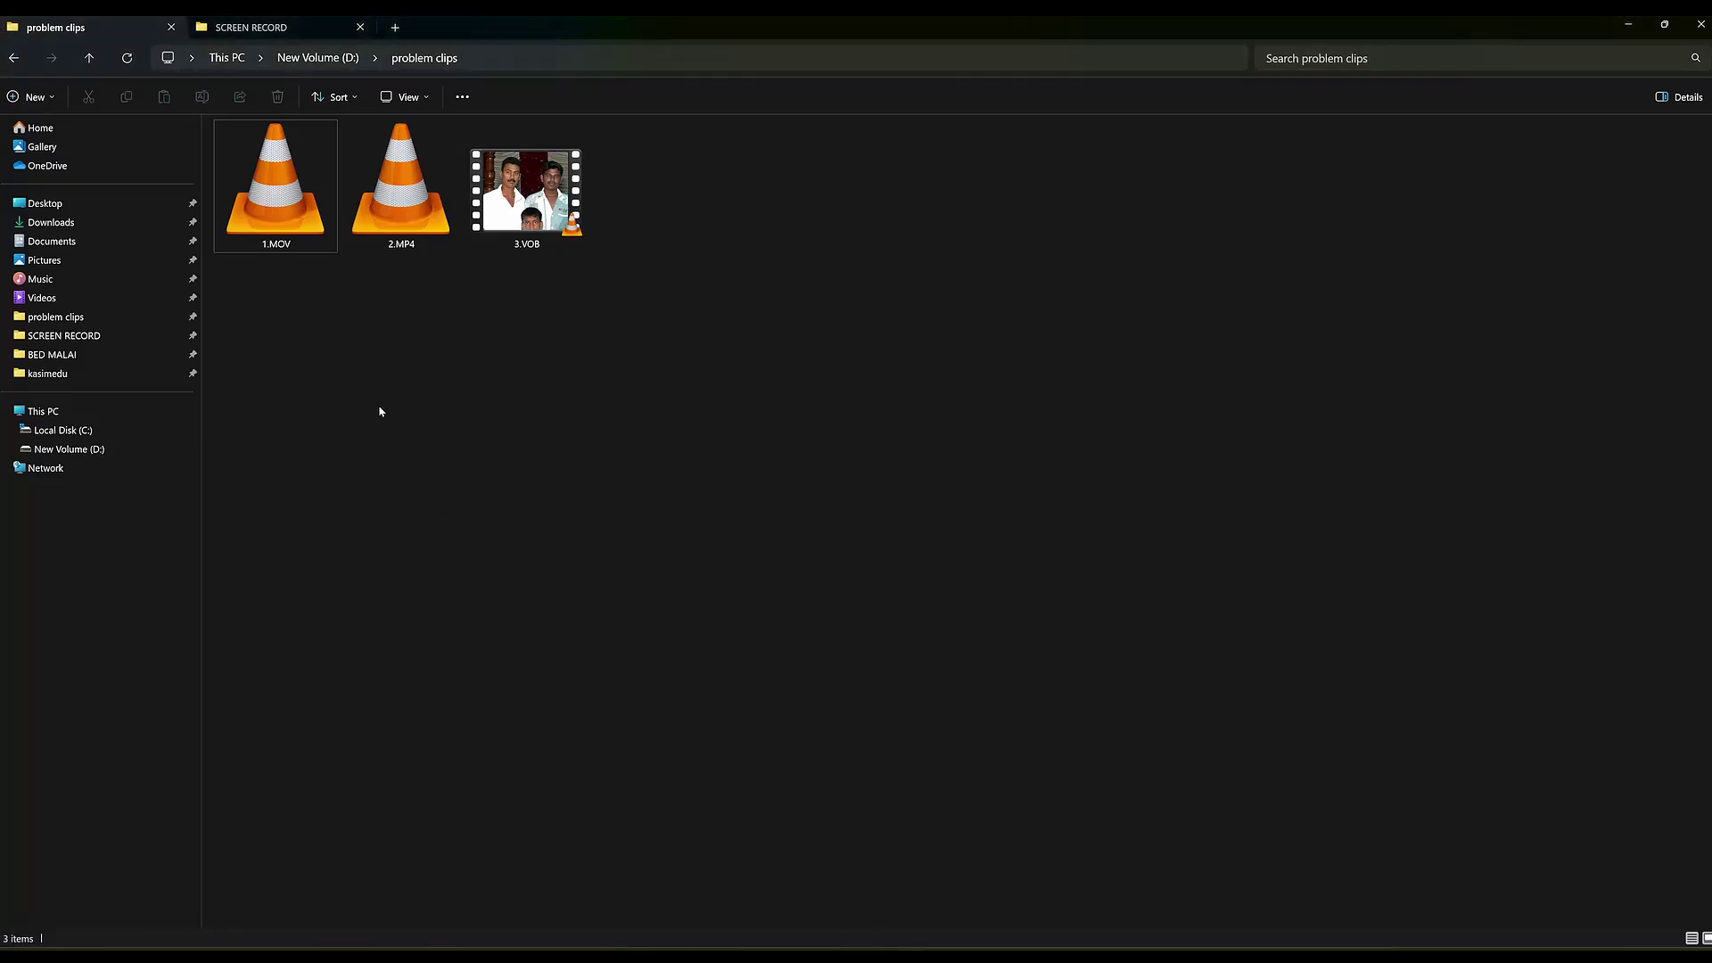
Delete 1.MOV from the problem clips folder and start locating the missing clip with Relink Media
{"action": "key", "text": "Delete"}
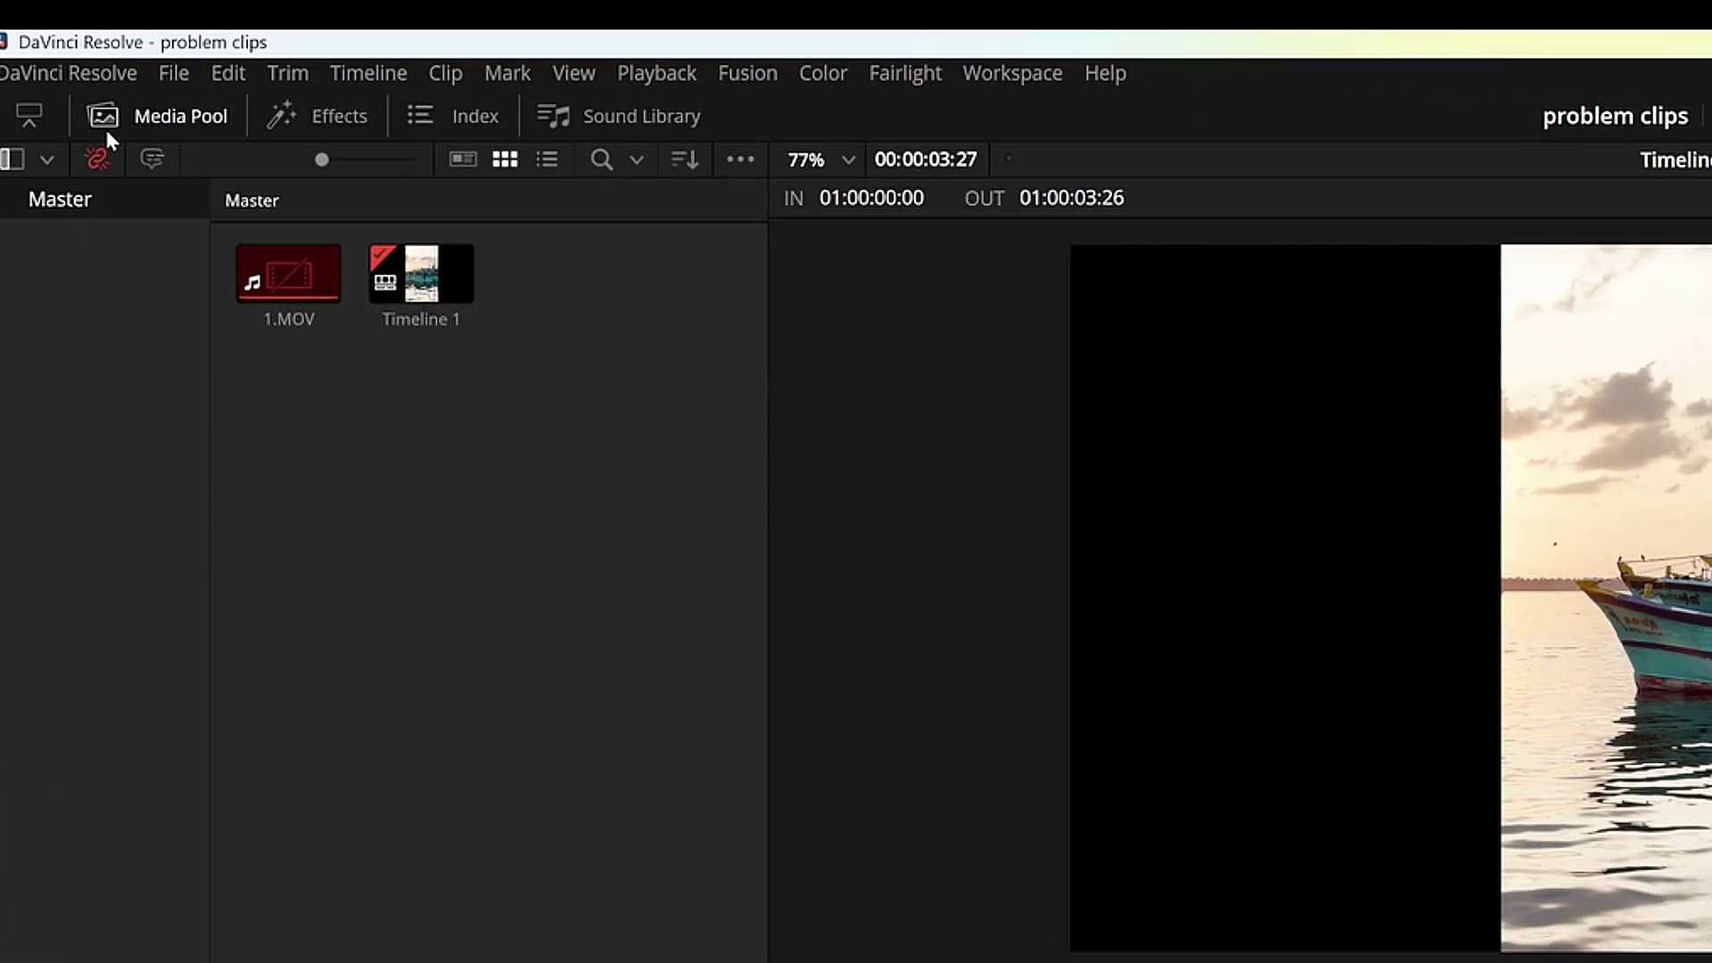
{"action": "left_click", "coordinate": [51, 85]}
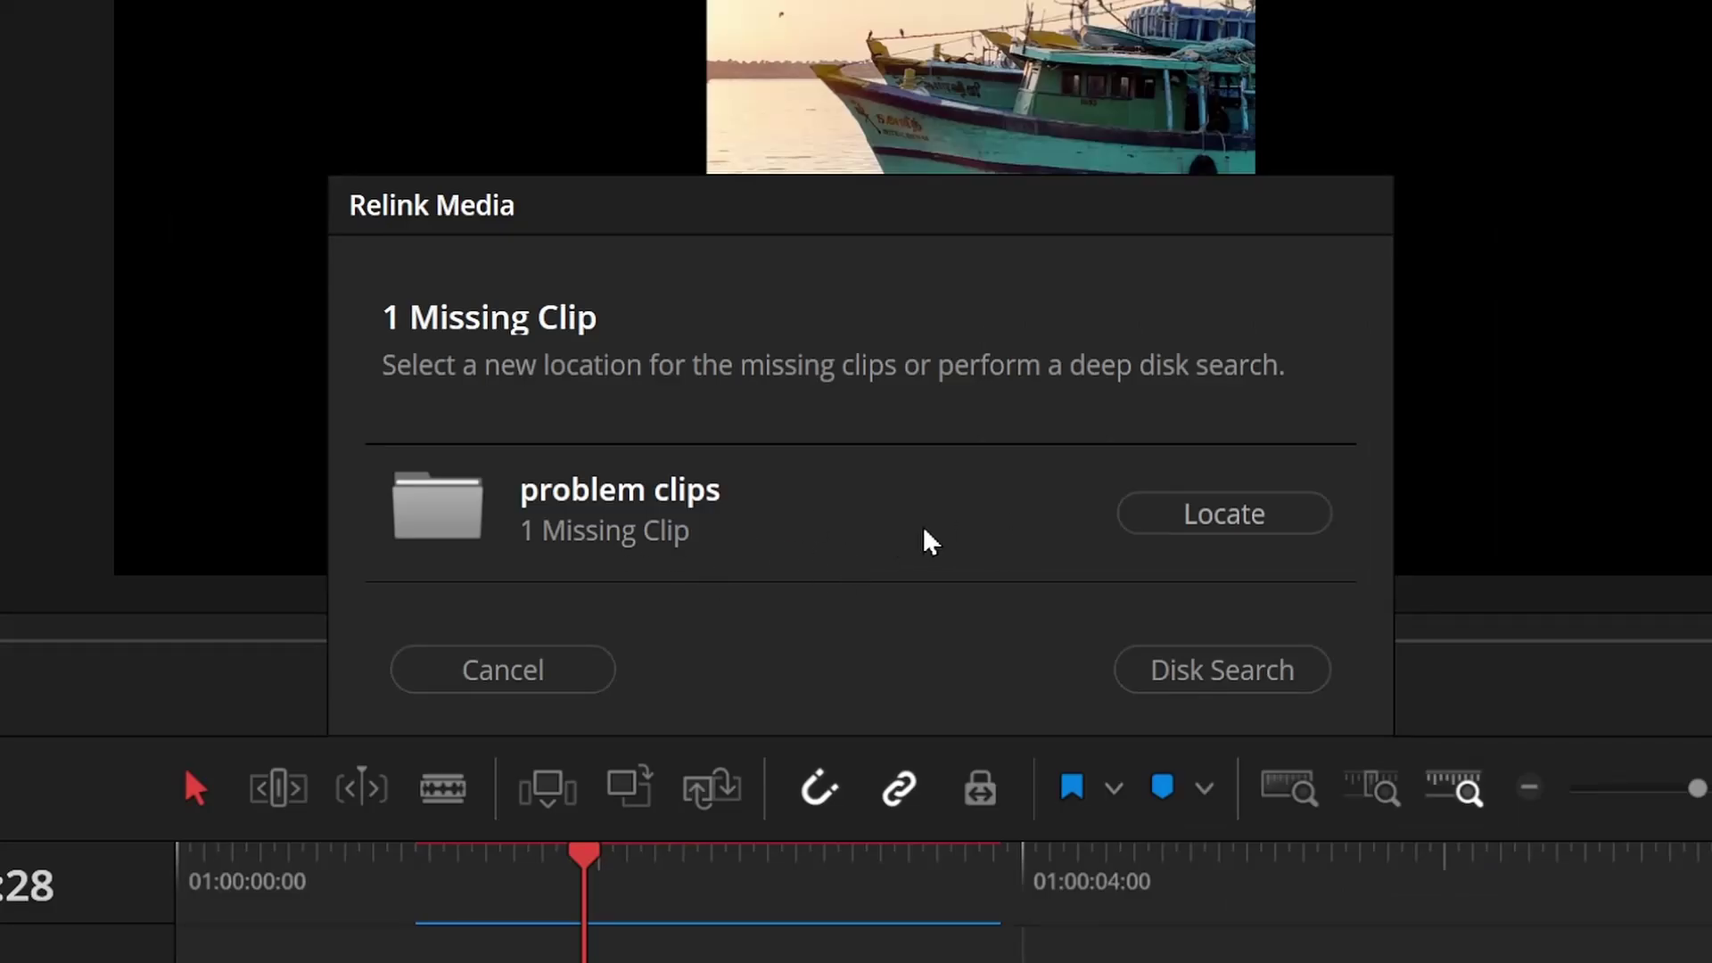
{"action": "left_click", "coordinate": [1225, 514]}
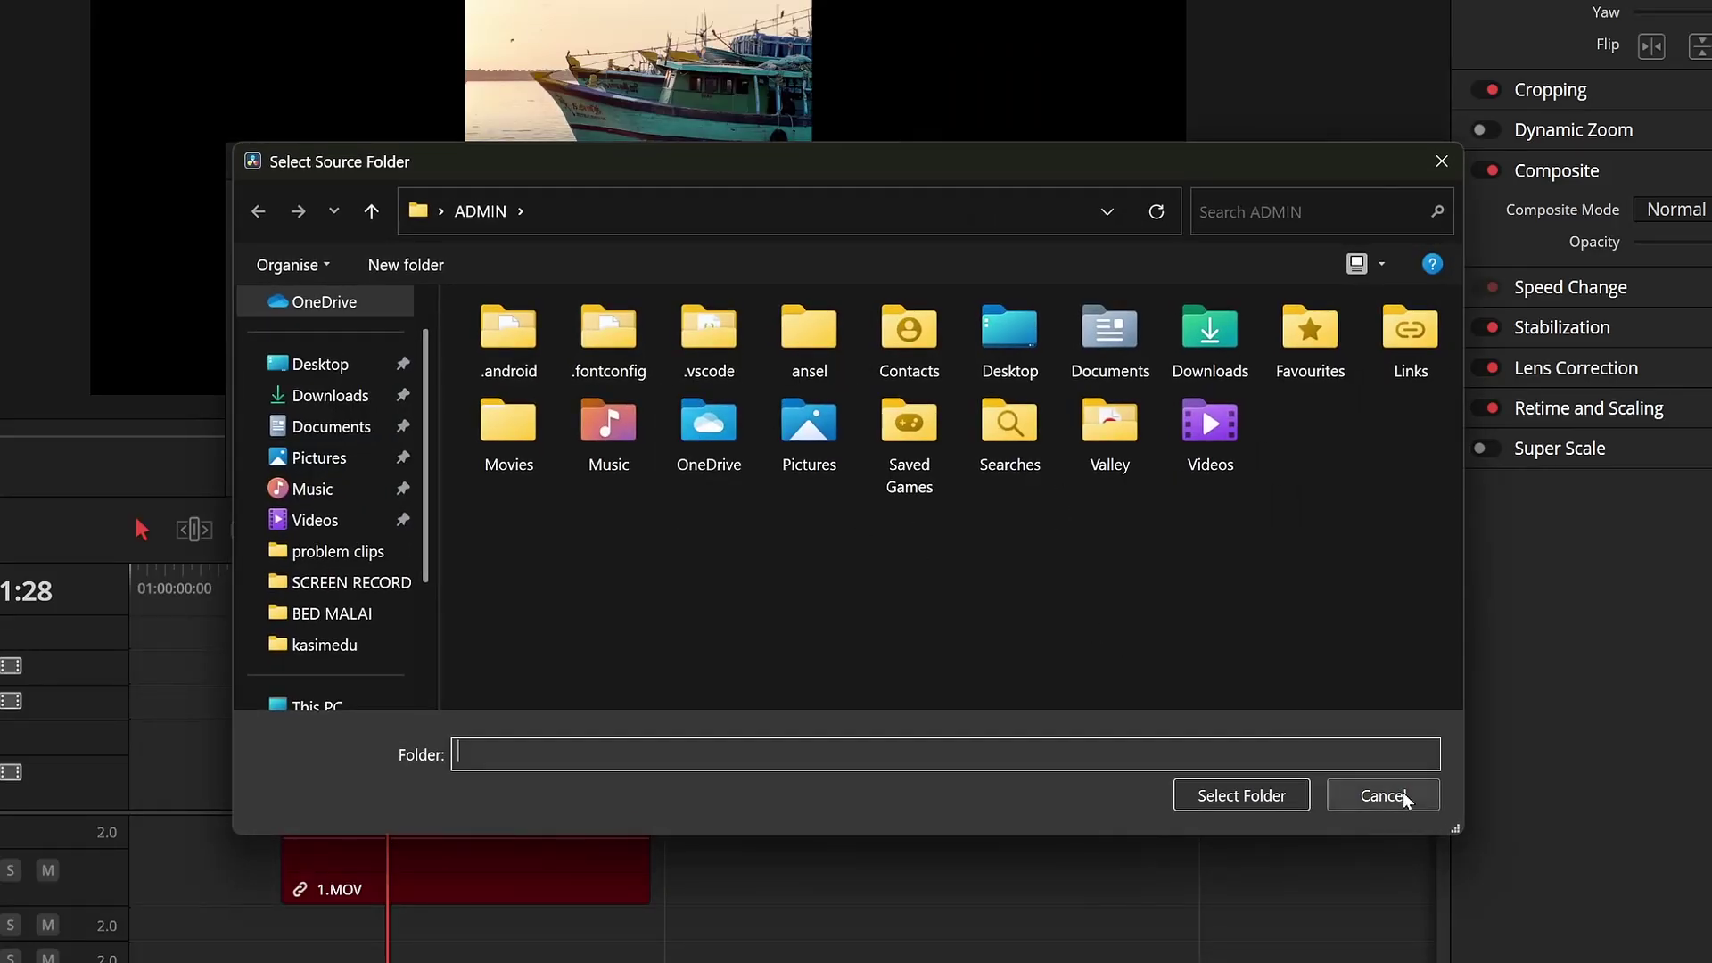
Cancel the source folder selection and undo the deletion of 1.MOV in the problem clips folder
{"action": "left_click", "coordinate": [1403, 798]}
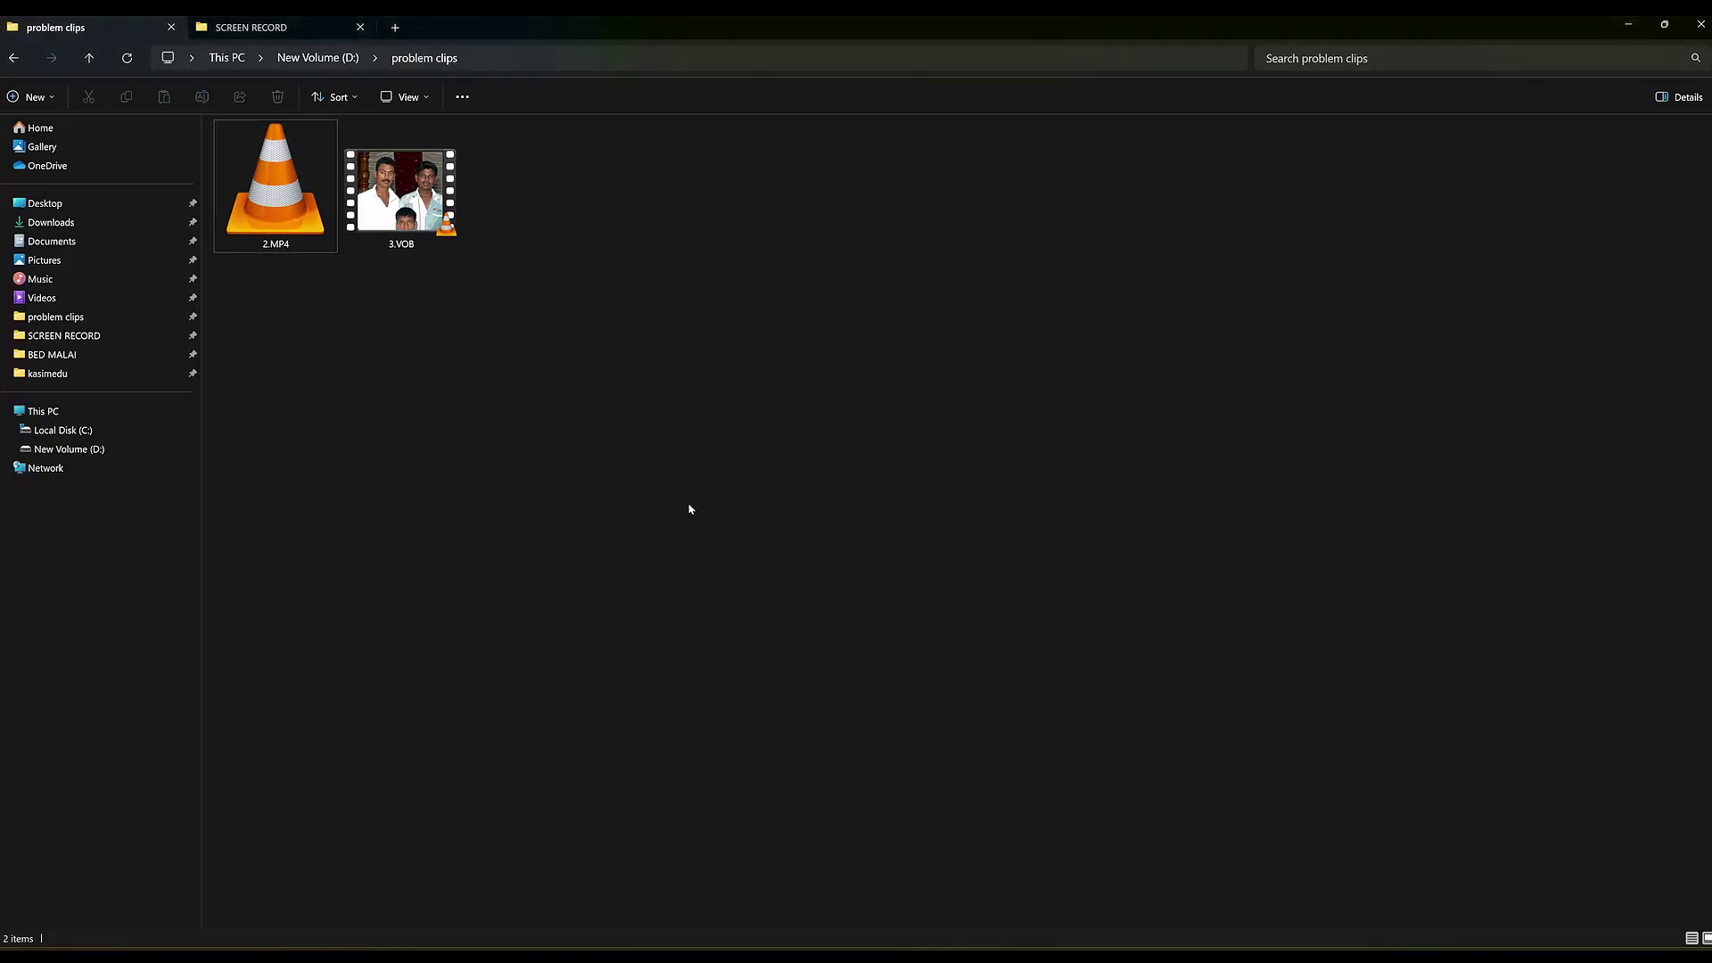
{"action": "key", "text": "ctrl+z"}
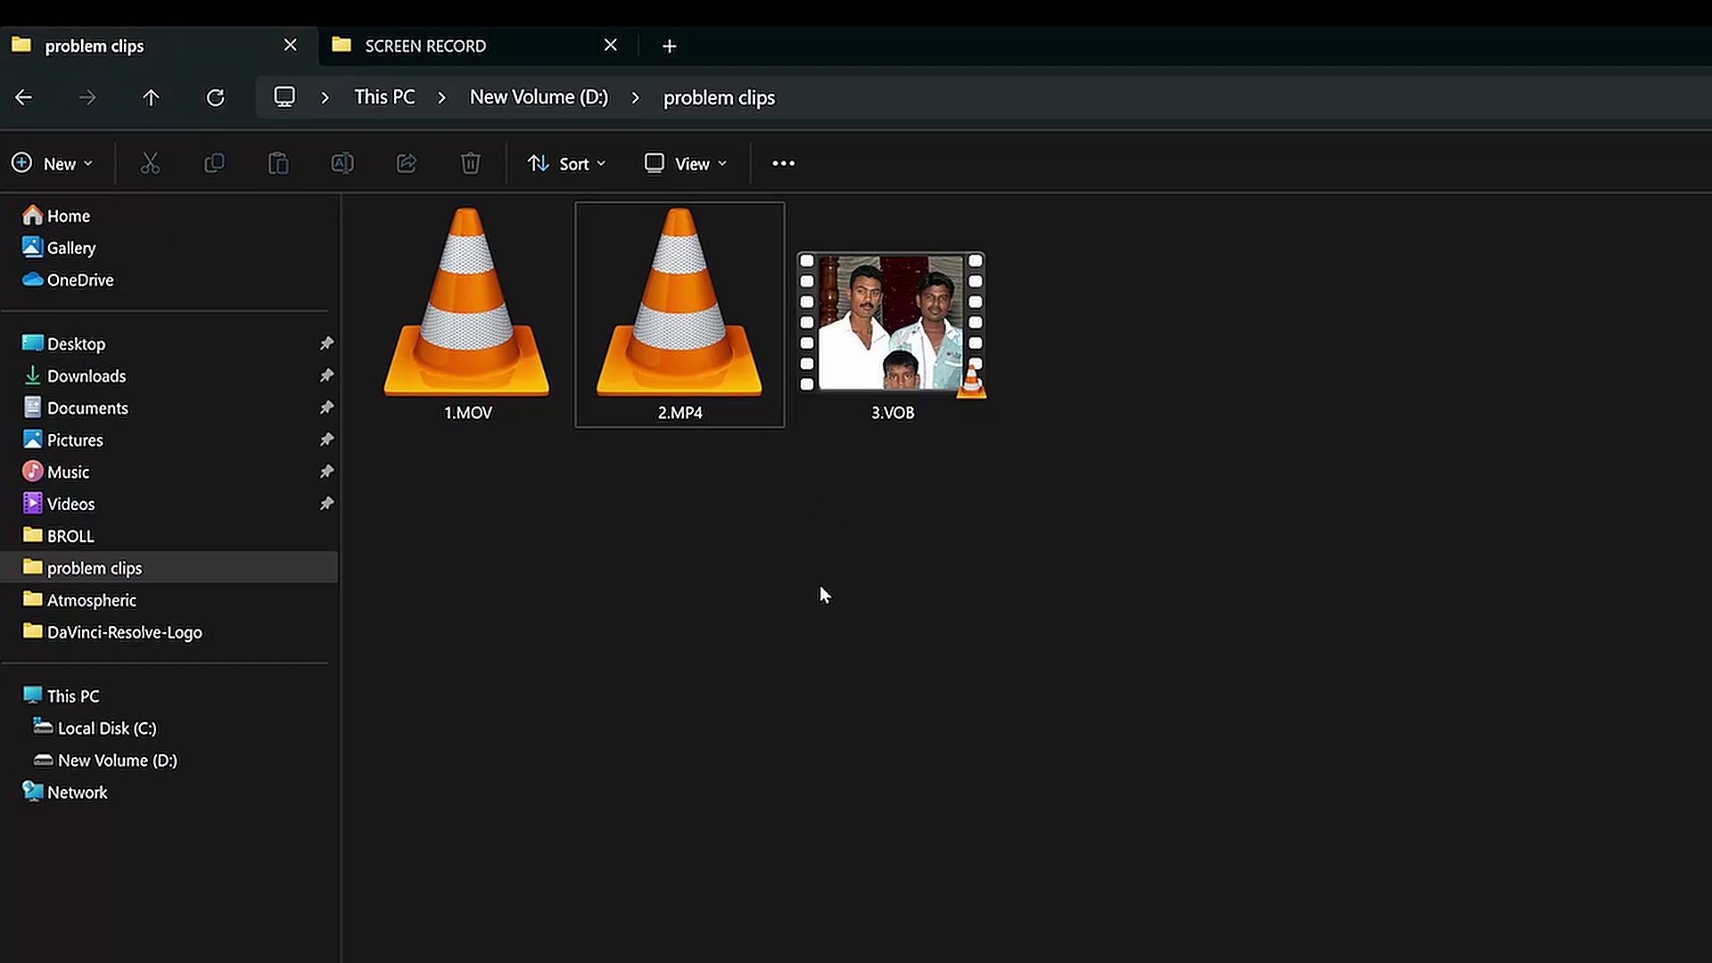
Add 2.MP4 from the problem clips folder near the start of the timeline and check its type in the media pool list
{"action": "left_click_drag", "start_coordinate": [696, 330], "coordinate": [678, 367]}
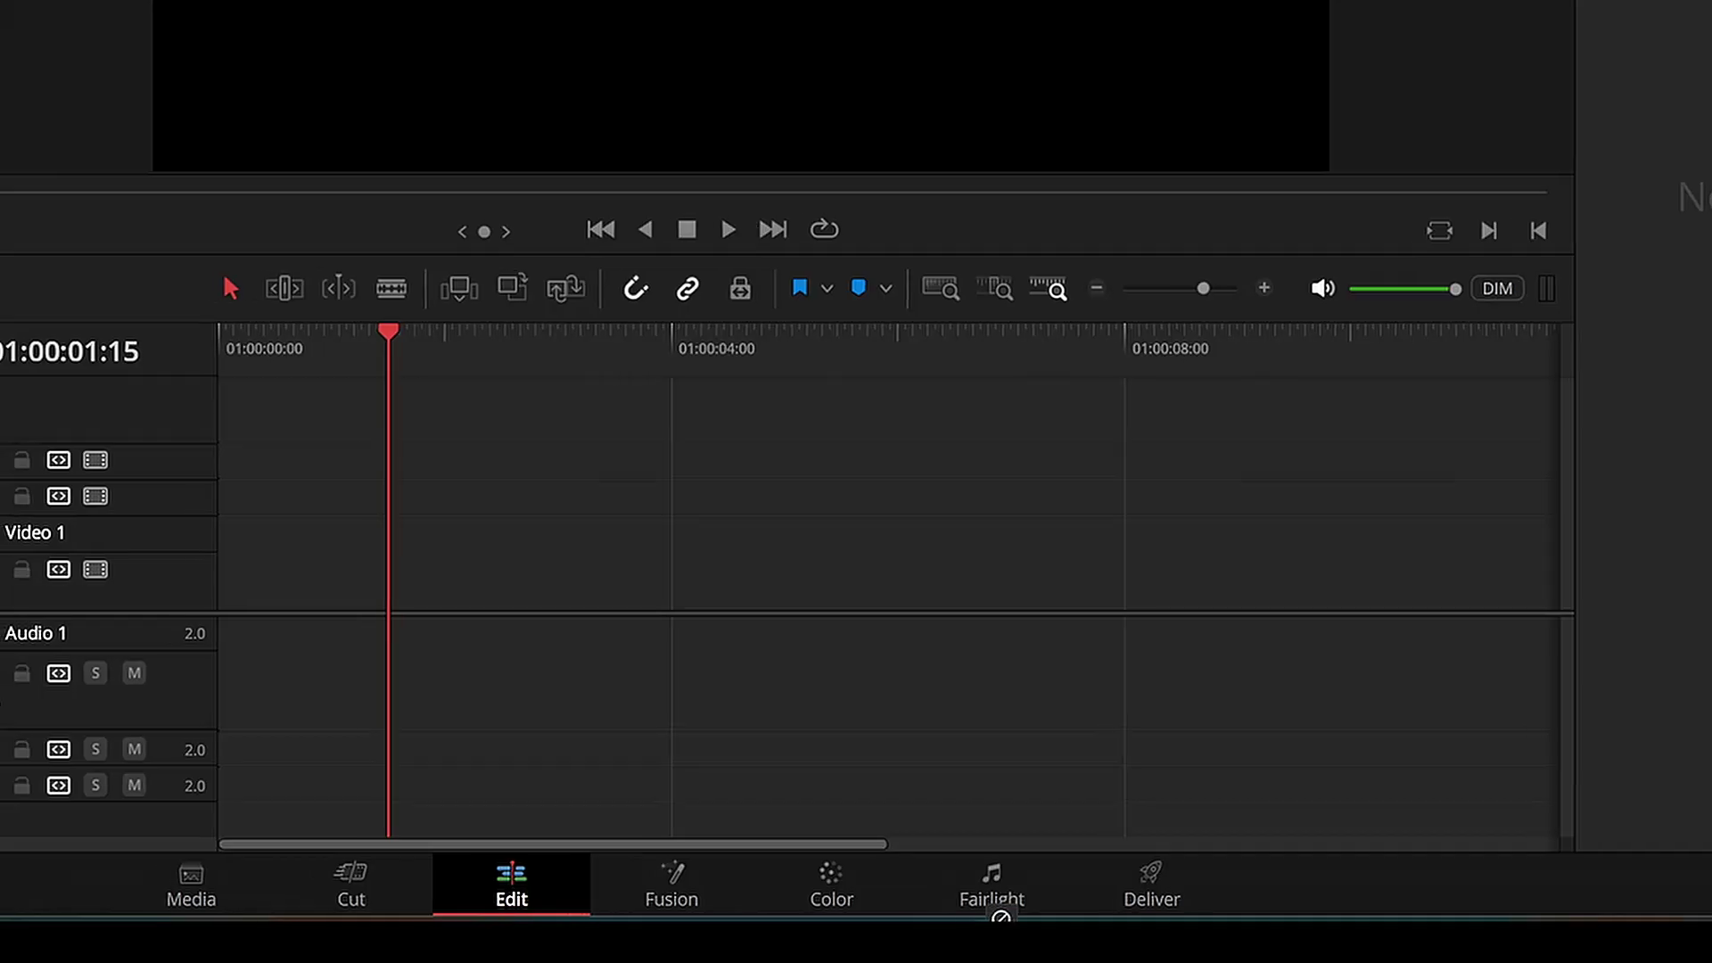
{"action": "left_click_drag", "start_coordinate": [1001, 917], "coordinate": [490, 774]}
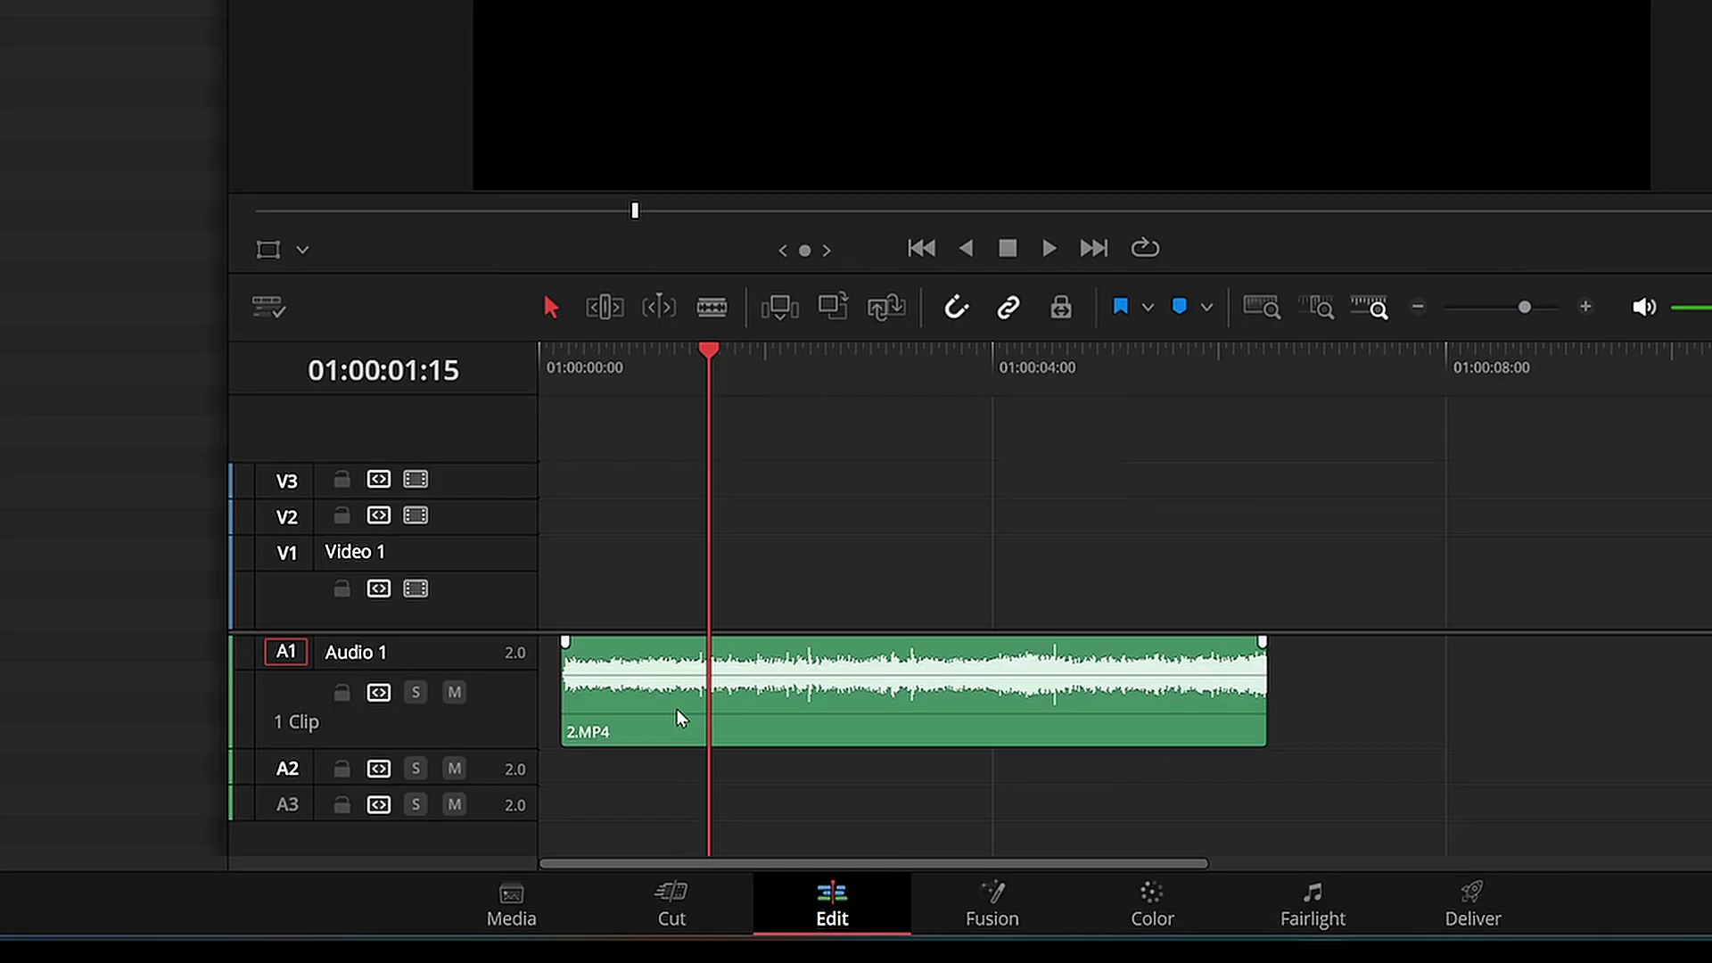
{"action": "left_click_drag", "start_coordinate": [677, 712], "coordinate": [648, 711]}
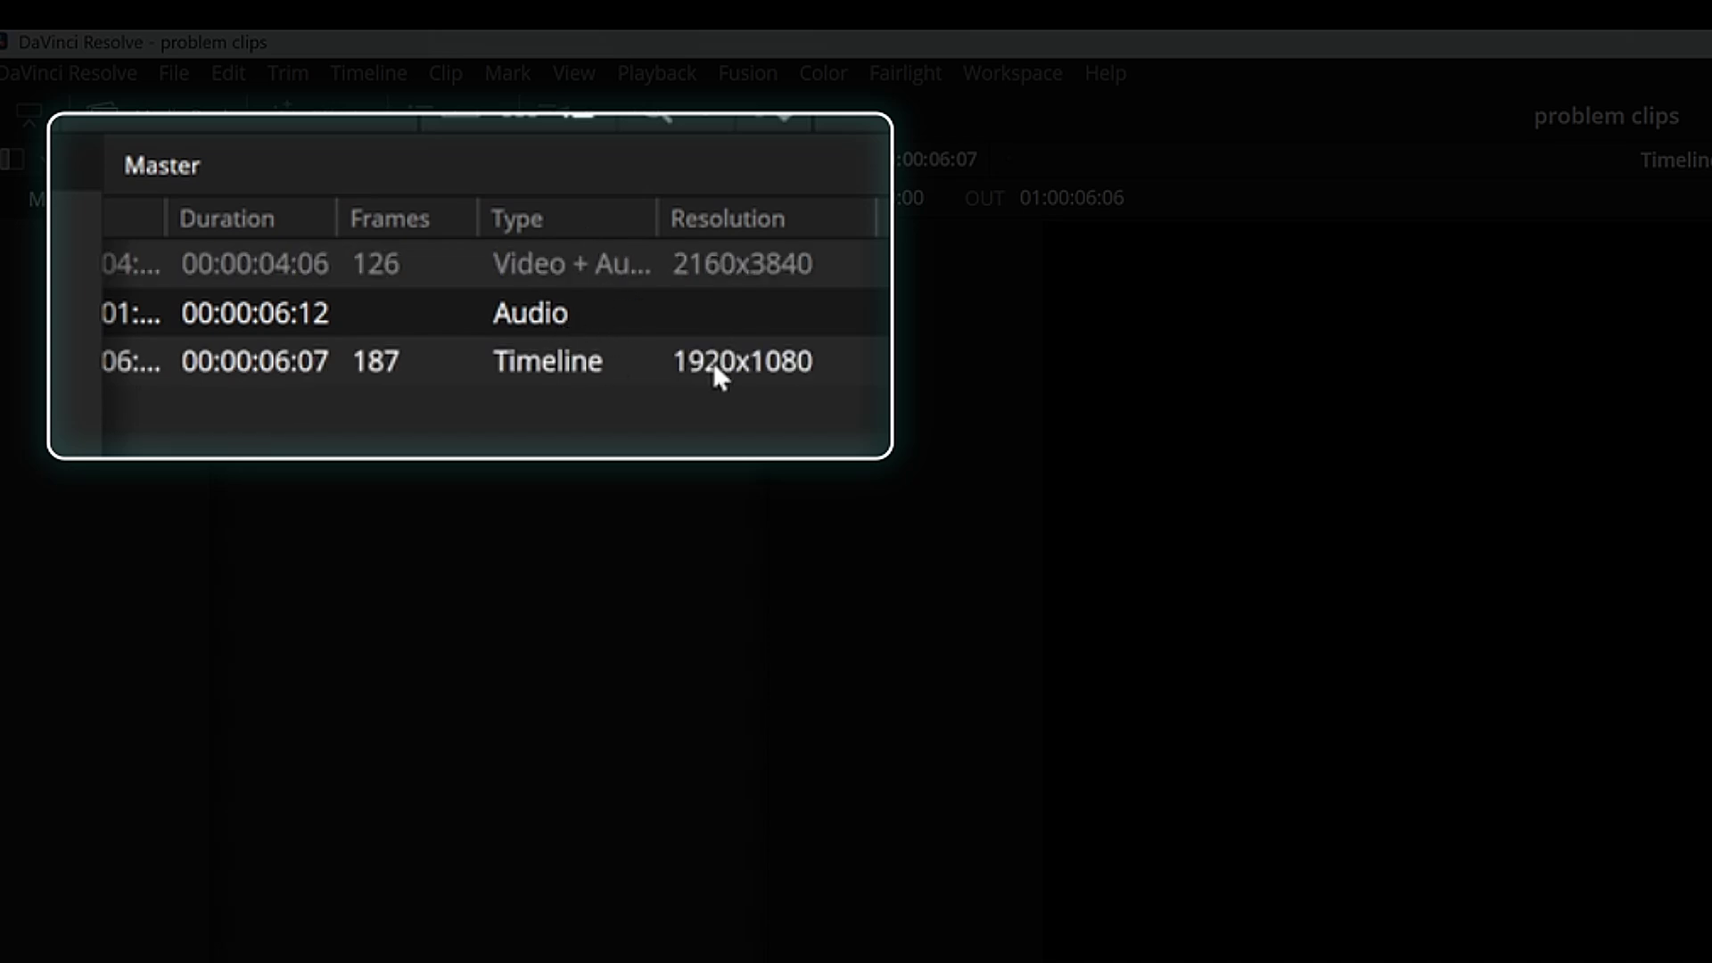
{"action": "scroll", "coordinate": [496, 294], "scroll_direction": "right", "scroll_amount": 4}
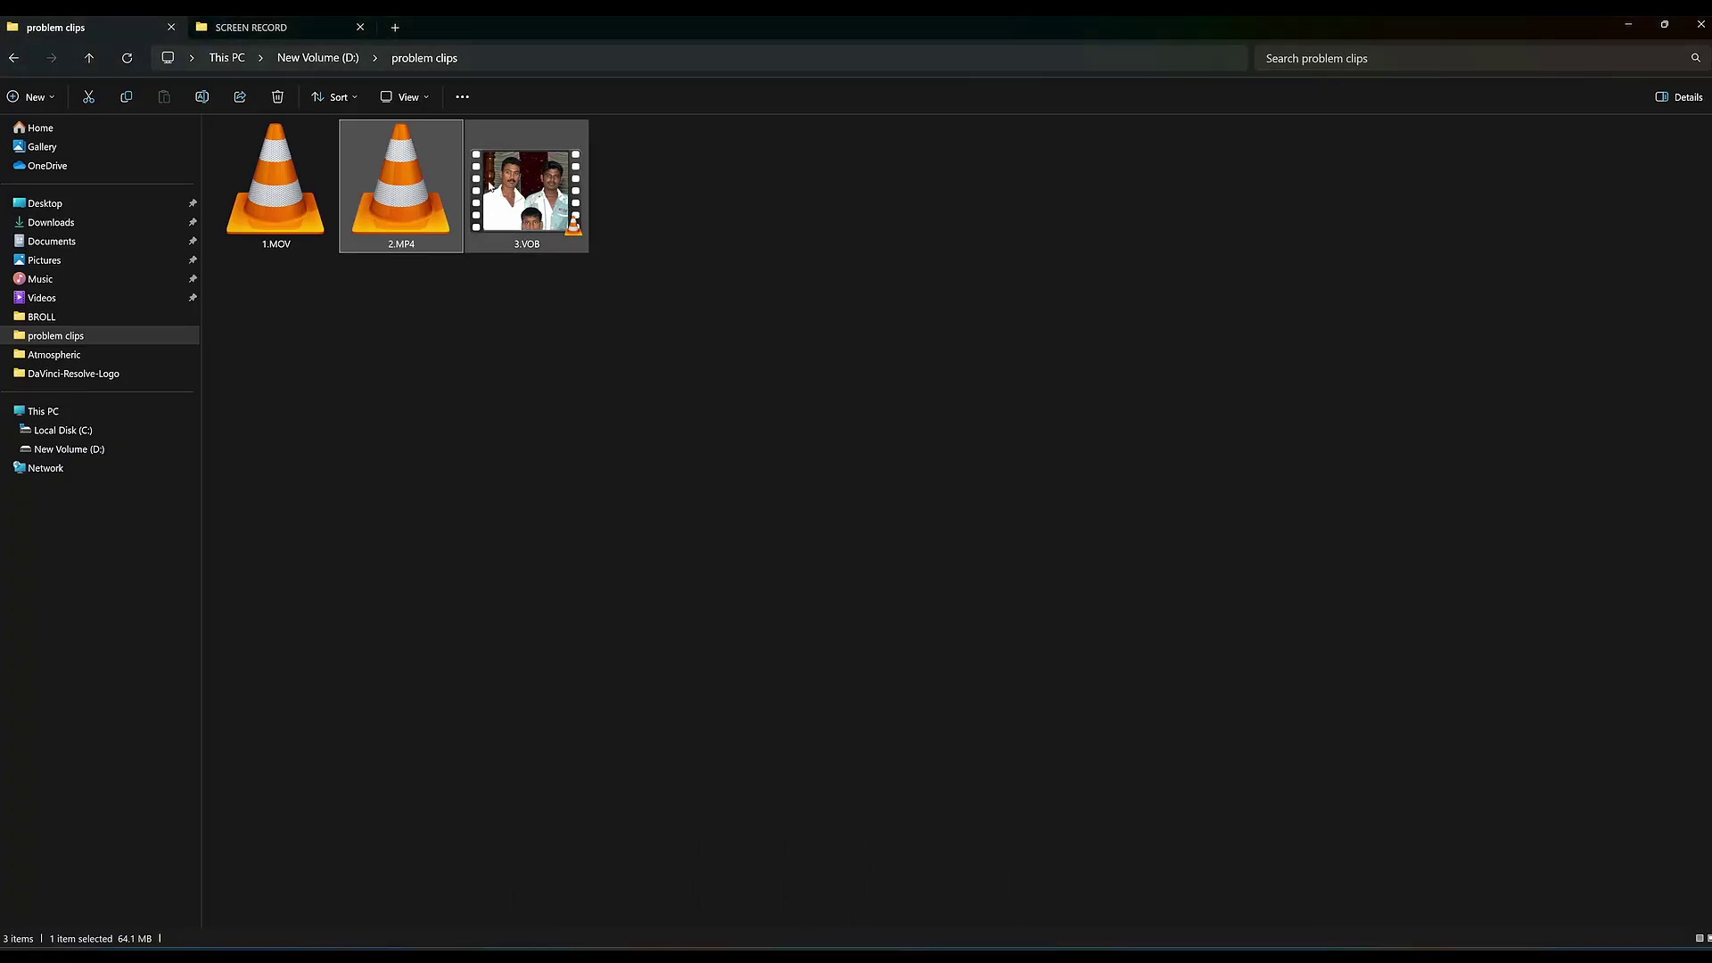
Check the file details of 3.VOB in the problem clips folder and try to bring it into DaVinci Resolve
{"action": "left_click", "coordinate": [499, 184]}
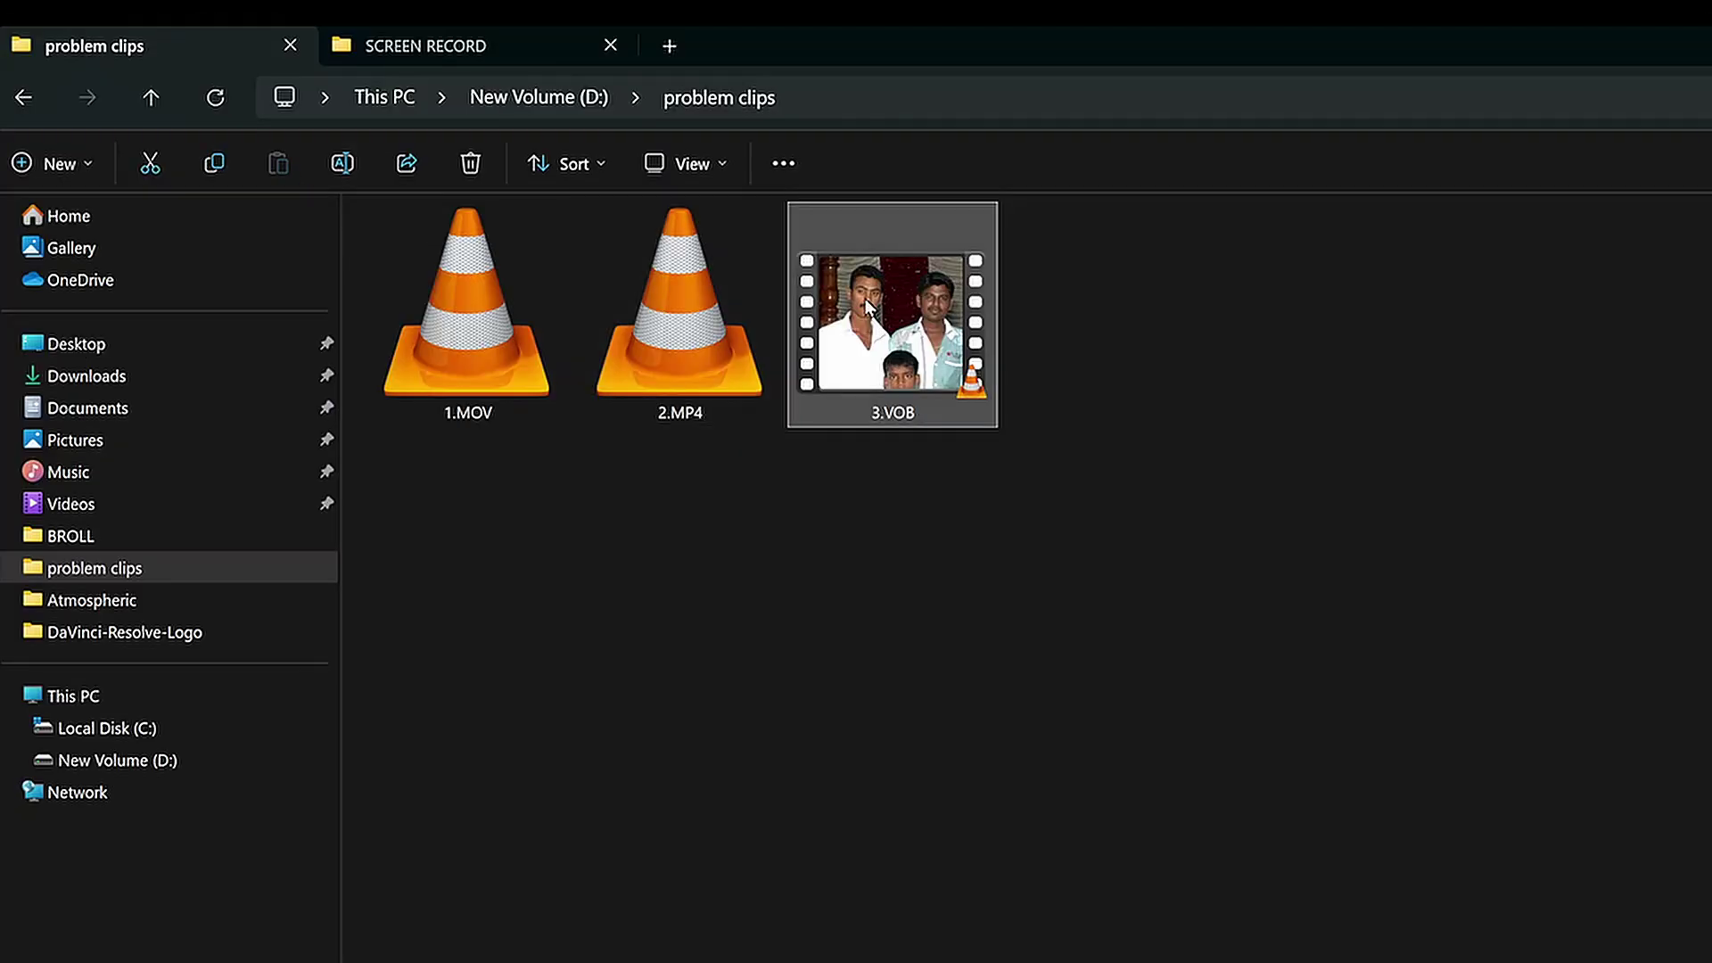
{"action": "mouse_move", "coordinate": [916, 345]}
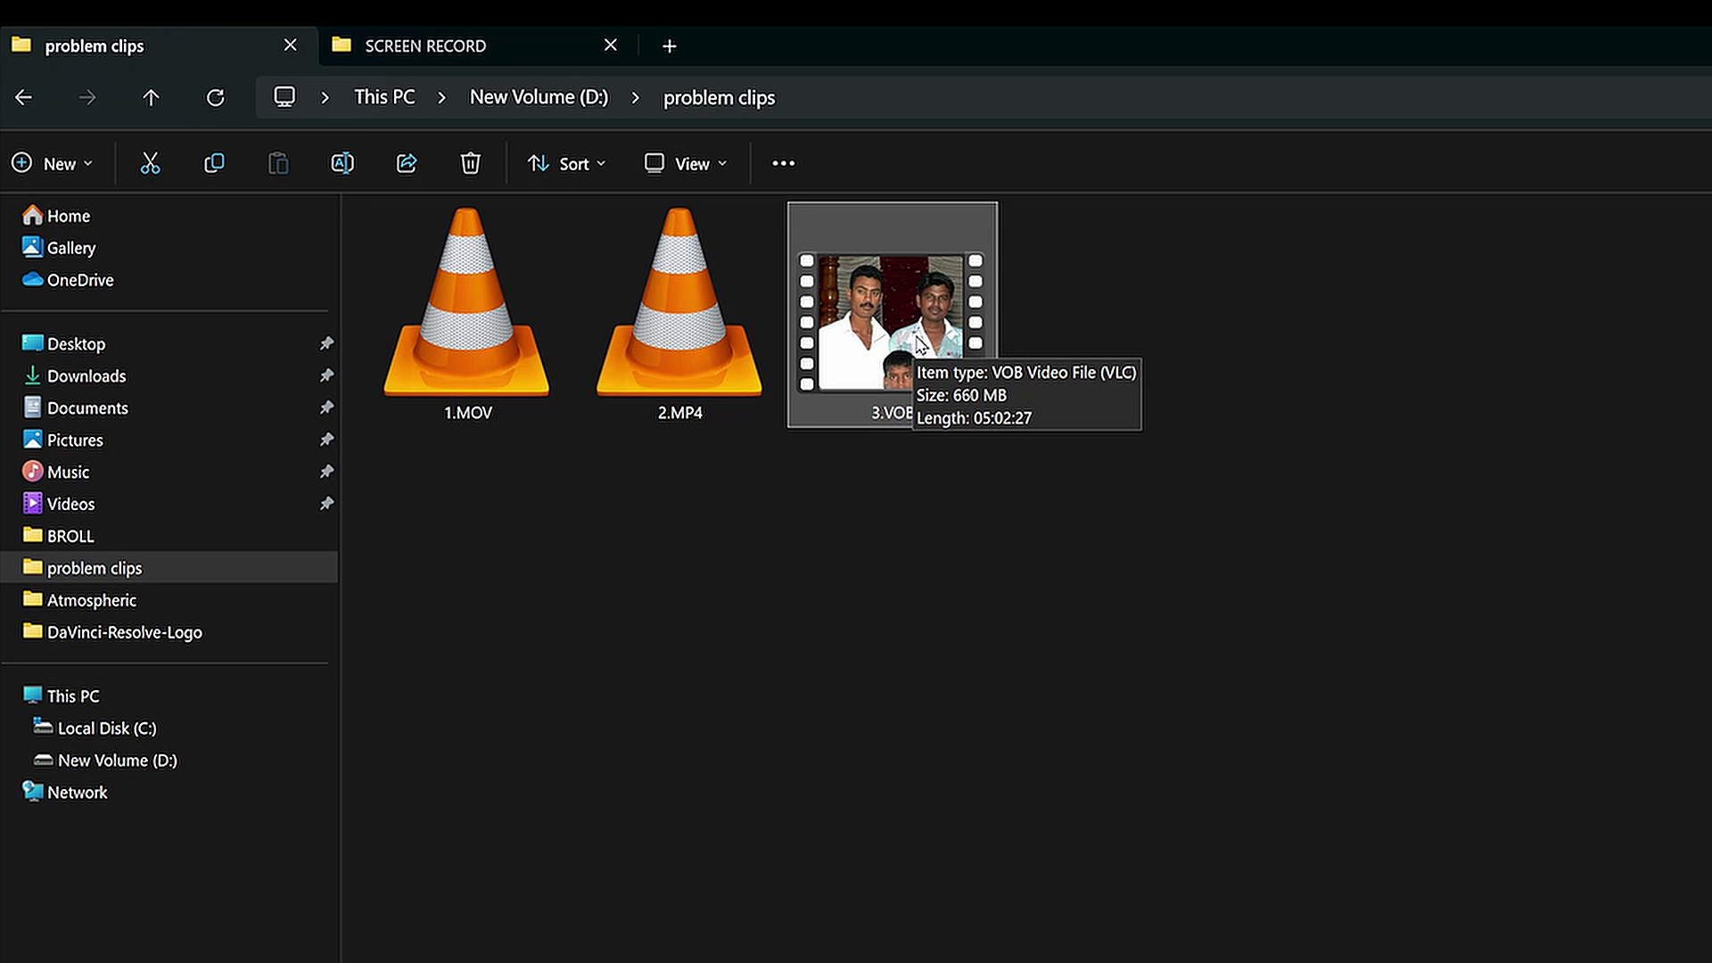
{"action": "left_click_drag", "start_coordinate": [922, 345], "coordinate": [1137, 672]}
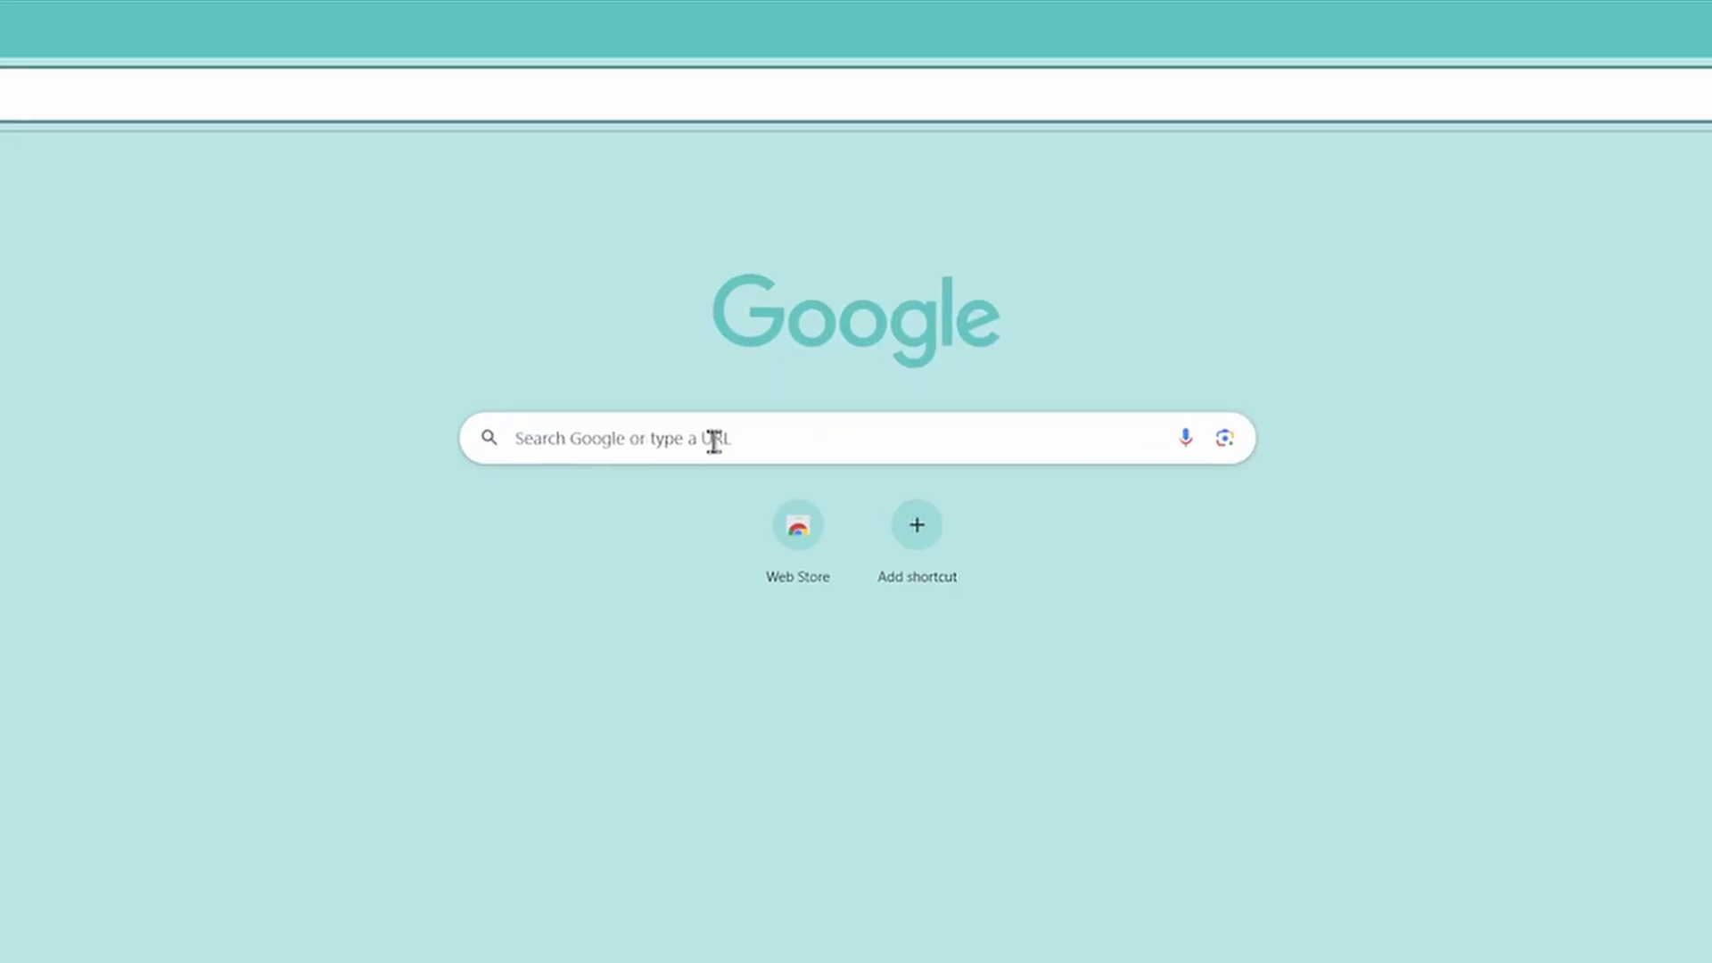
Search Google for "davinci resolve support file types" and expand the AI overview
{"action": "left_click", "coordinate": [512, 417]}
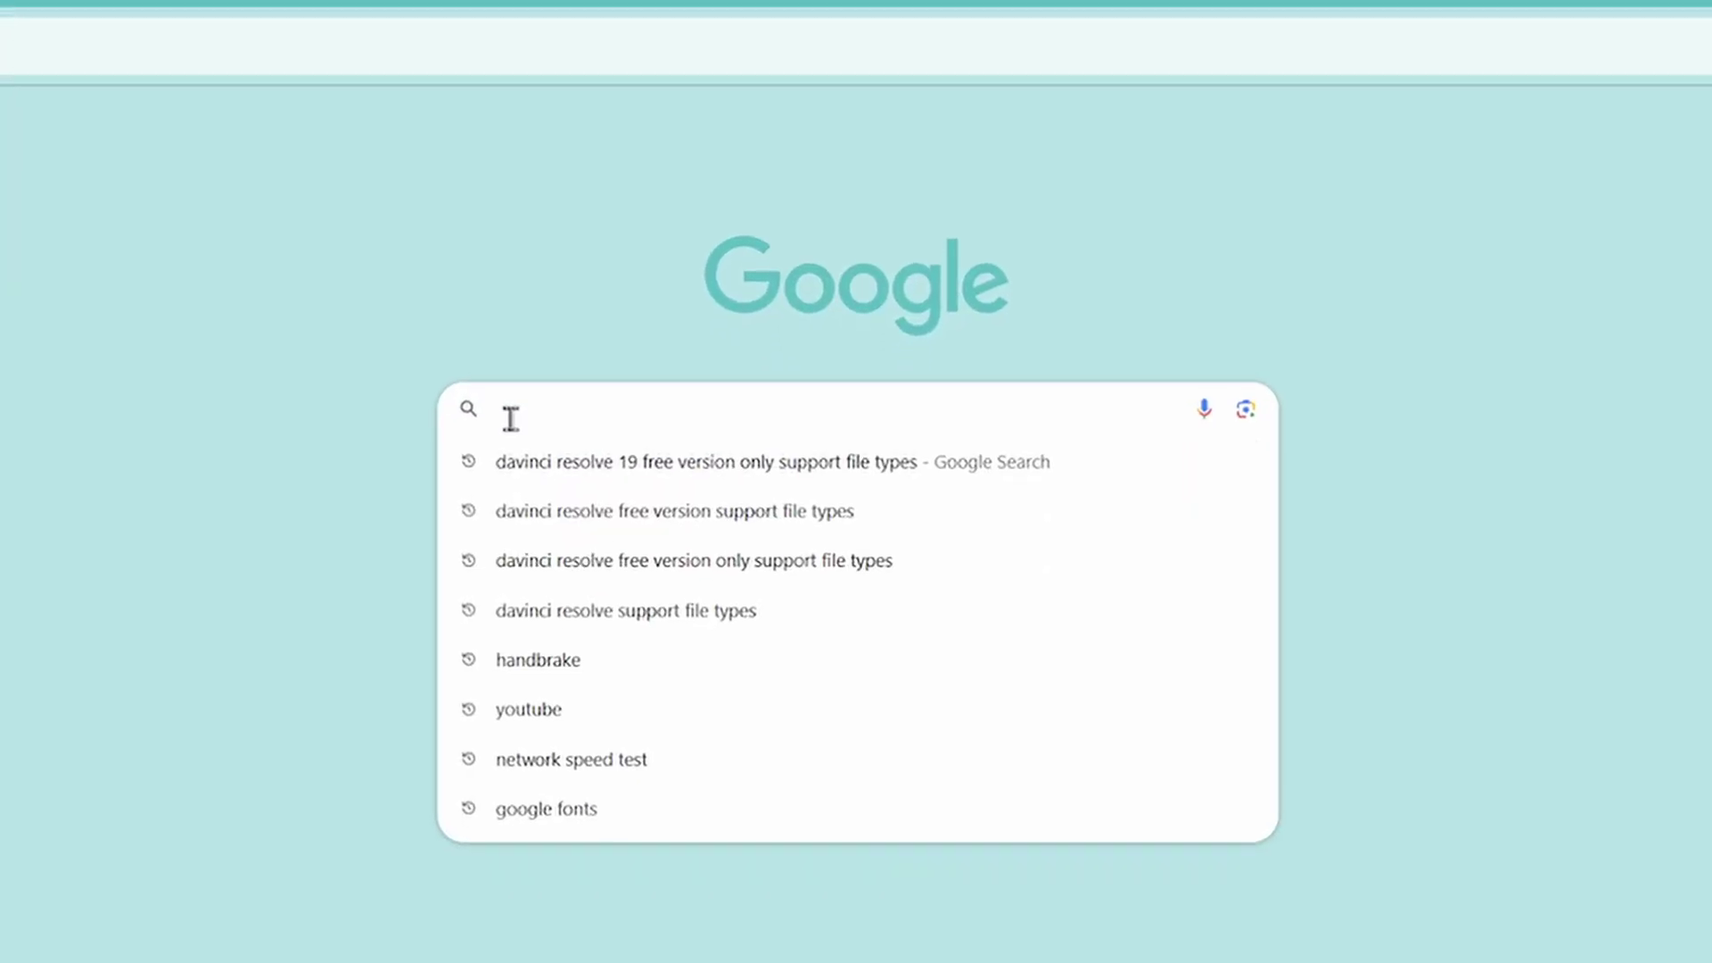
{"action": "type", "text": "dav"}
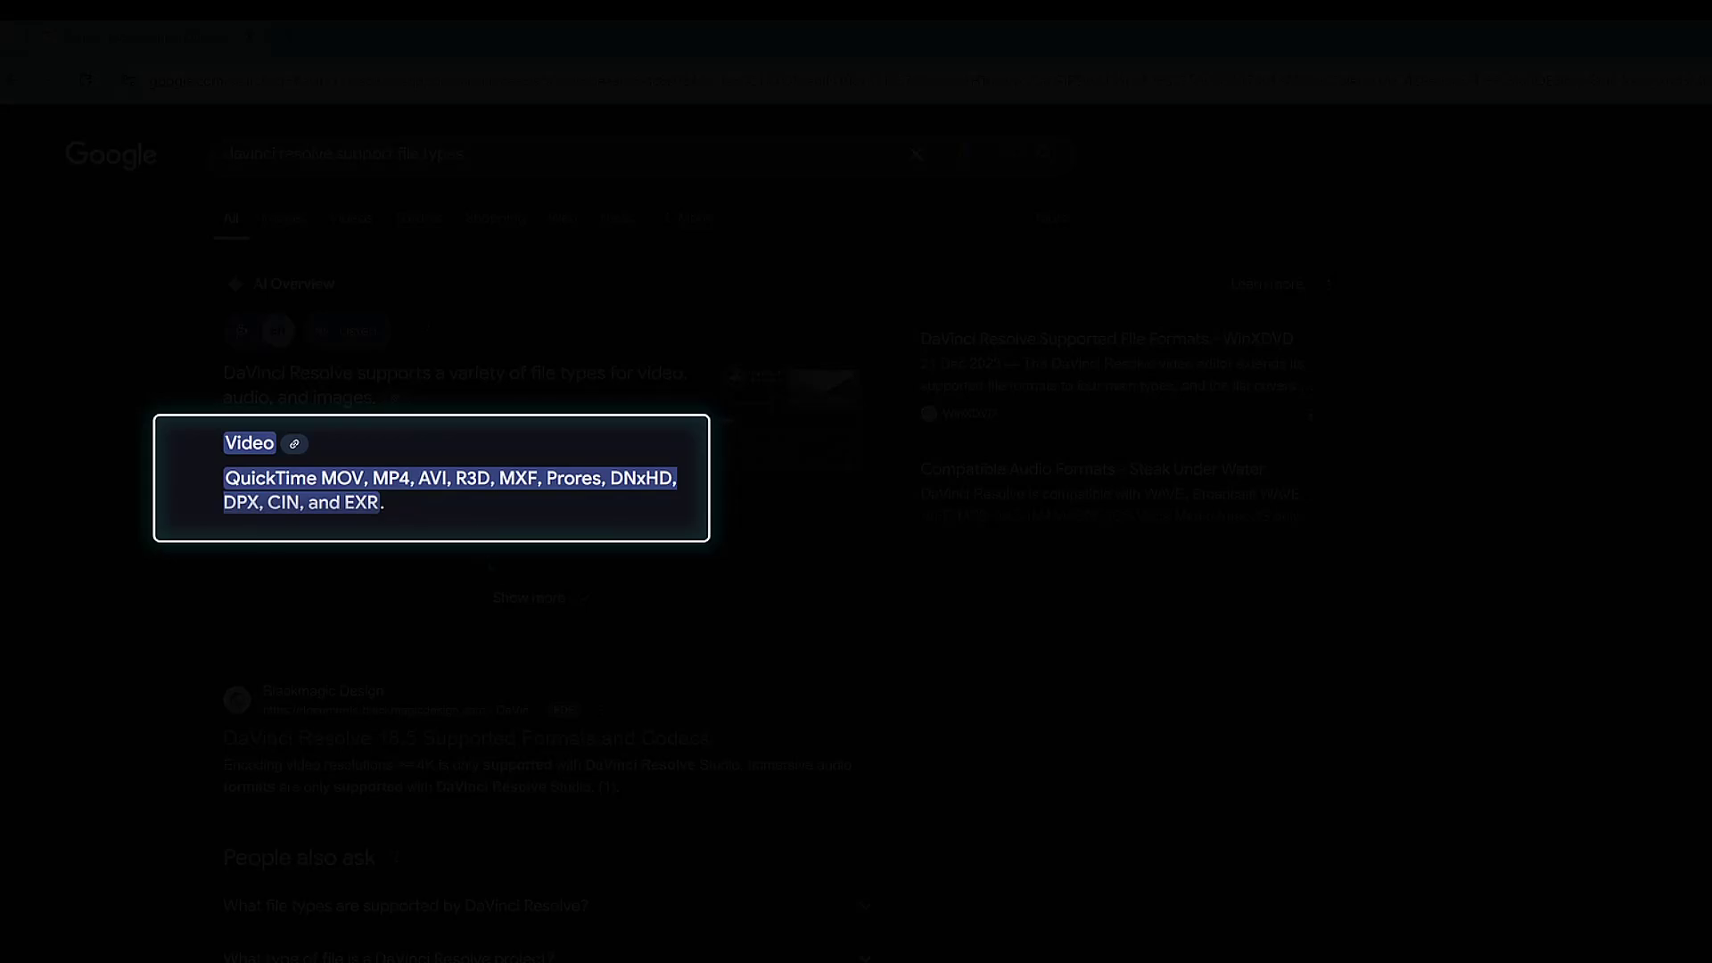
{"action": "left_click", "coordinate": [512, 598]}
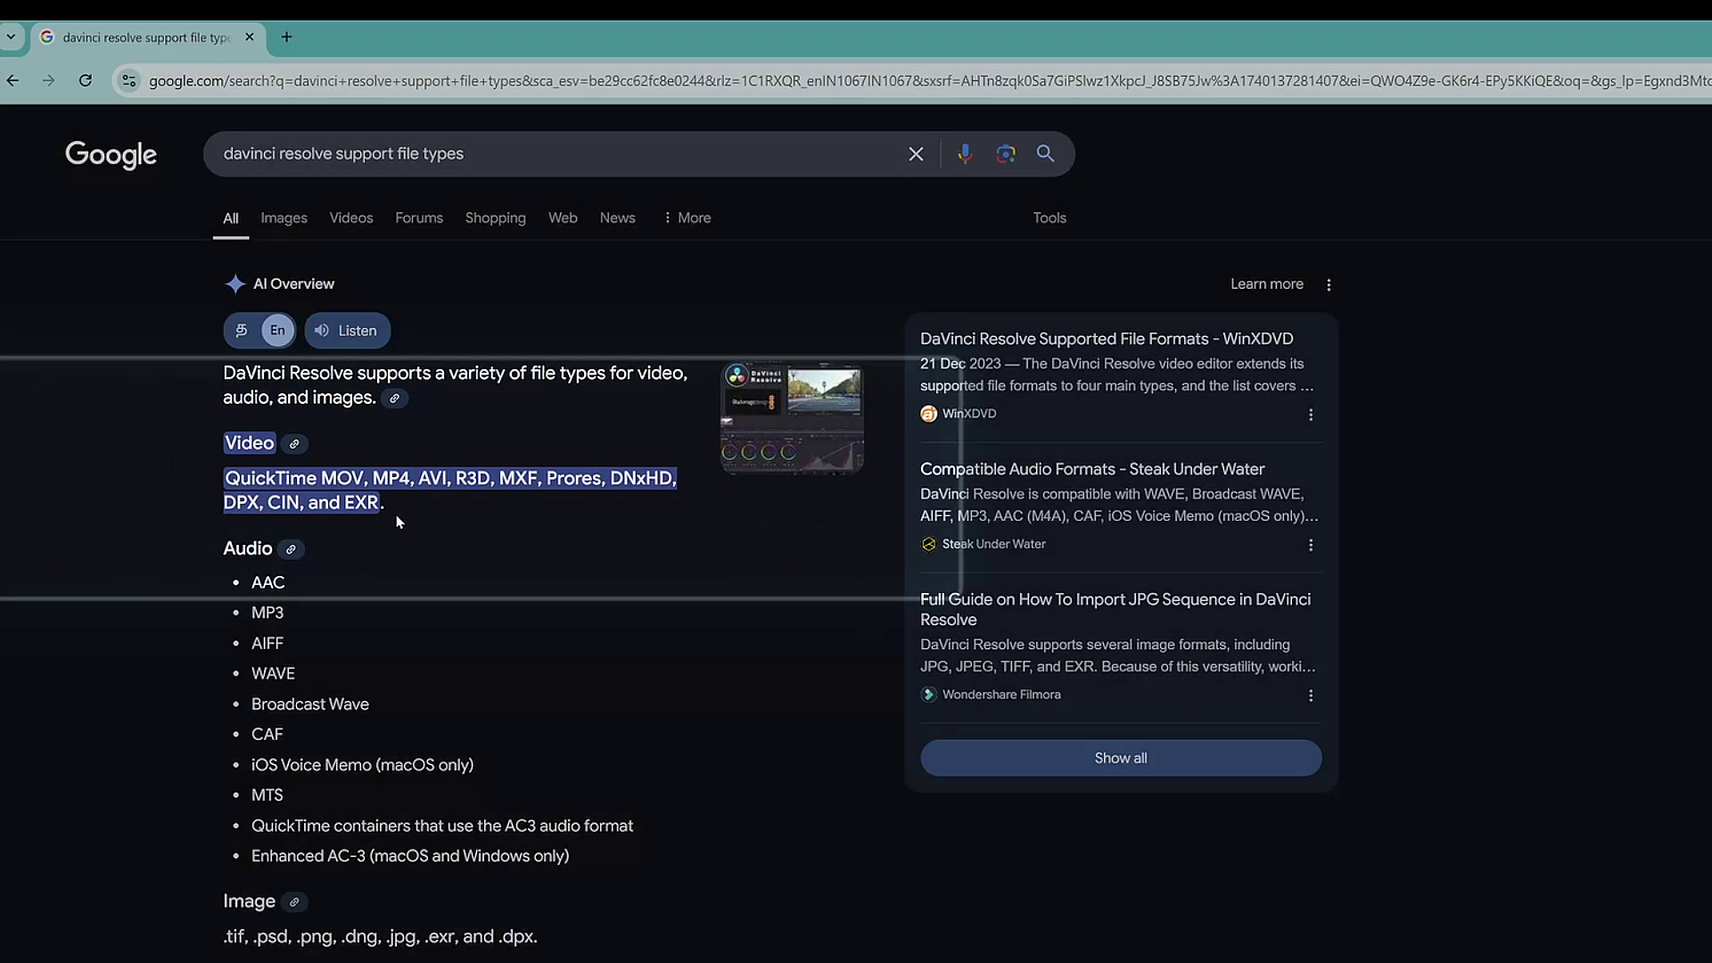
Extend the search to "davinci resolve support file types free vs studio" and expand the AI overview
{"action": "left_click", "coordinate": [612, 161]}
{"action": "type", "text": "fr"}
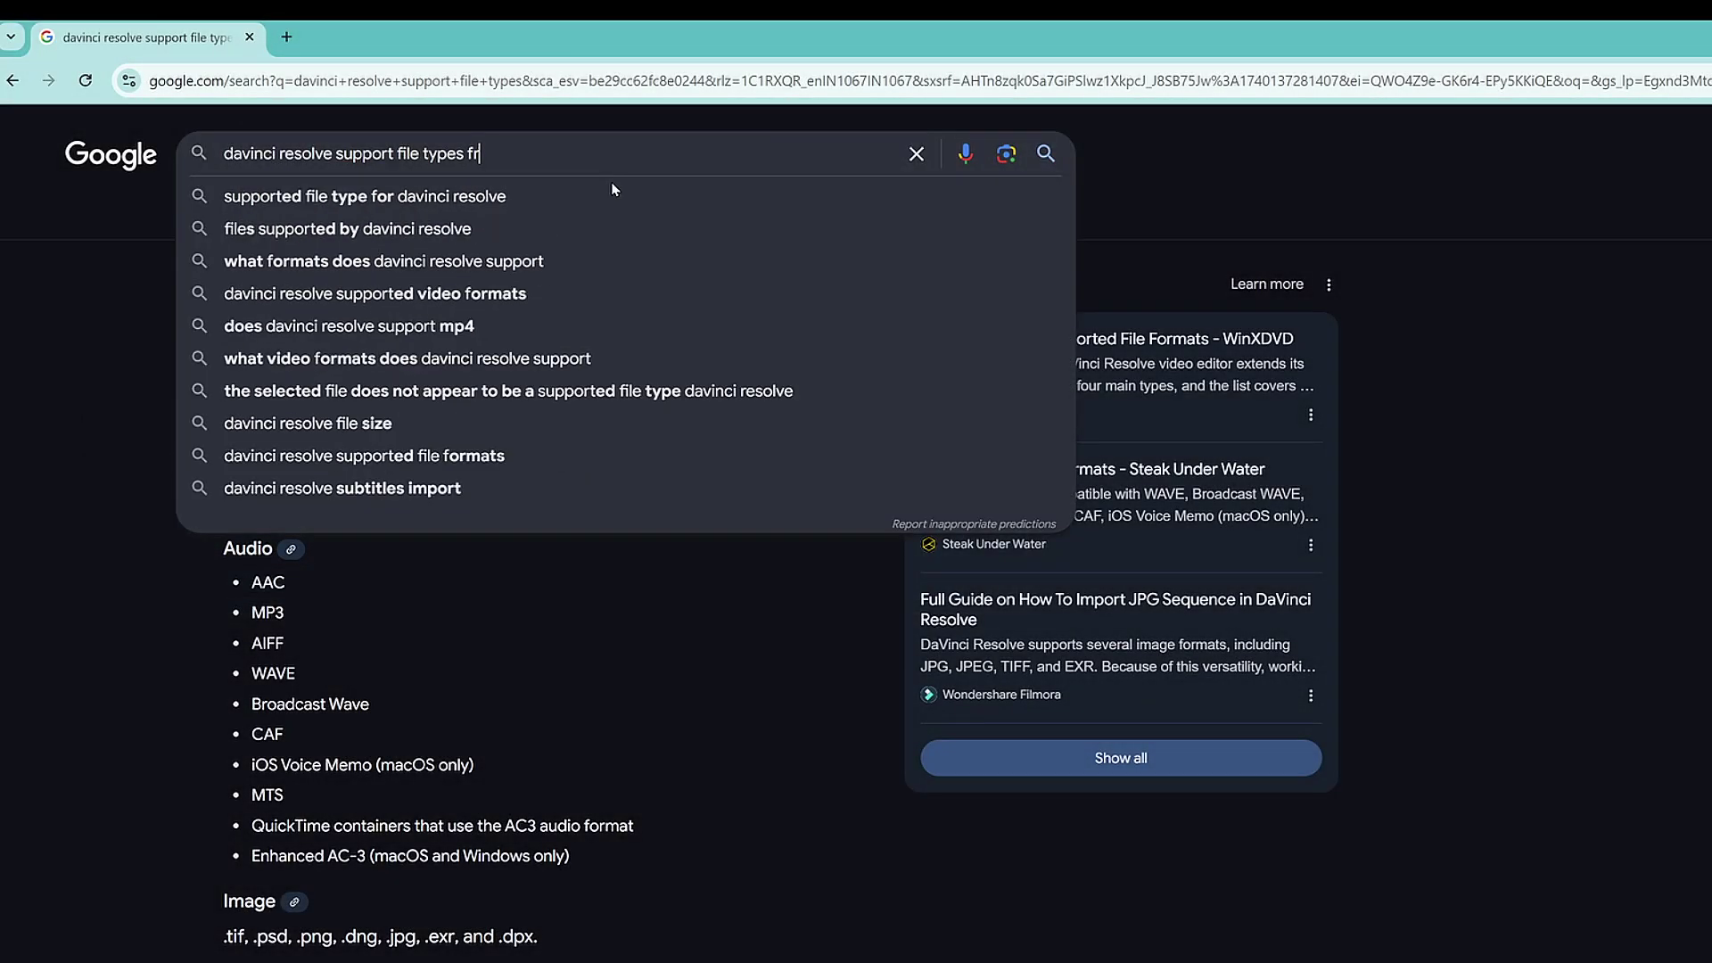
{"action": "type", "text": "ee vs"}
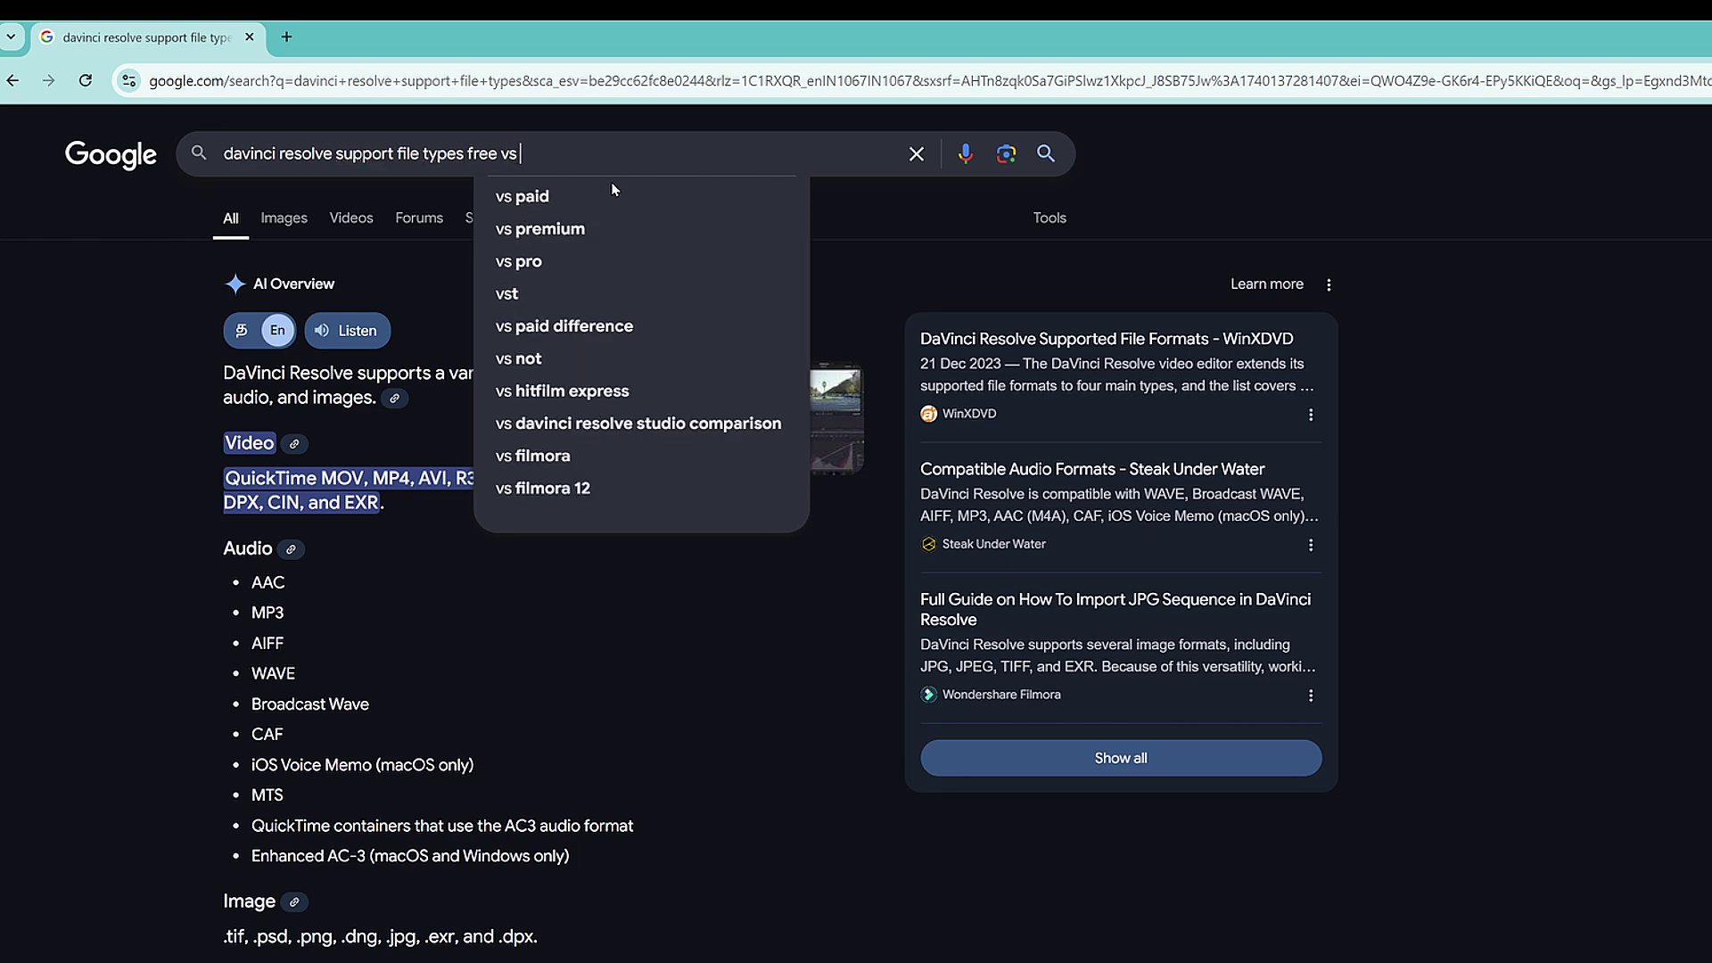
{"action": "type", "text": " studio"}
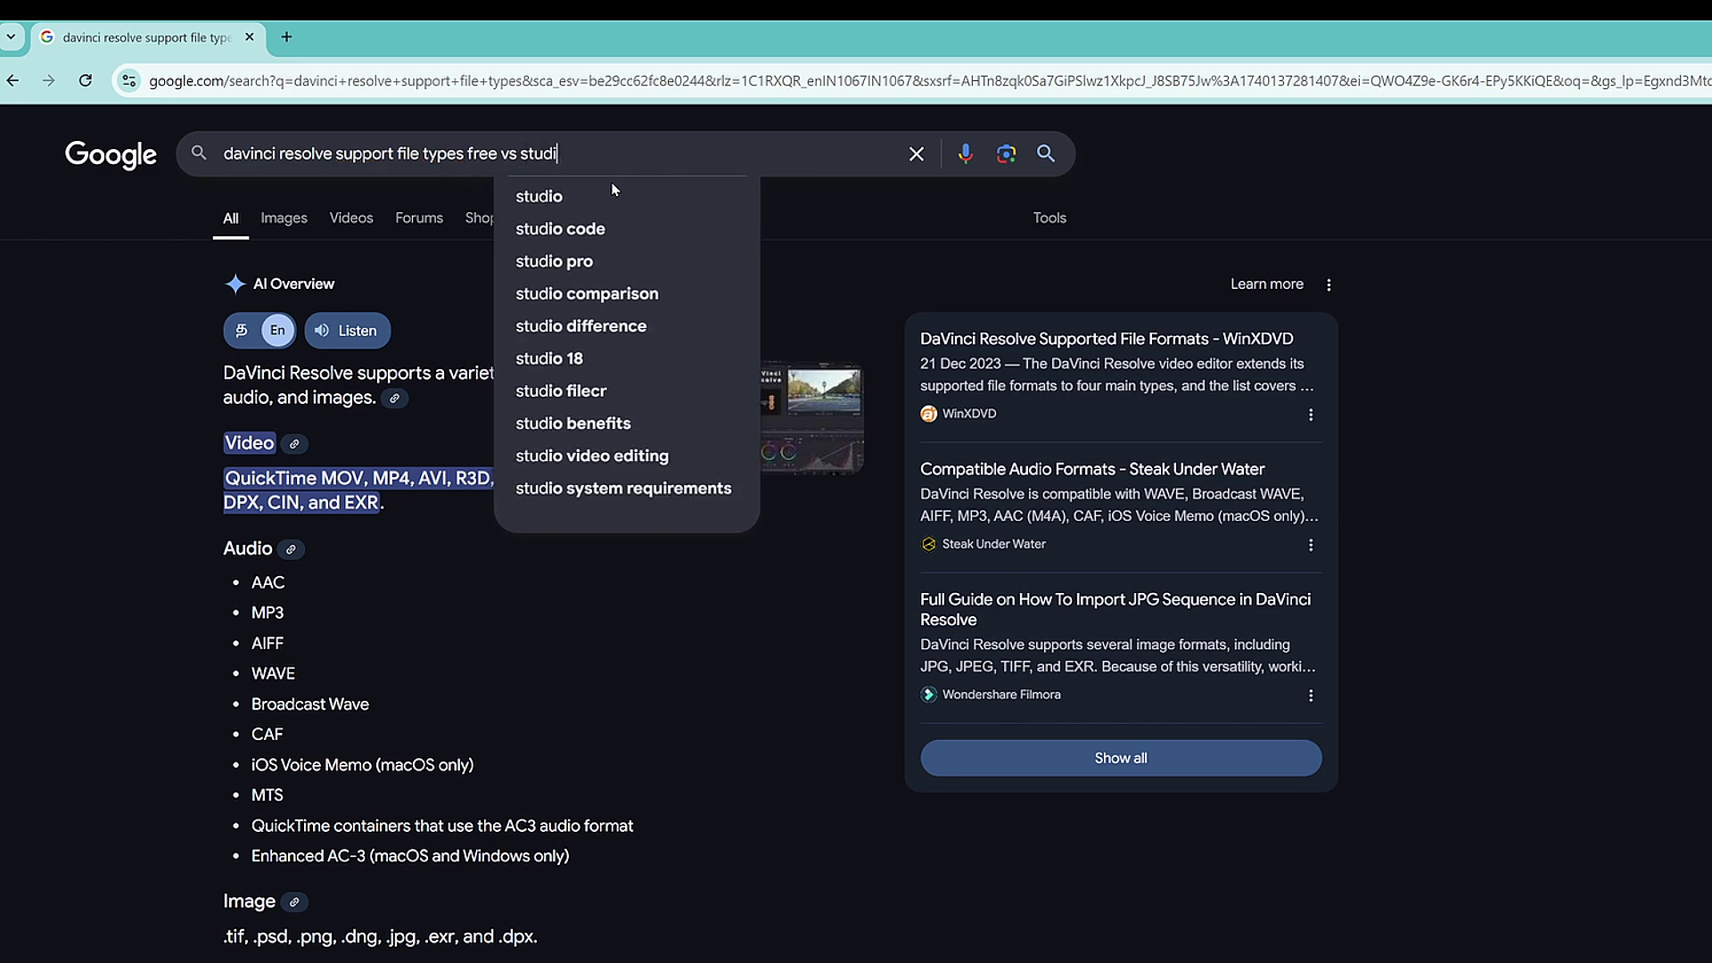
{"action": "key", "text": "Return"}
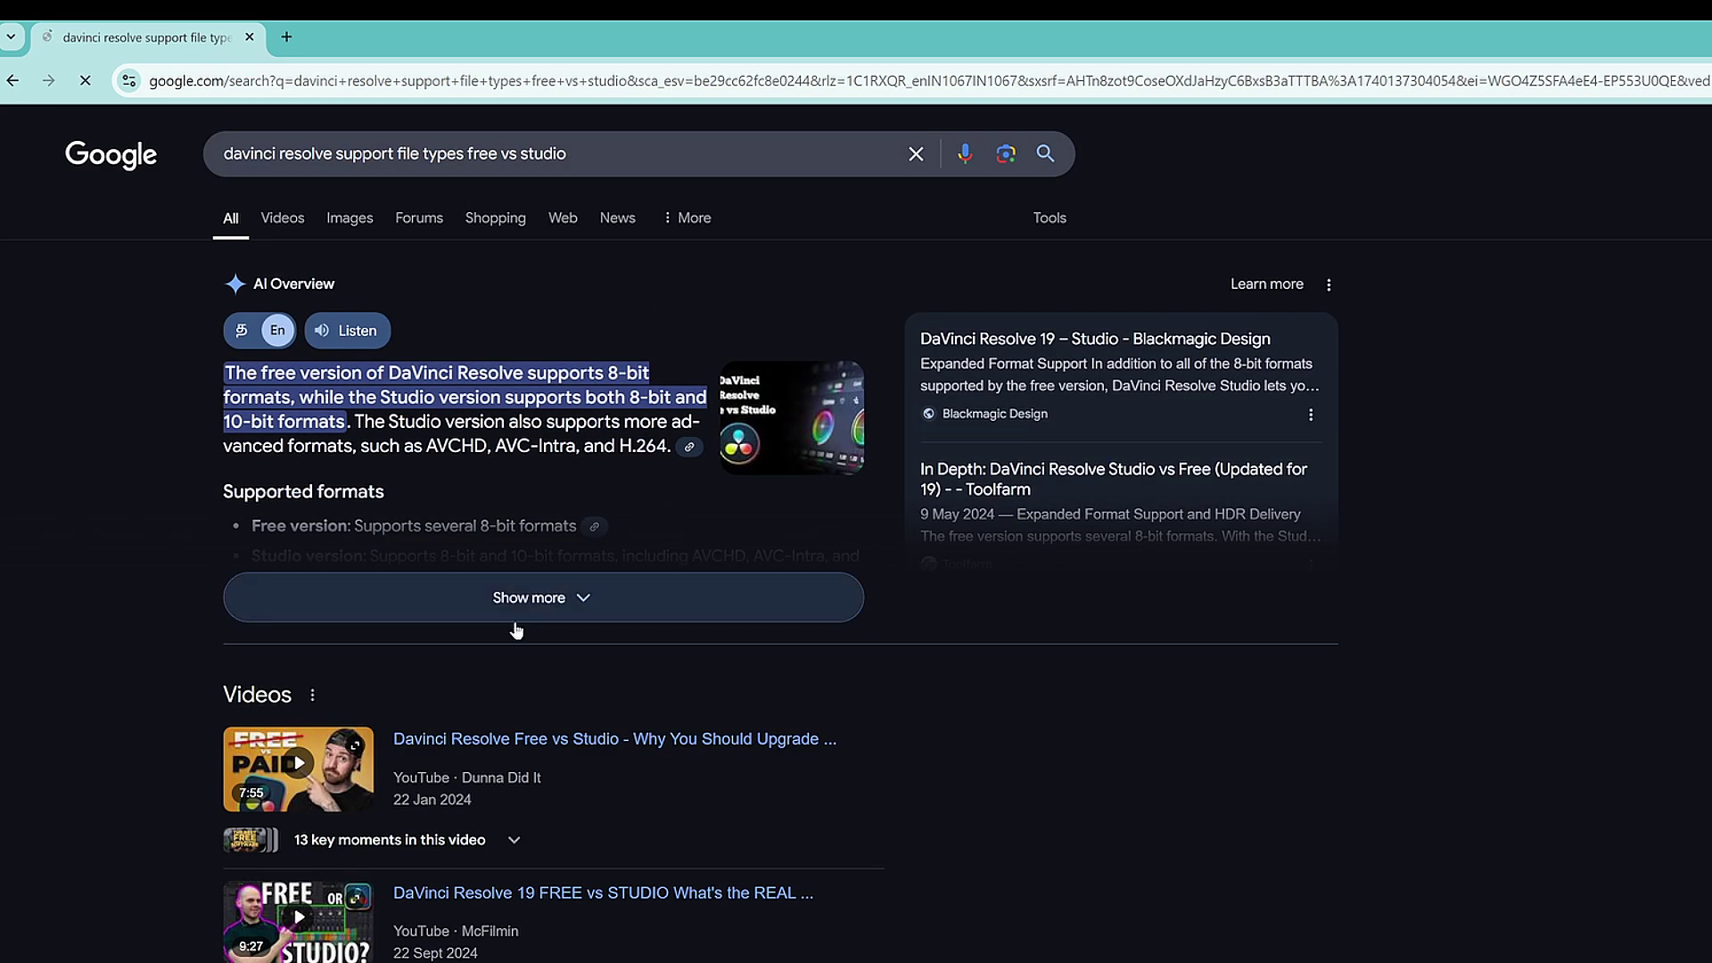
{"action": "left_click", "coordinate": [535, 596]}
Replace the query with a search for video converters and browse the results for a suitable tool
{"action": "left_click", "coordinate": [916, 153]}
{"action": "type", "text": "video "}
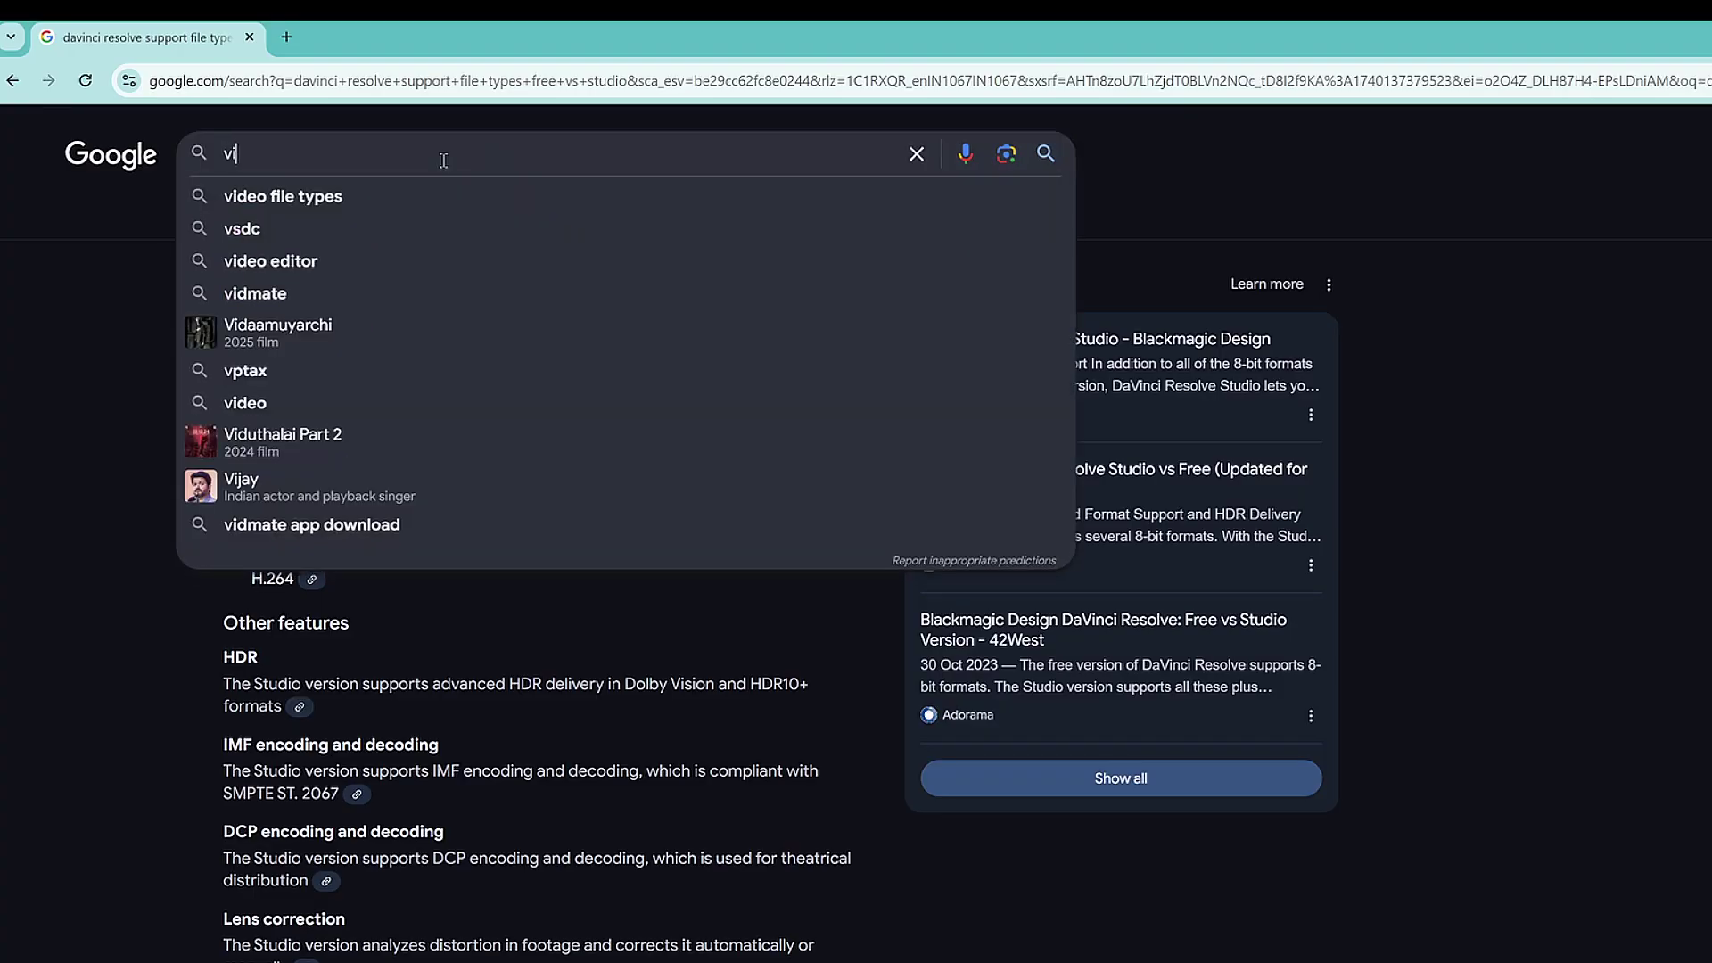
{"action": "type", "text": "con"}
{"action": "left_click", "coordinate": [357, 196]}
{"action": "scroll", "coordinate": [302, 604], "scroll_direction": "down", "scroll_amount": 10}
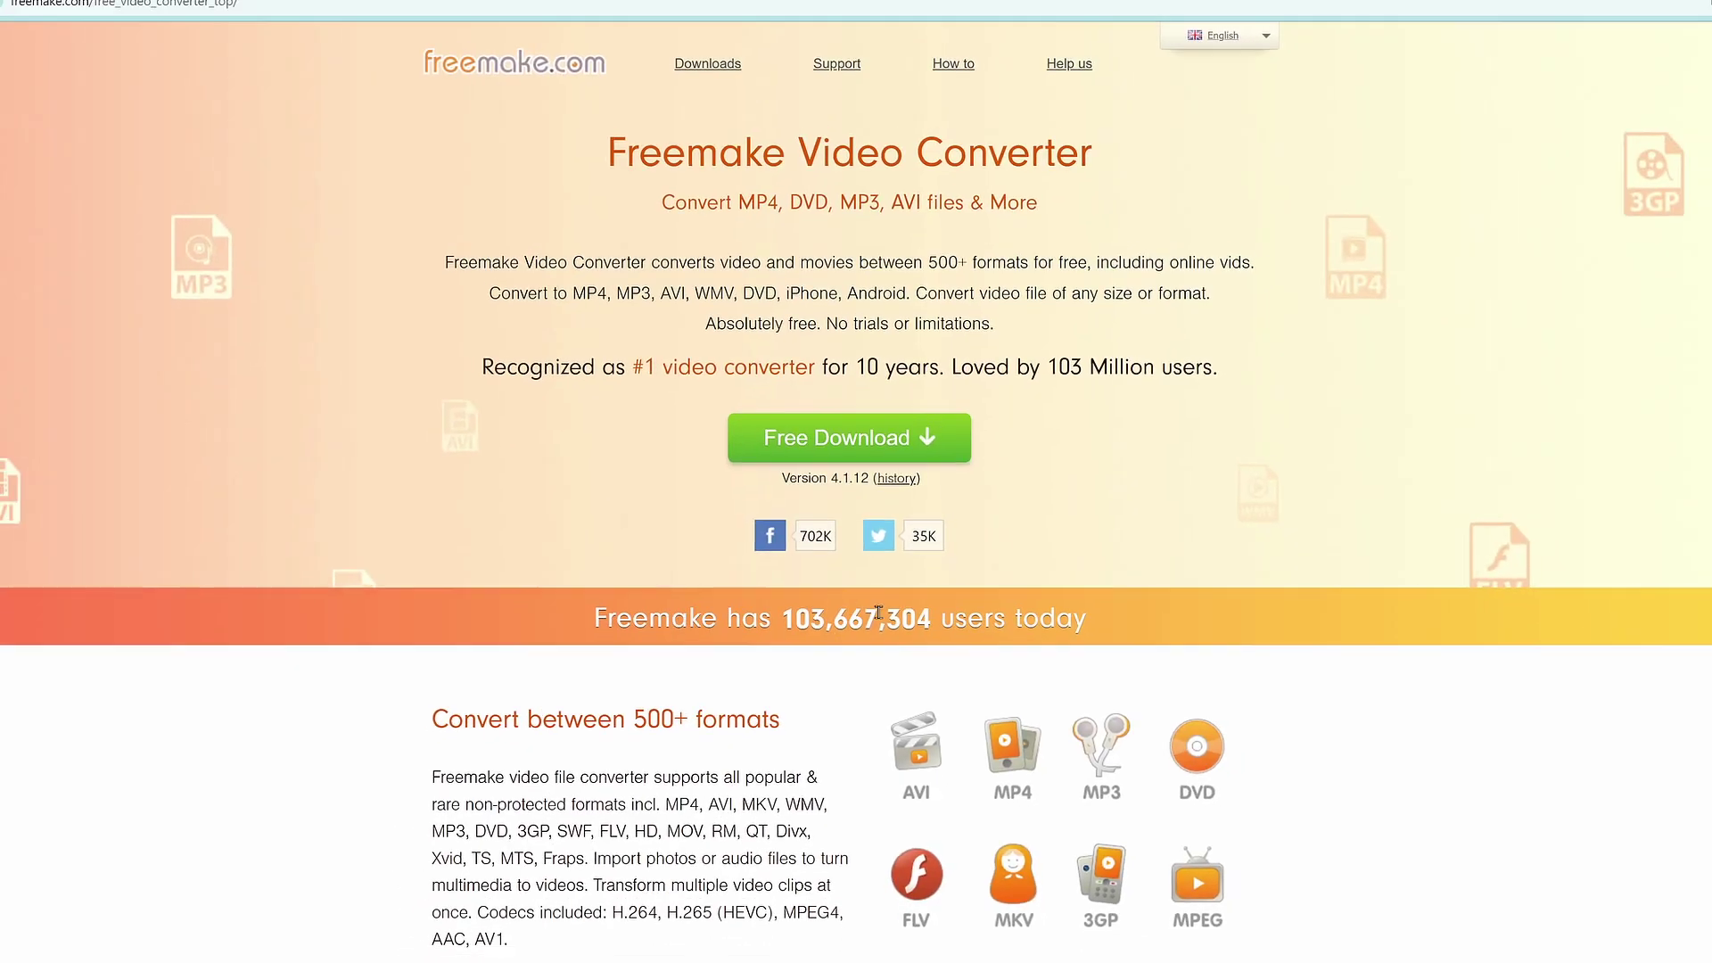
Look through the Freemake, VSDC and AVS video converter pages for their supported formats and features
{"action": "scroll", "coordinate": [911, 612], "scroll_direction": "down", "scroll_amount": 3}
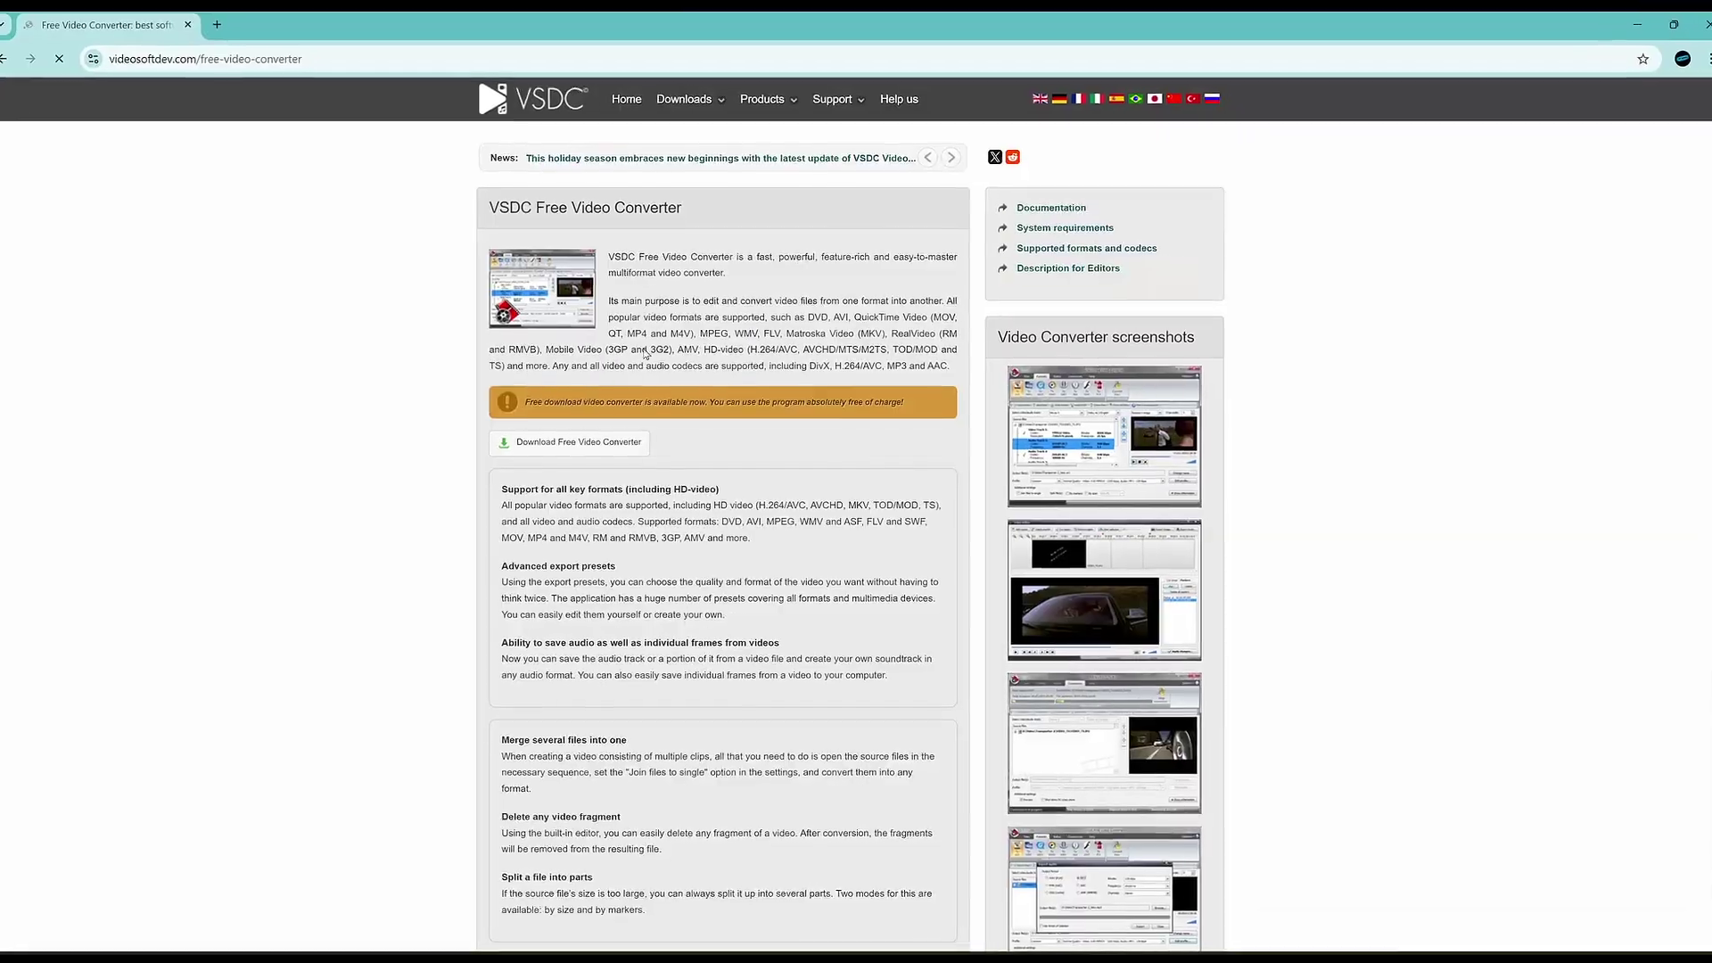
{"action": "scroll", "coordinate": [857, 535], "scroll_direction": "down", "scroll_amount": 10}
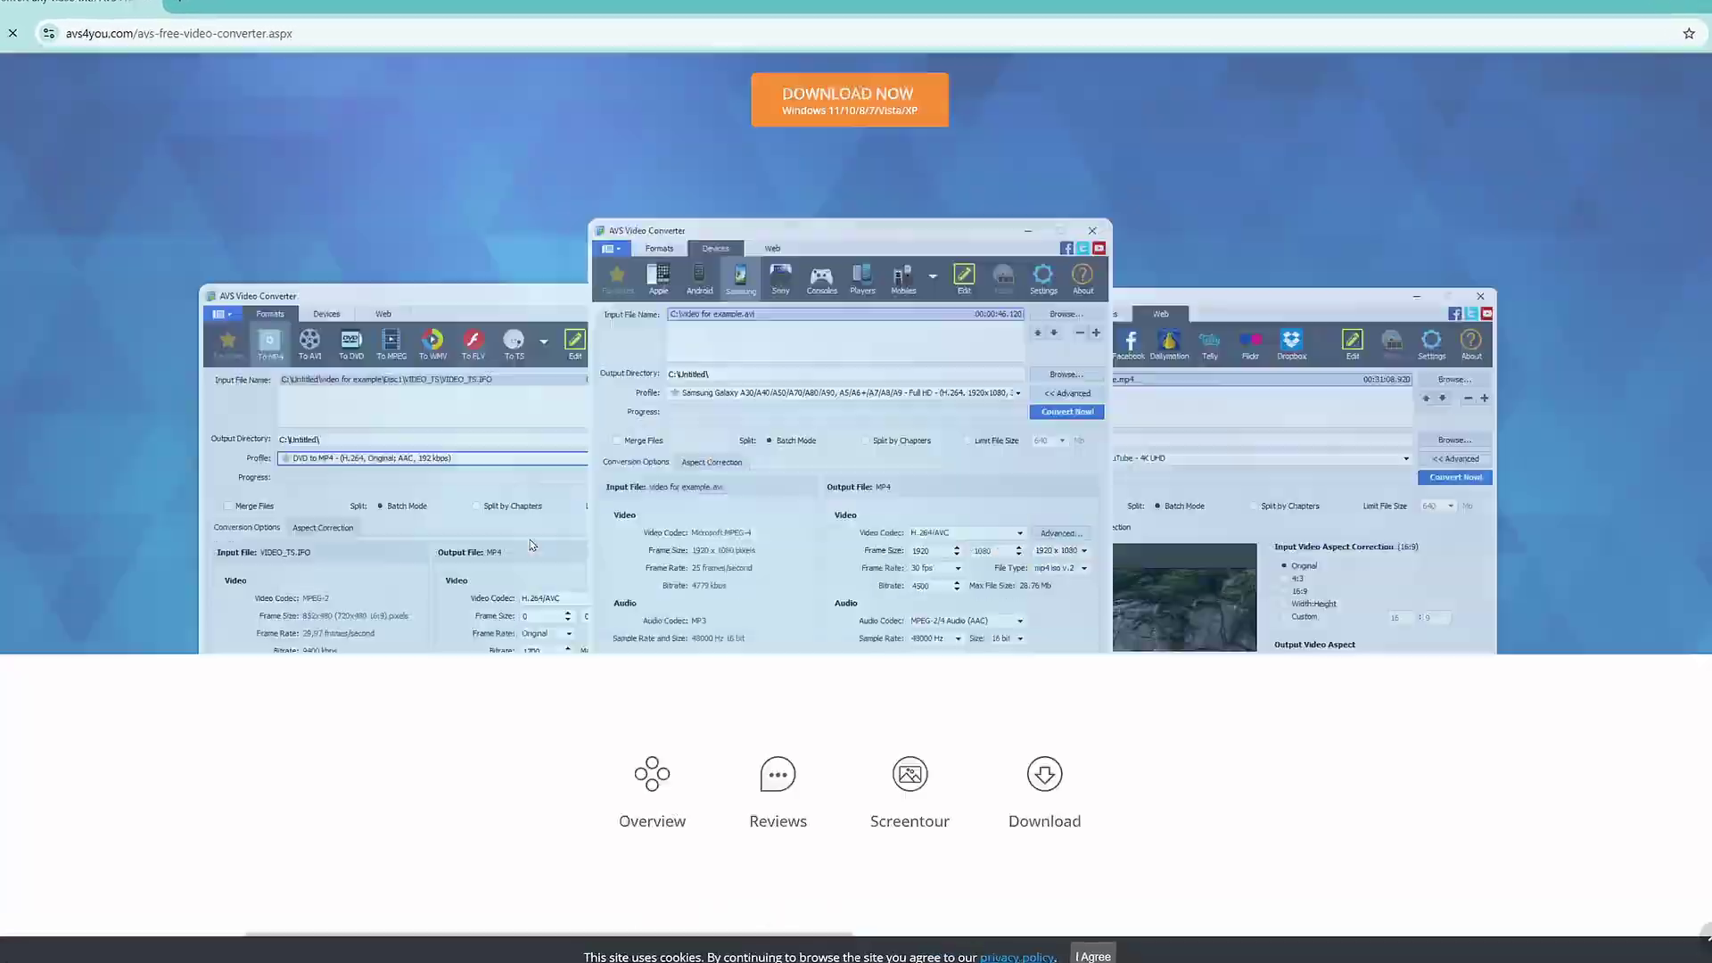
{"action": "scroll", "coordinate": [523, 544], "scroll_direction": "down", "scroll_amount": 10}
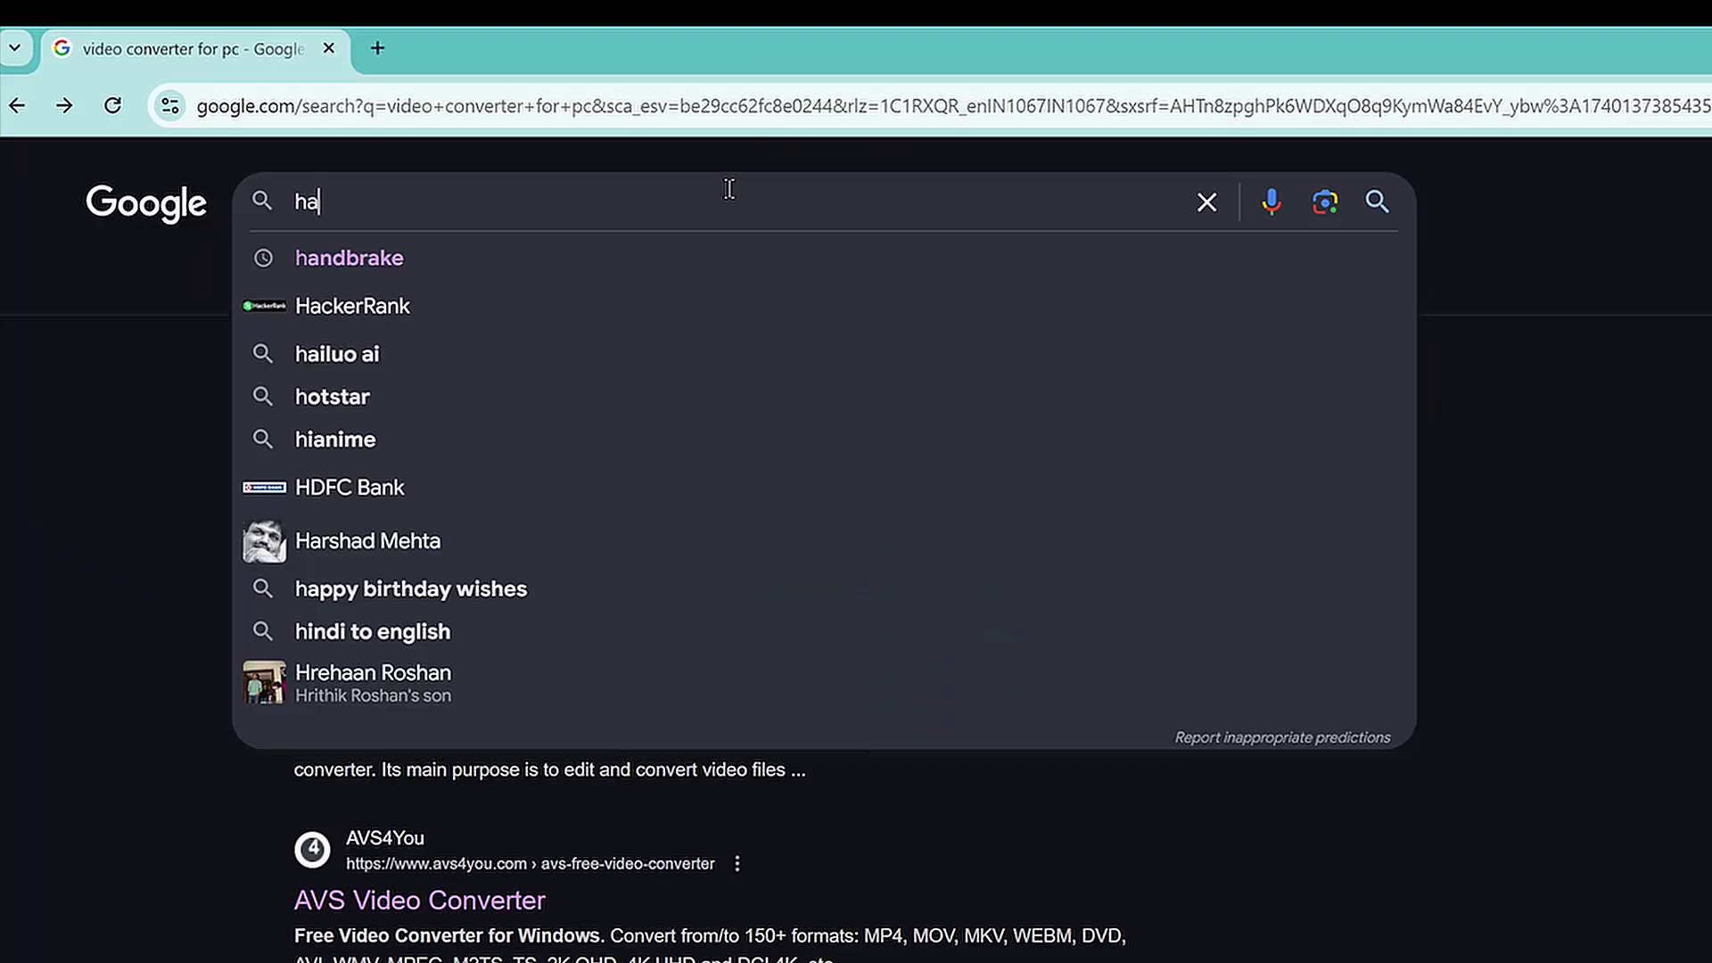
Search Google for "handbrake"
{"action": "type", "text": "nd"}
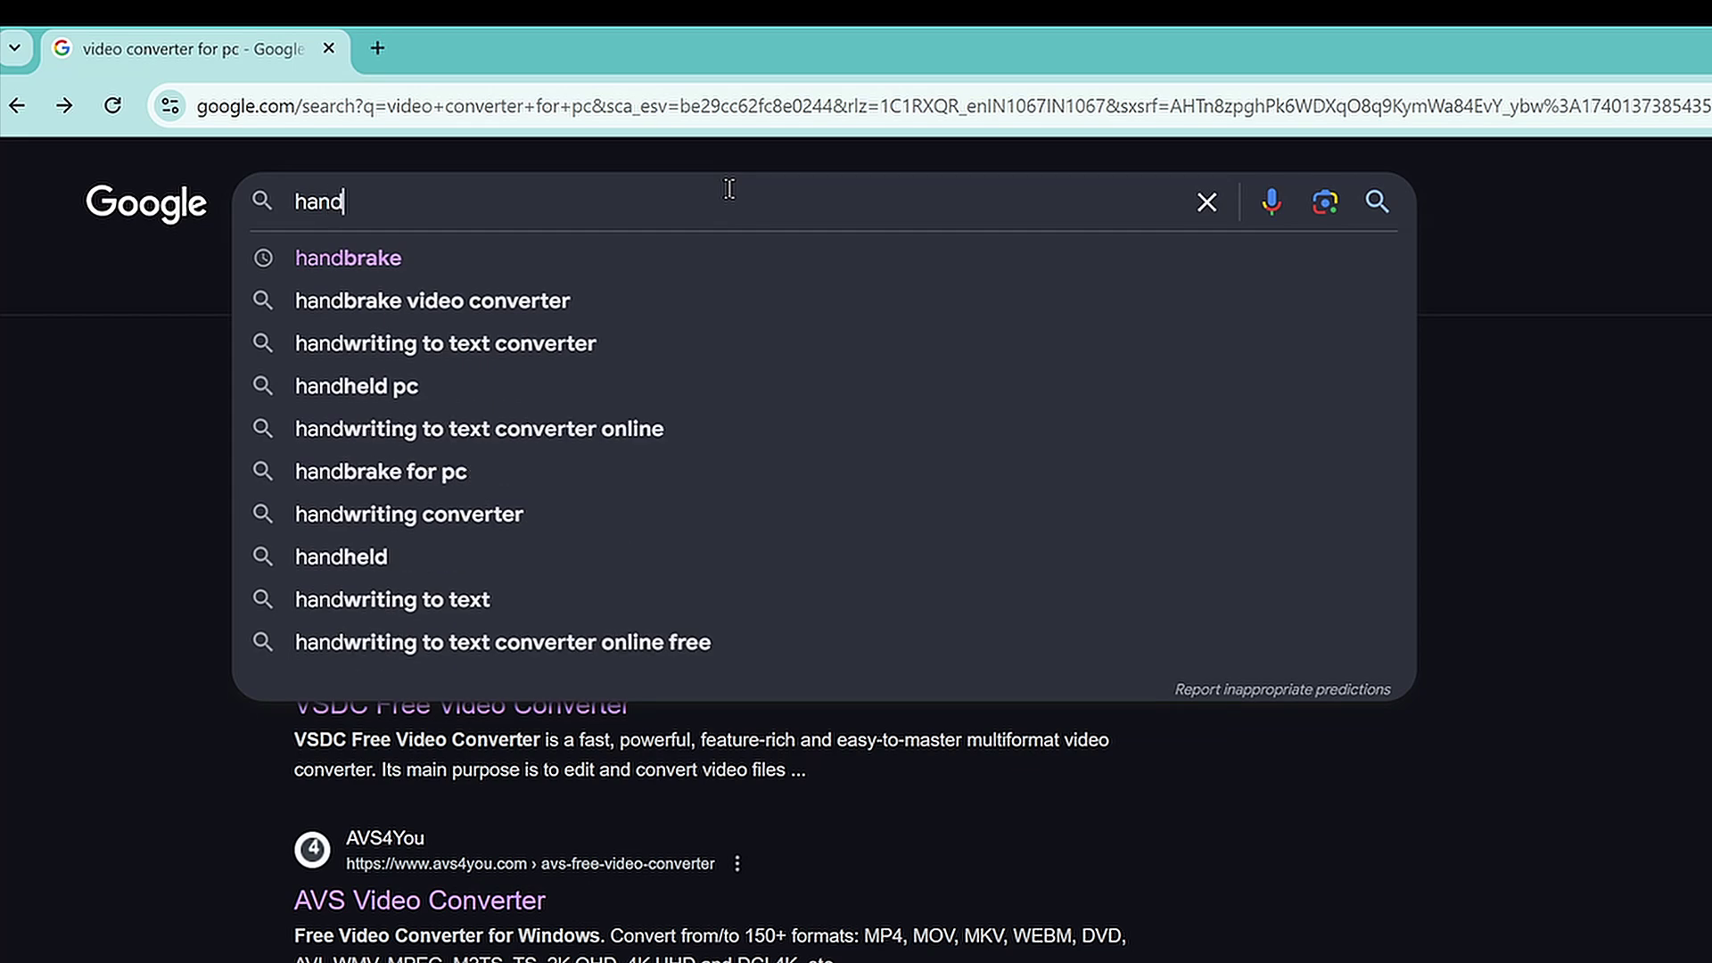
{"action": "left_click", "coordinate": [426, 254]}
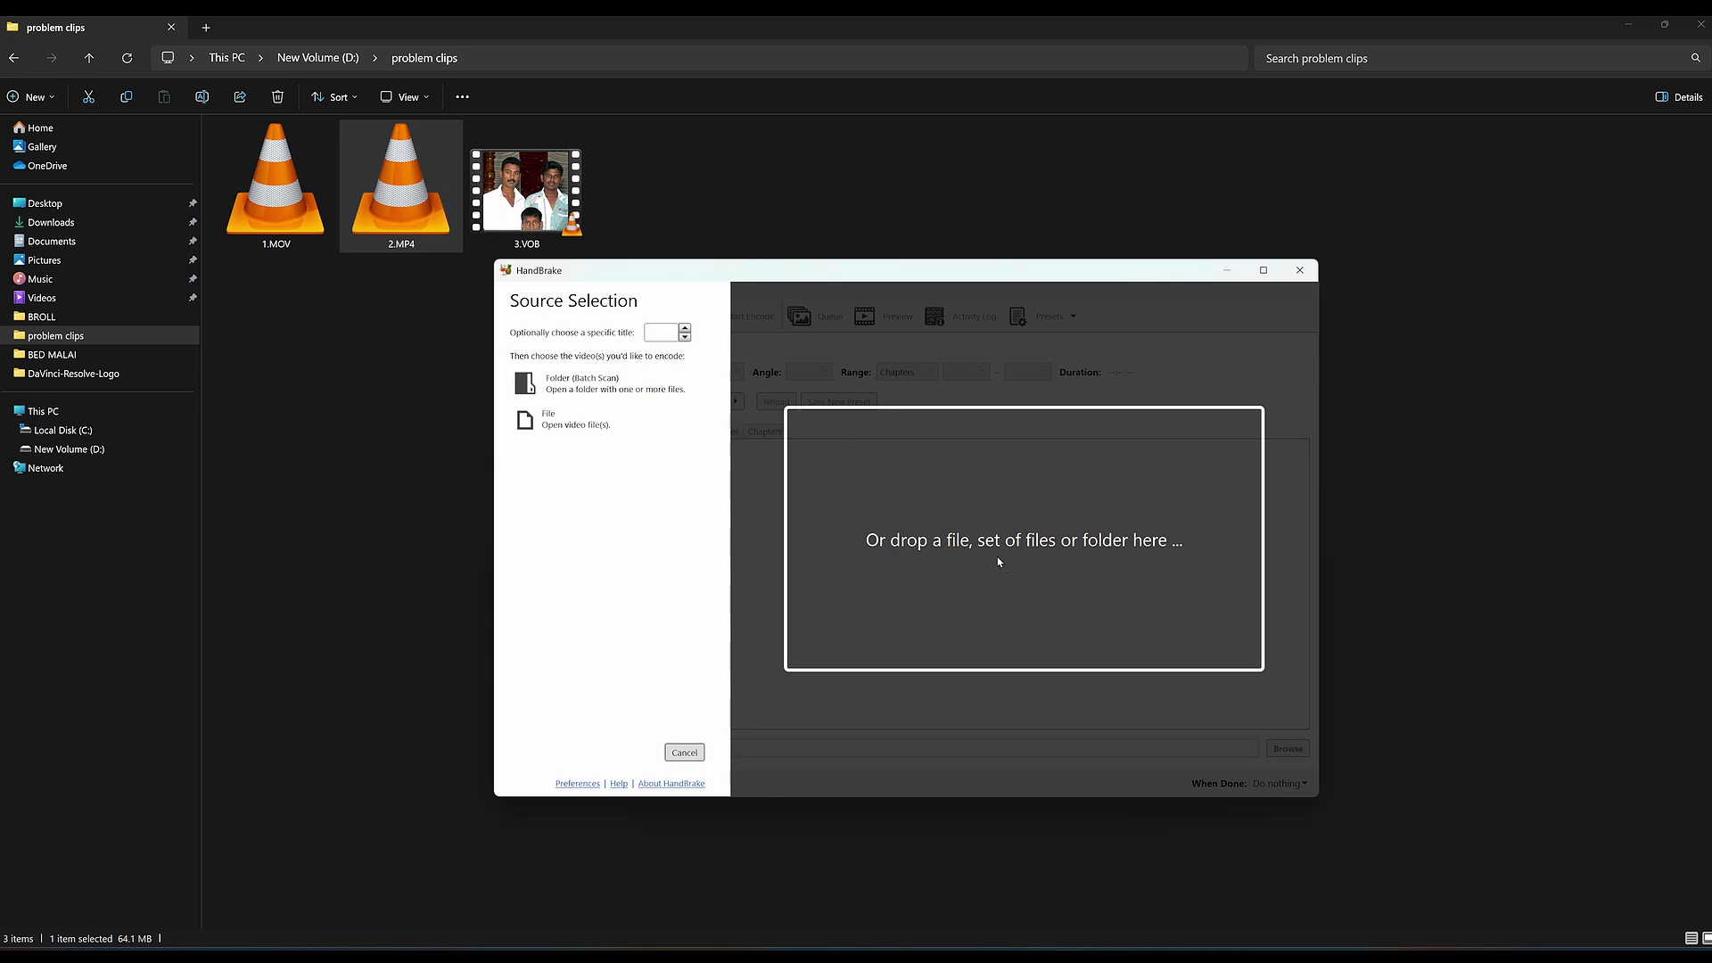
Load 2.MP4 from the problem clips folder into HandBrake and set its resolution limit to 2160p 4K Ultra HD
{"action": "left_click_drag", "start_coordinate": [999, 559], "coordinate": [1003, 561]}
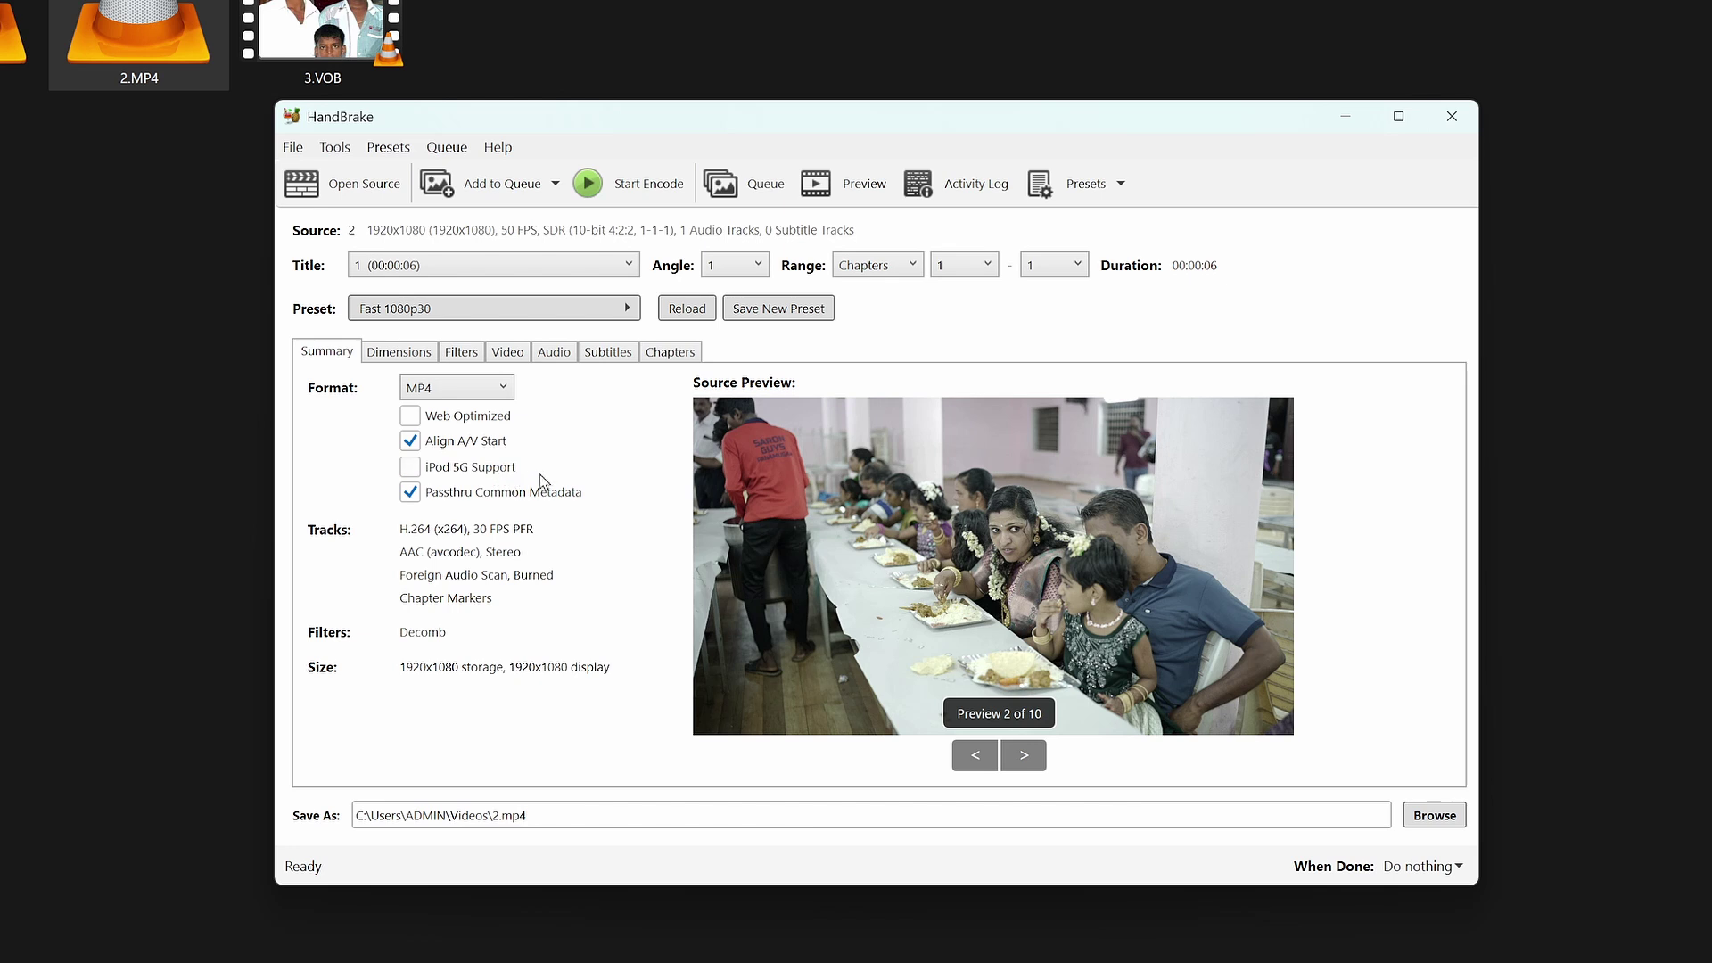
{"action": "left_click", "coordinate": [404, 353]}
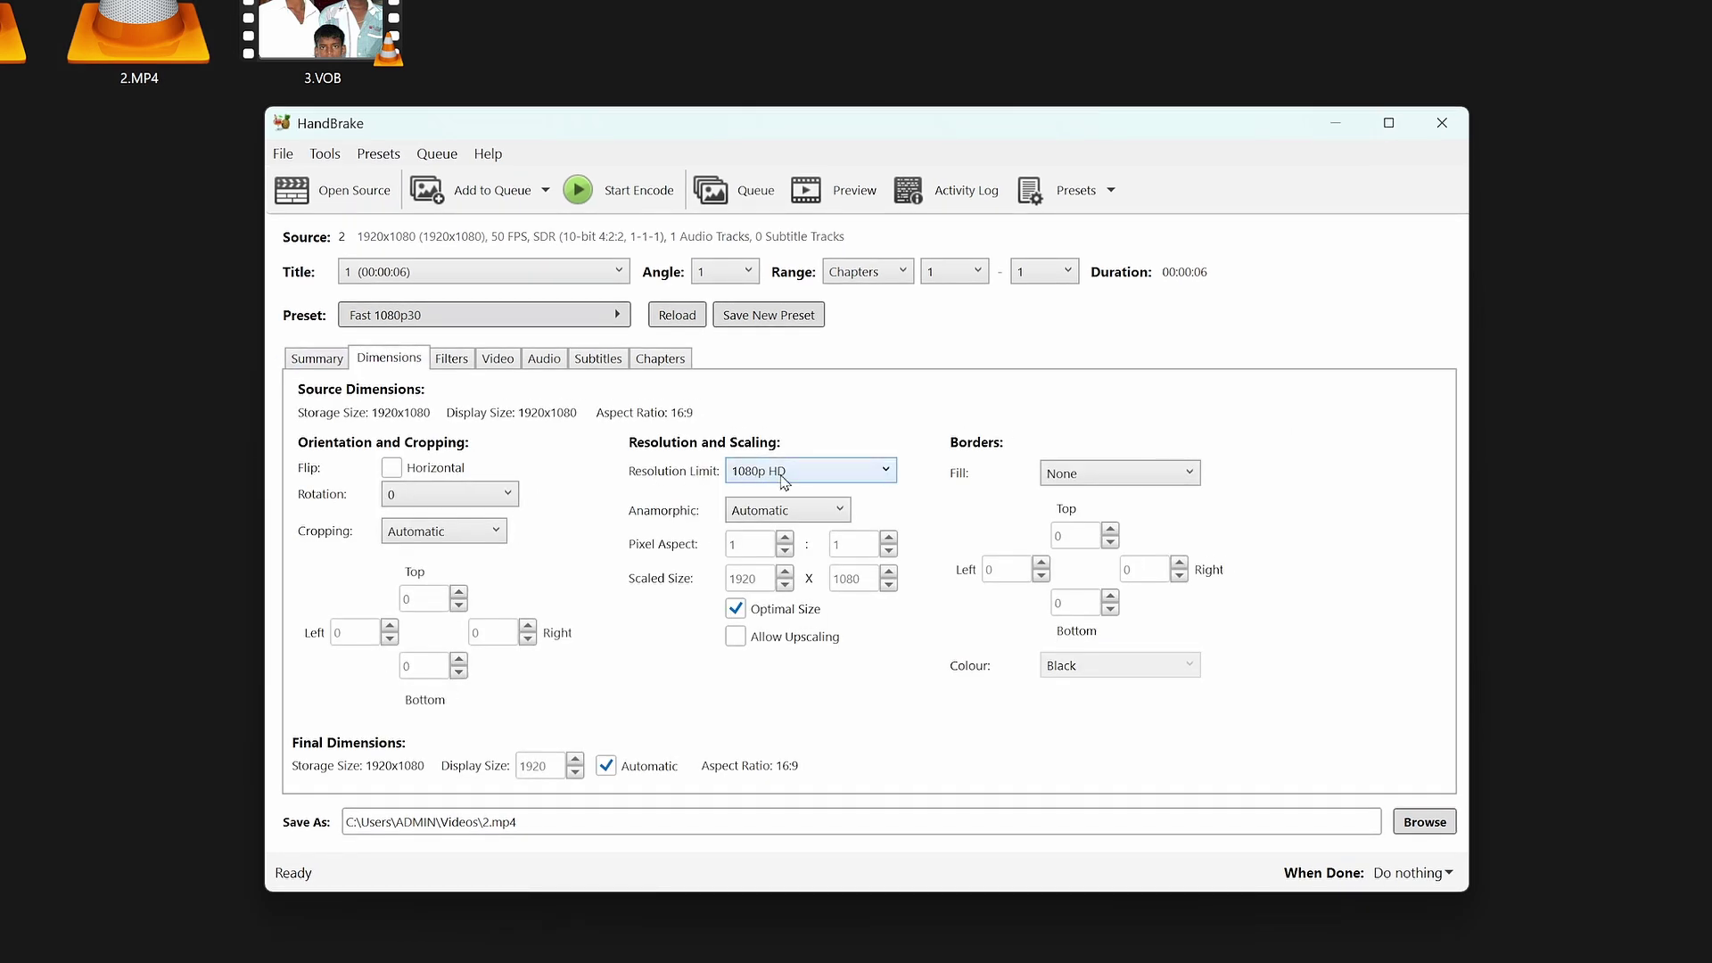
{"action": "left_click", "coordinate": [782, 474]}
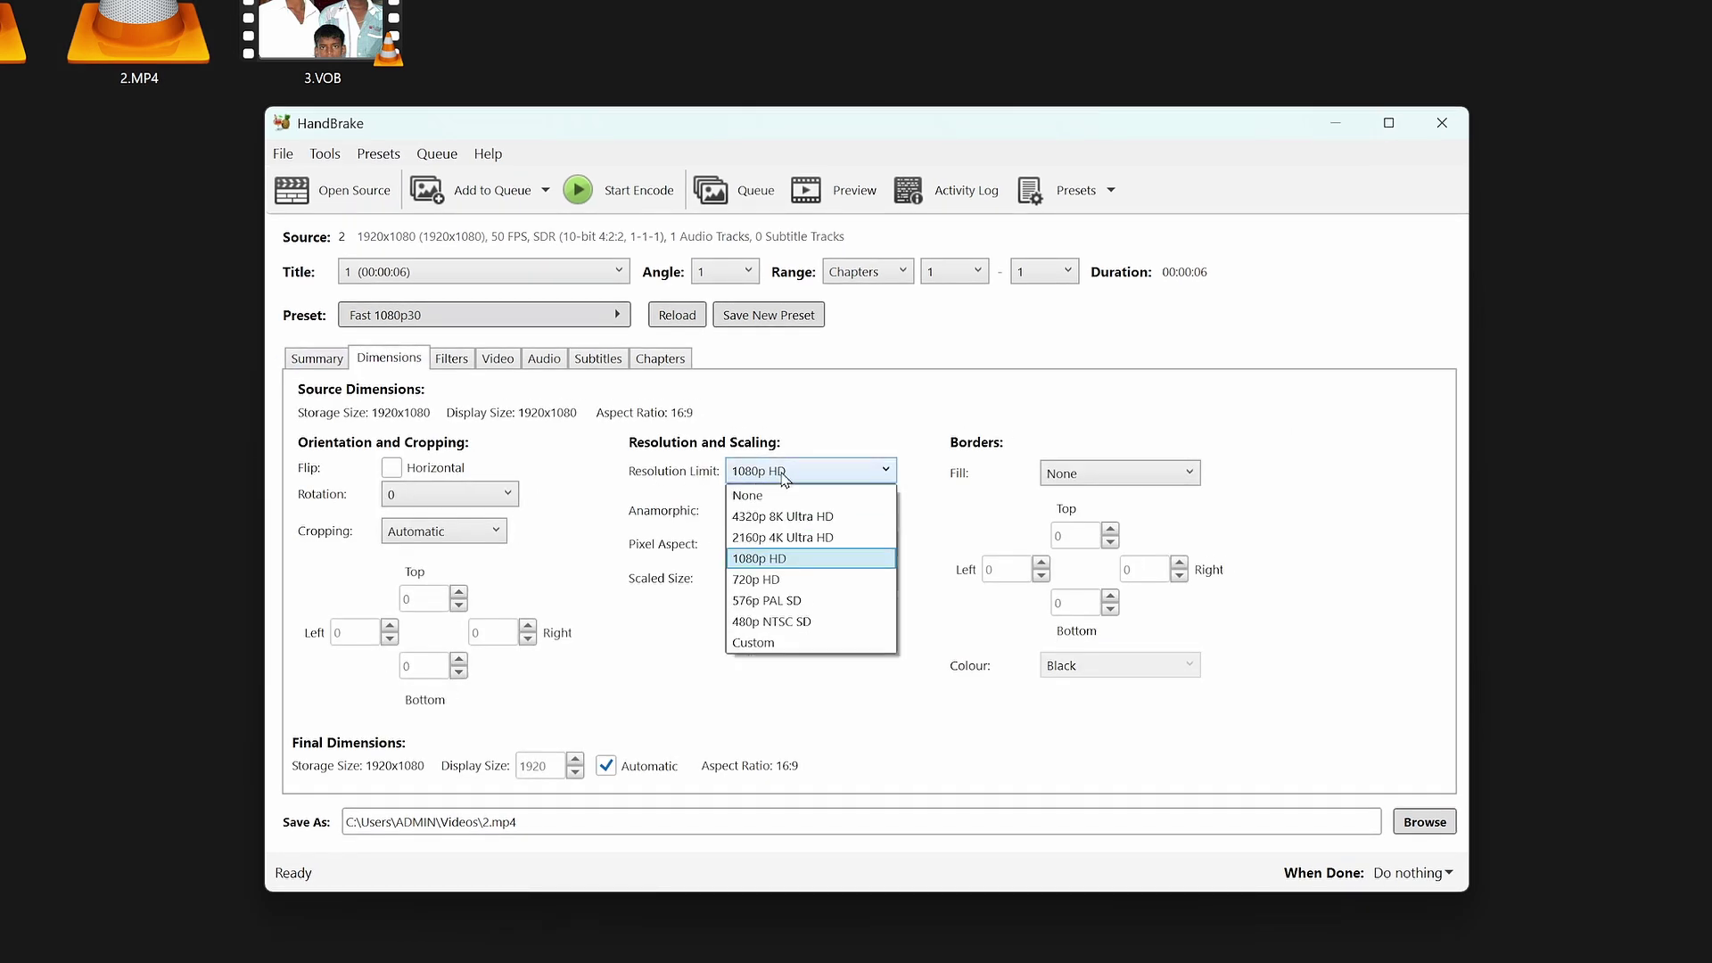
{"action": "left_click", "coordinate": [792, 537]}
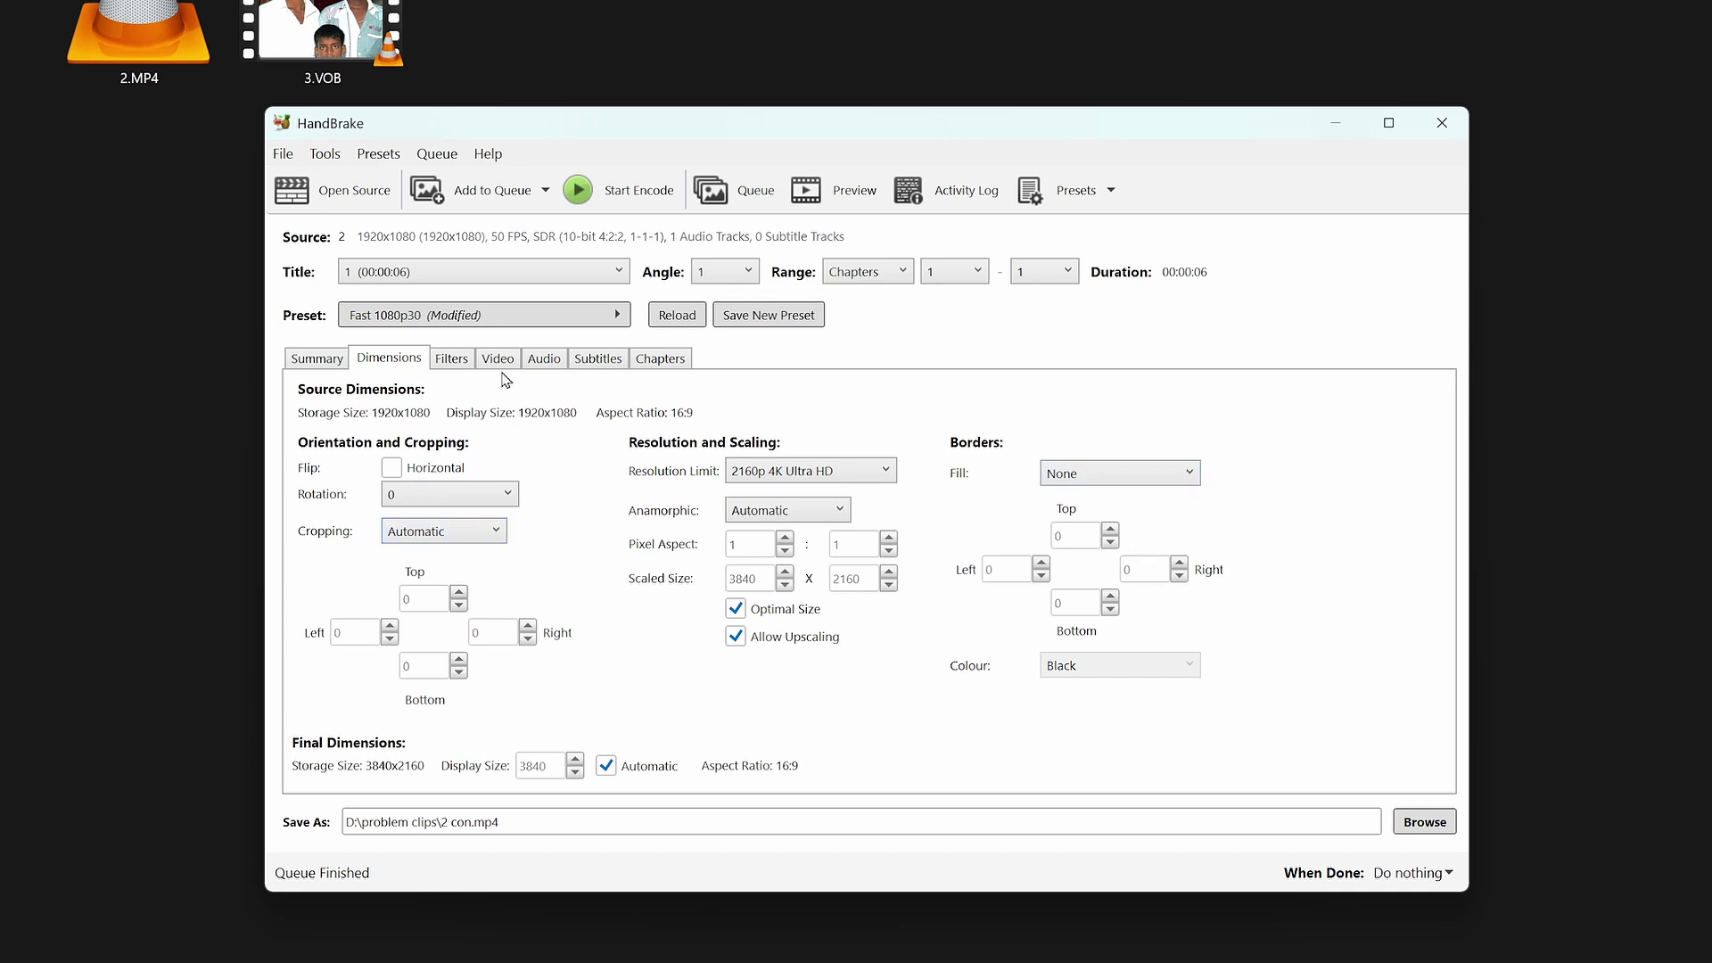
Set the video encoder to H.264 (x264) and the framerate to Same as source with a constant framerate
{"action": "left_click", "coordinate": [498, 359]}
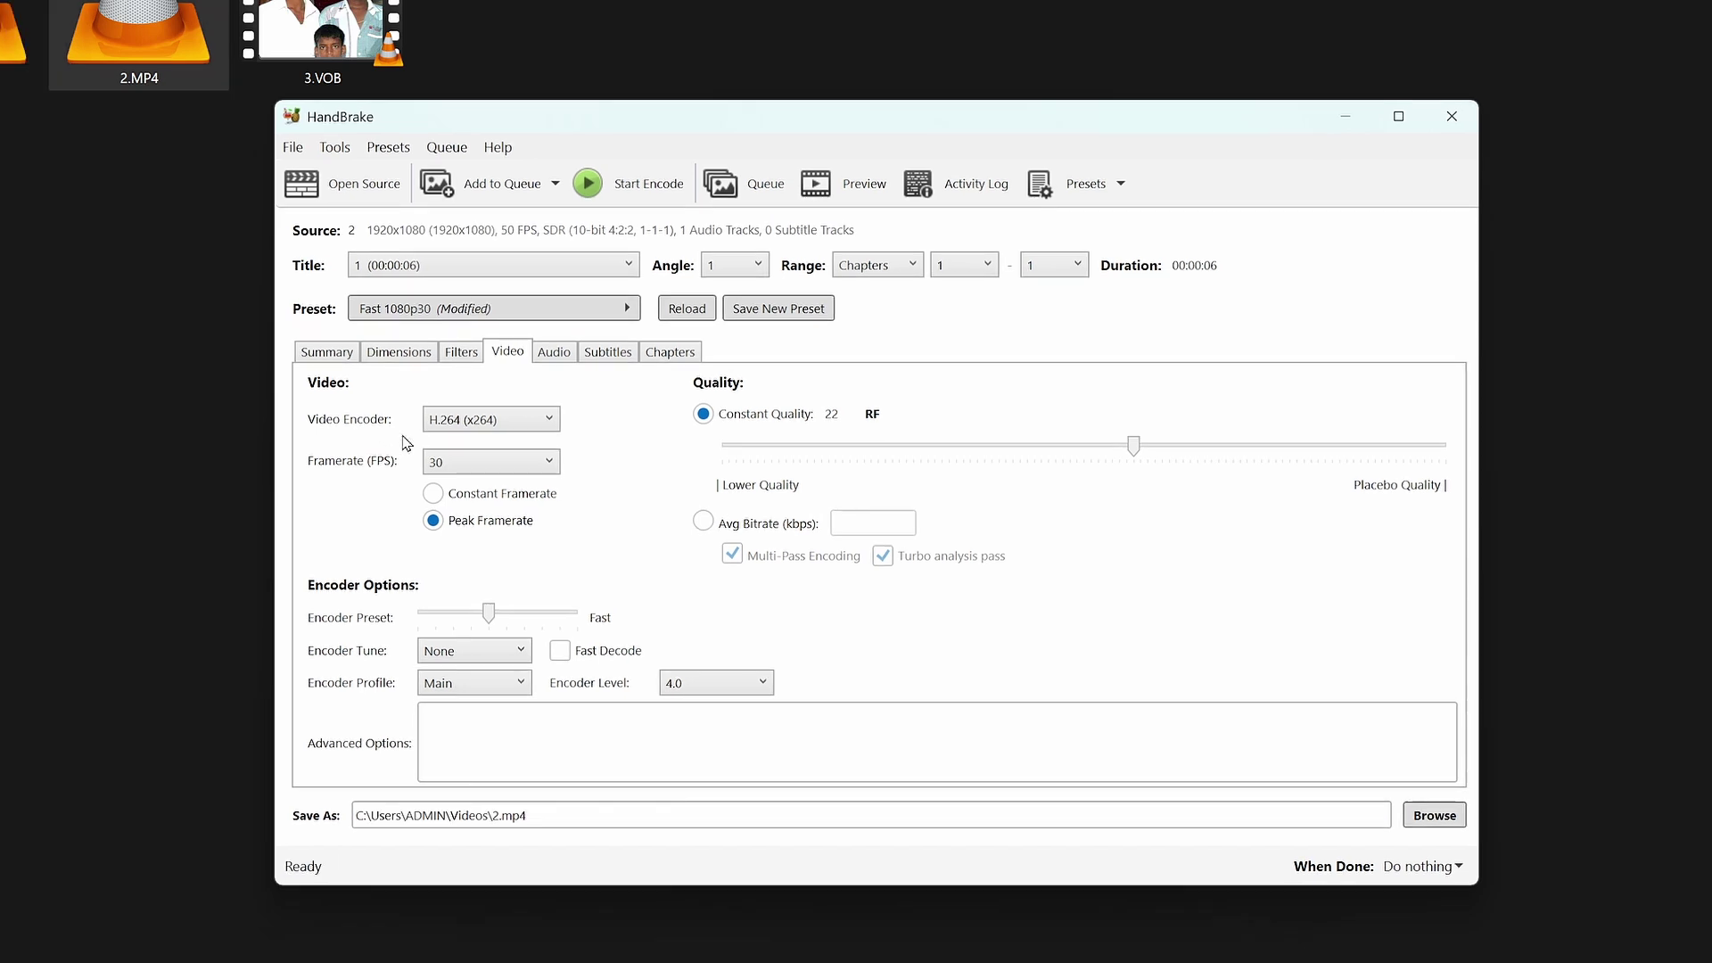
{"action": "left_click", "coordinate": [443, 421]}
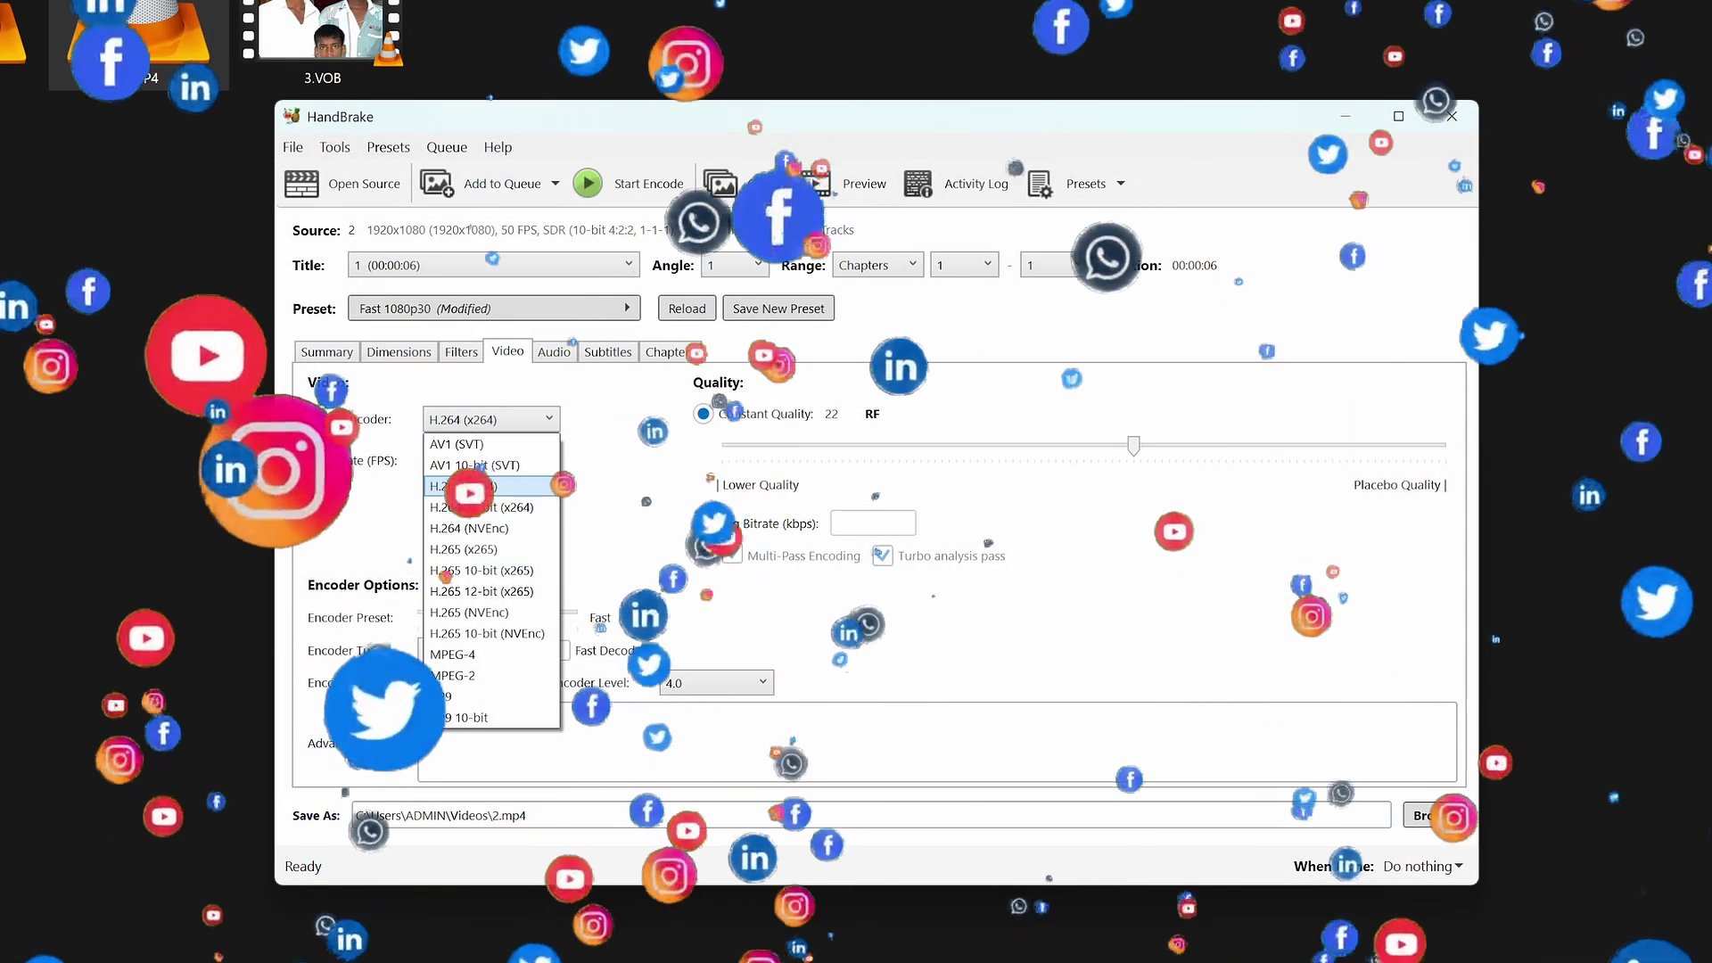
{"action": "left_click", "coordinate": [486, 488]}
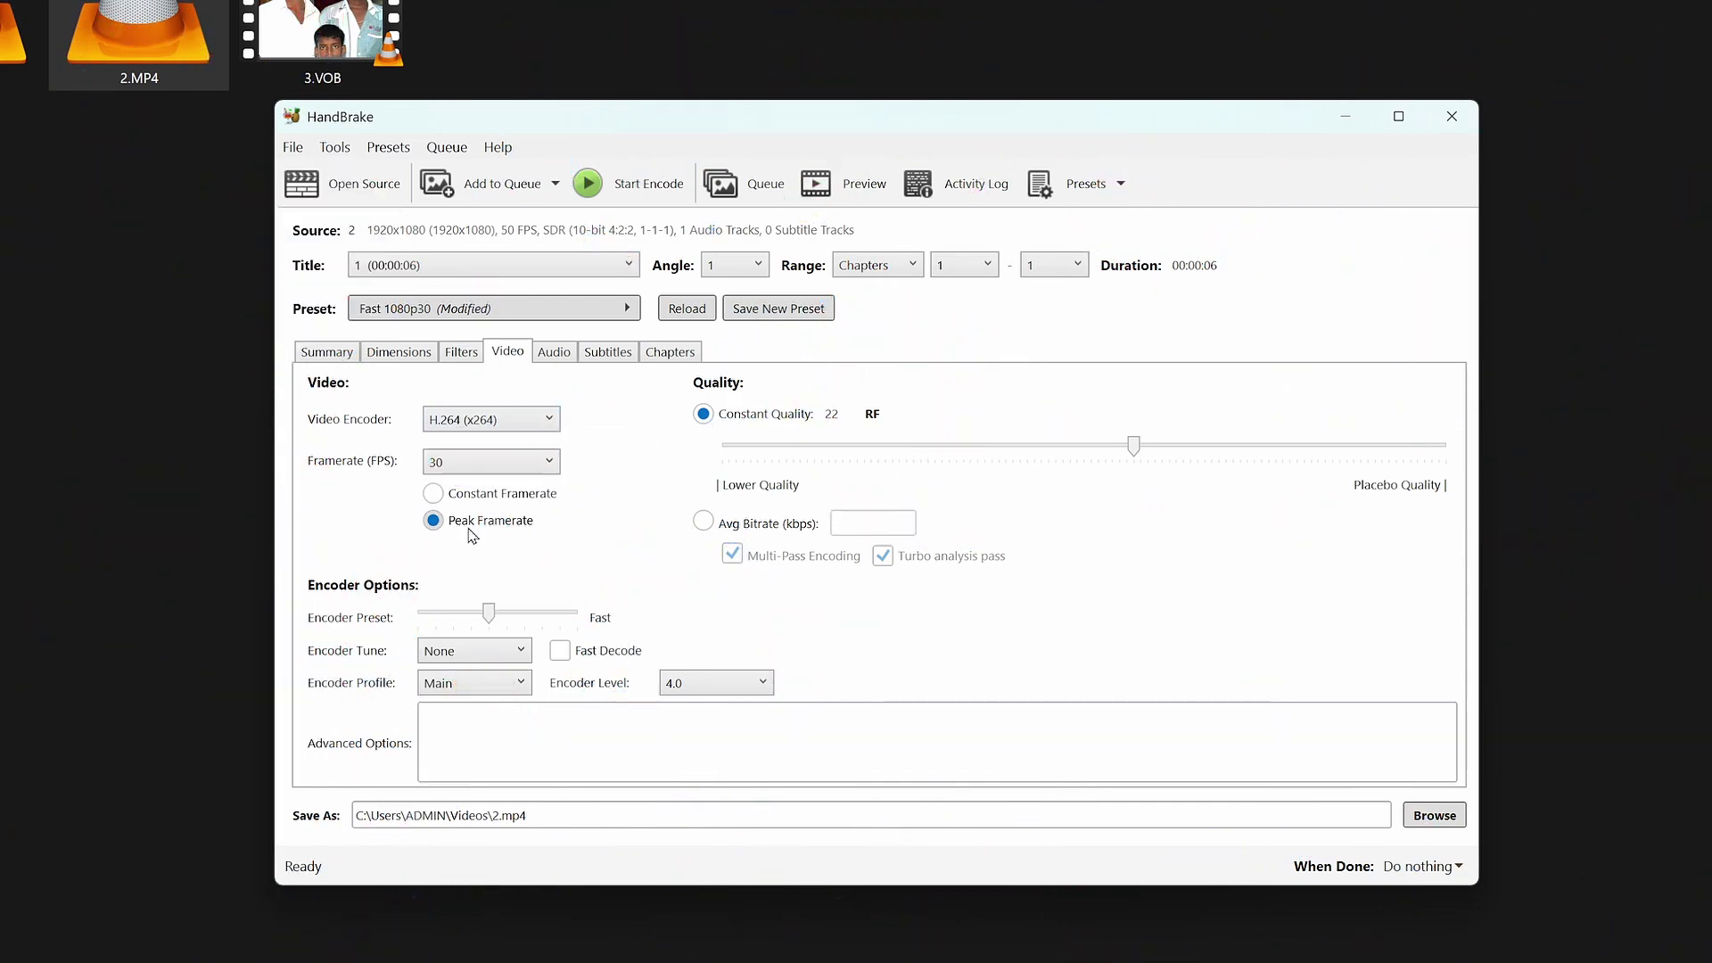
{"action": "left_click", "coordinate": [469, 465]}
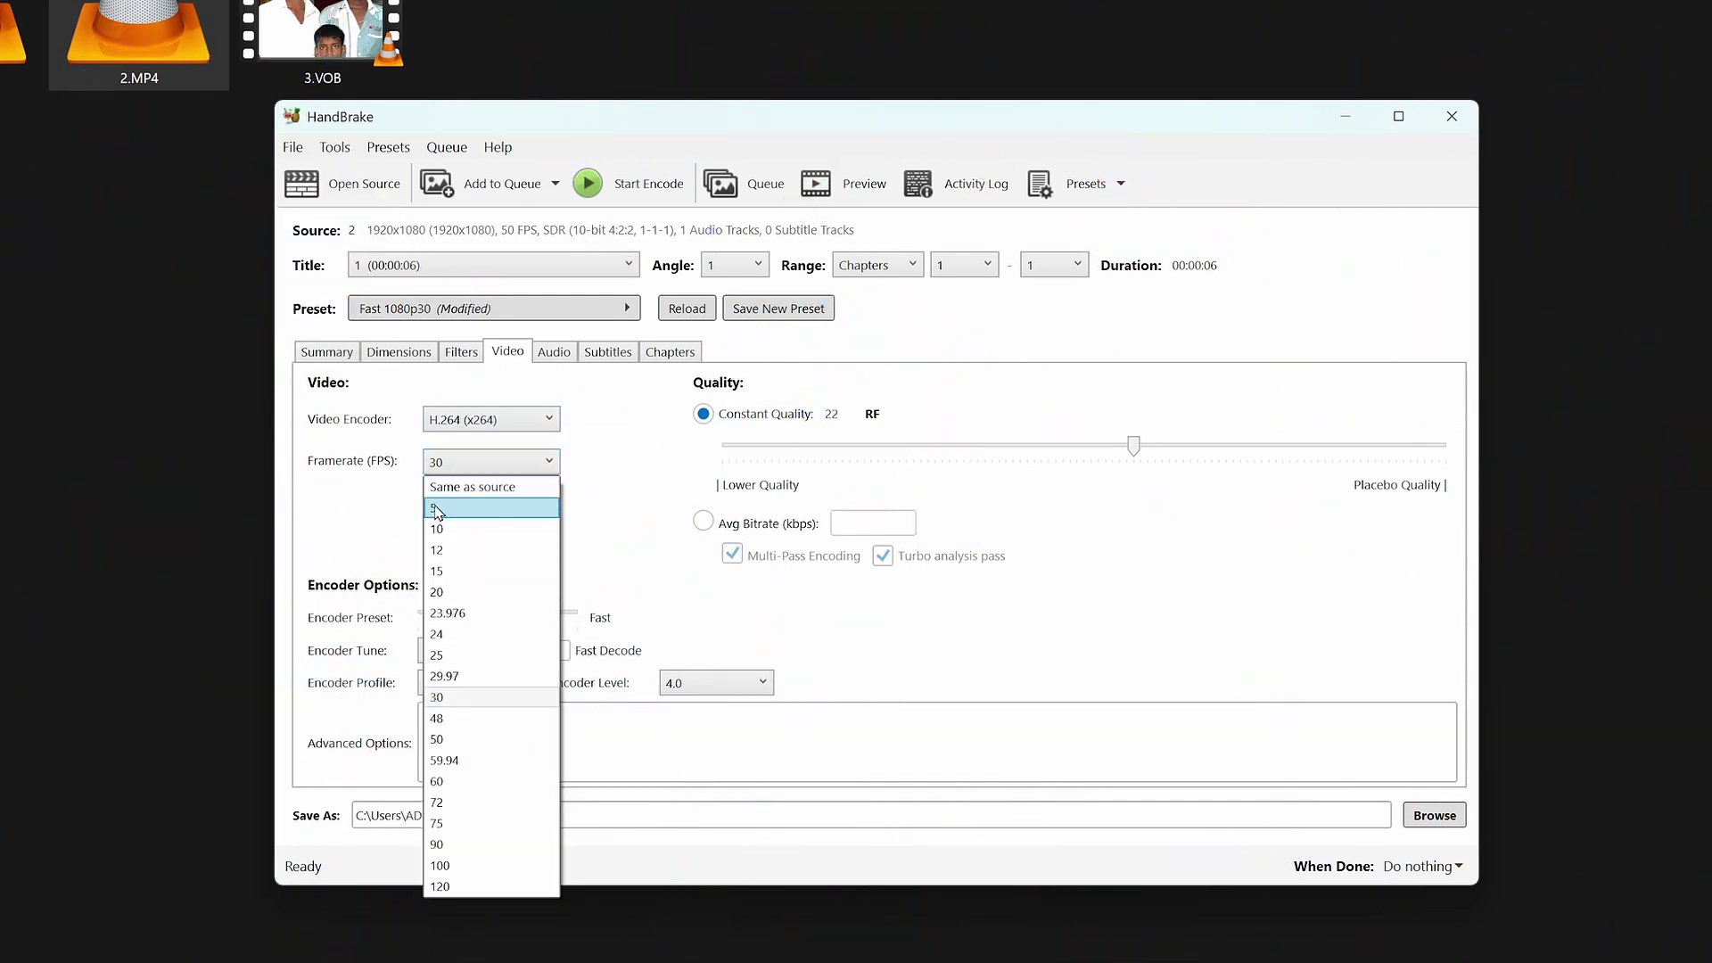
{"action": "left_click", "coordinate": [477, 487]}
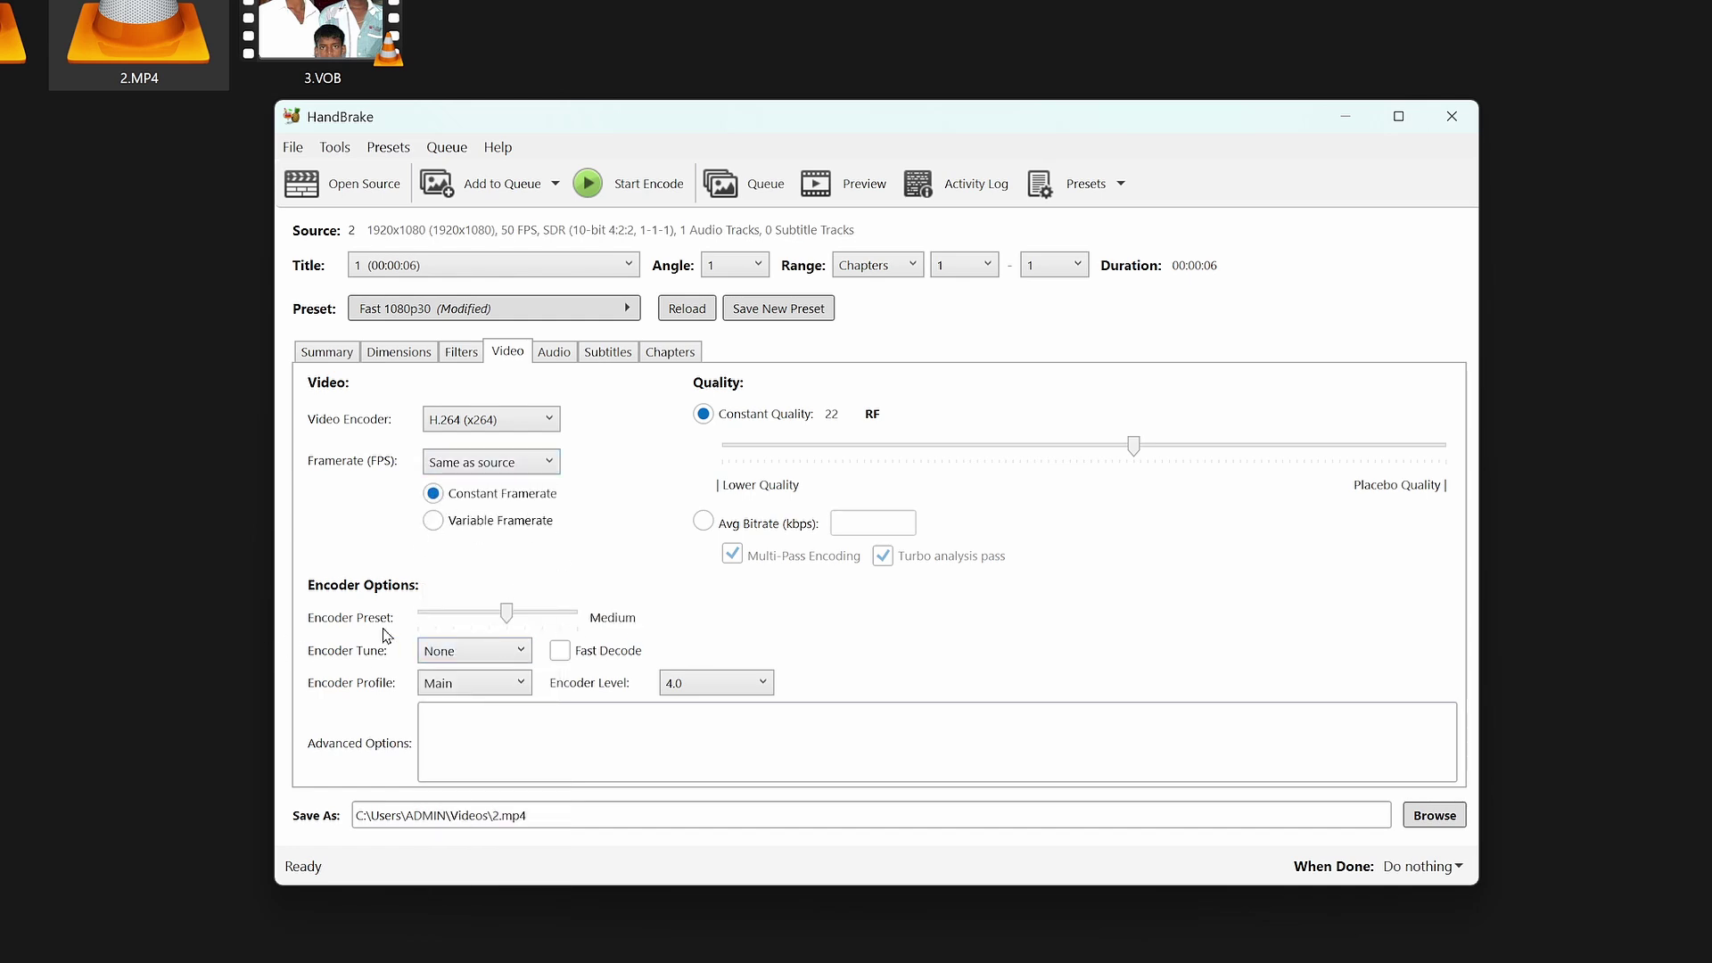
Try the encoder preset at Superfast and Slower, and set it back to Medium
{"action": "left_click_drag", "start_coordinate": [507, 613], "coordinate": [441, 616]}
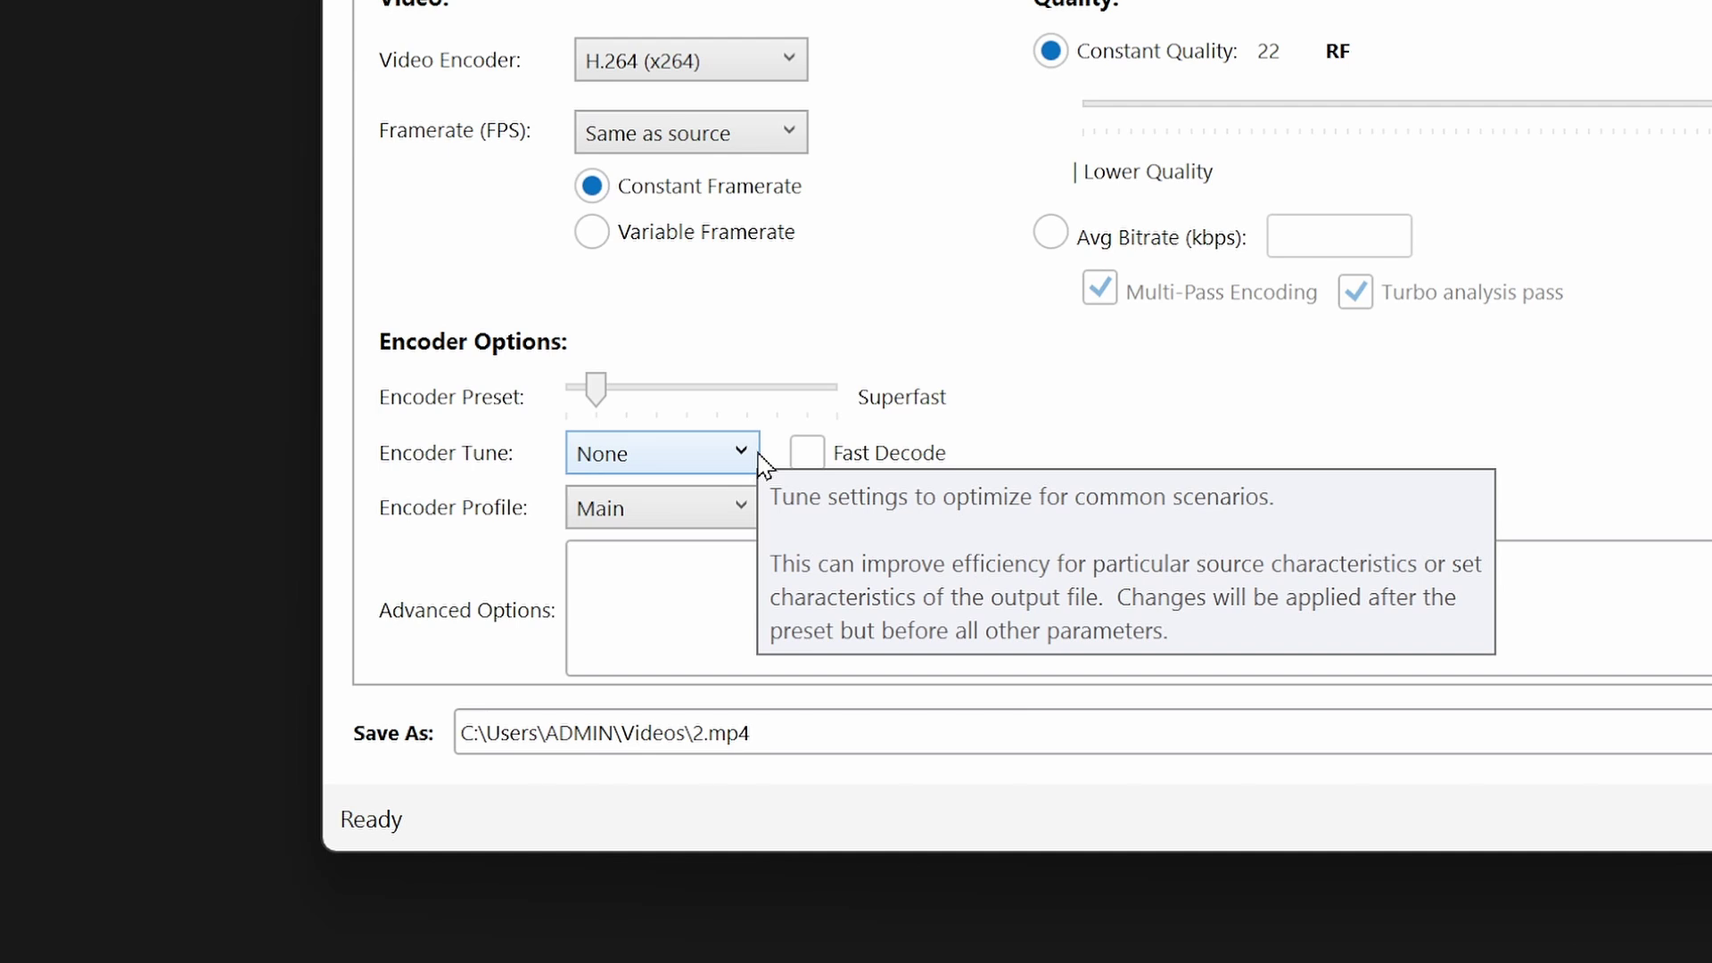
{"action": "left_click_drag", "start_coordinate": [598, 405], "coordinate": [769, 419]}
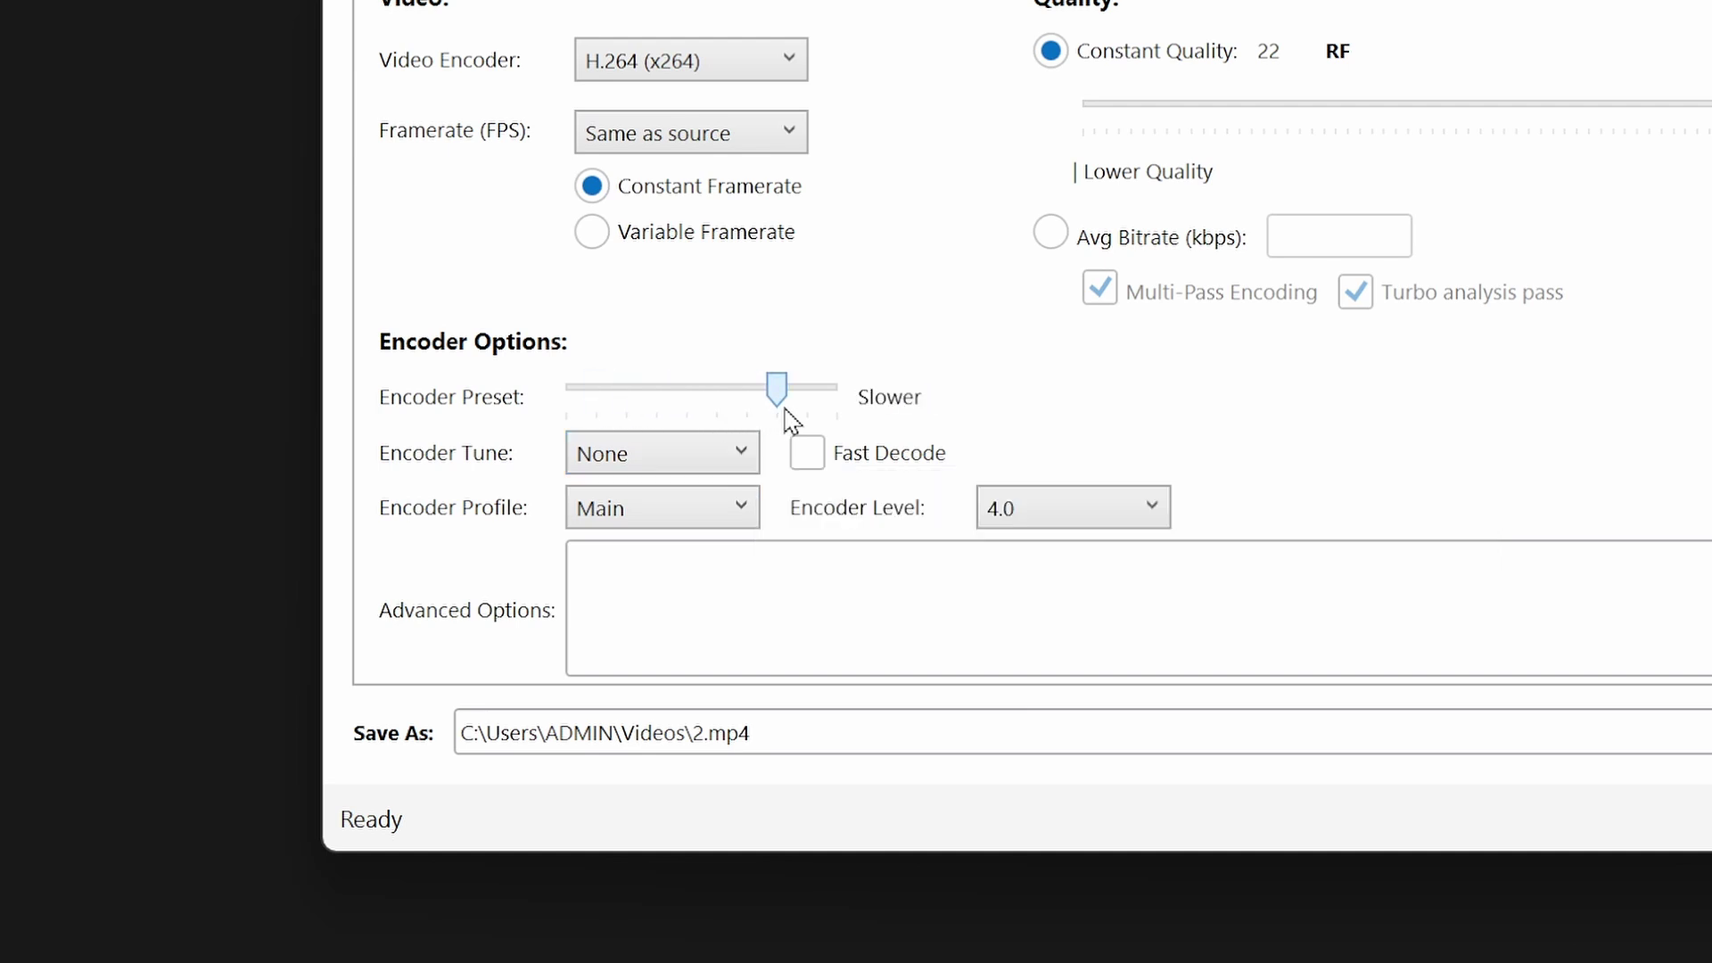
{"action": "left_click_drag", "start_coordinate": [789, 420], "coordinate": [715, 393]}
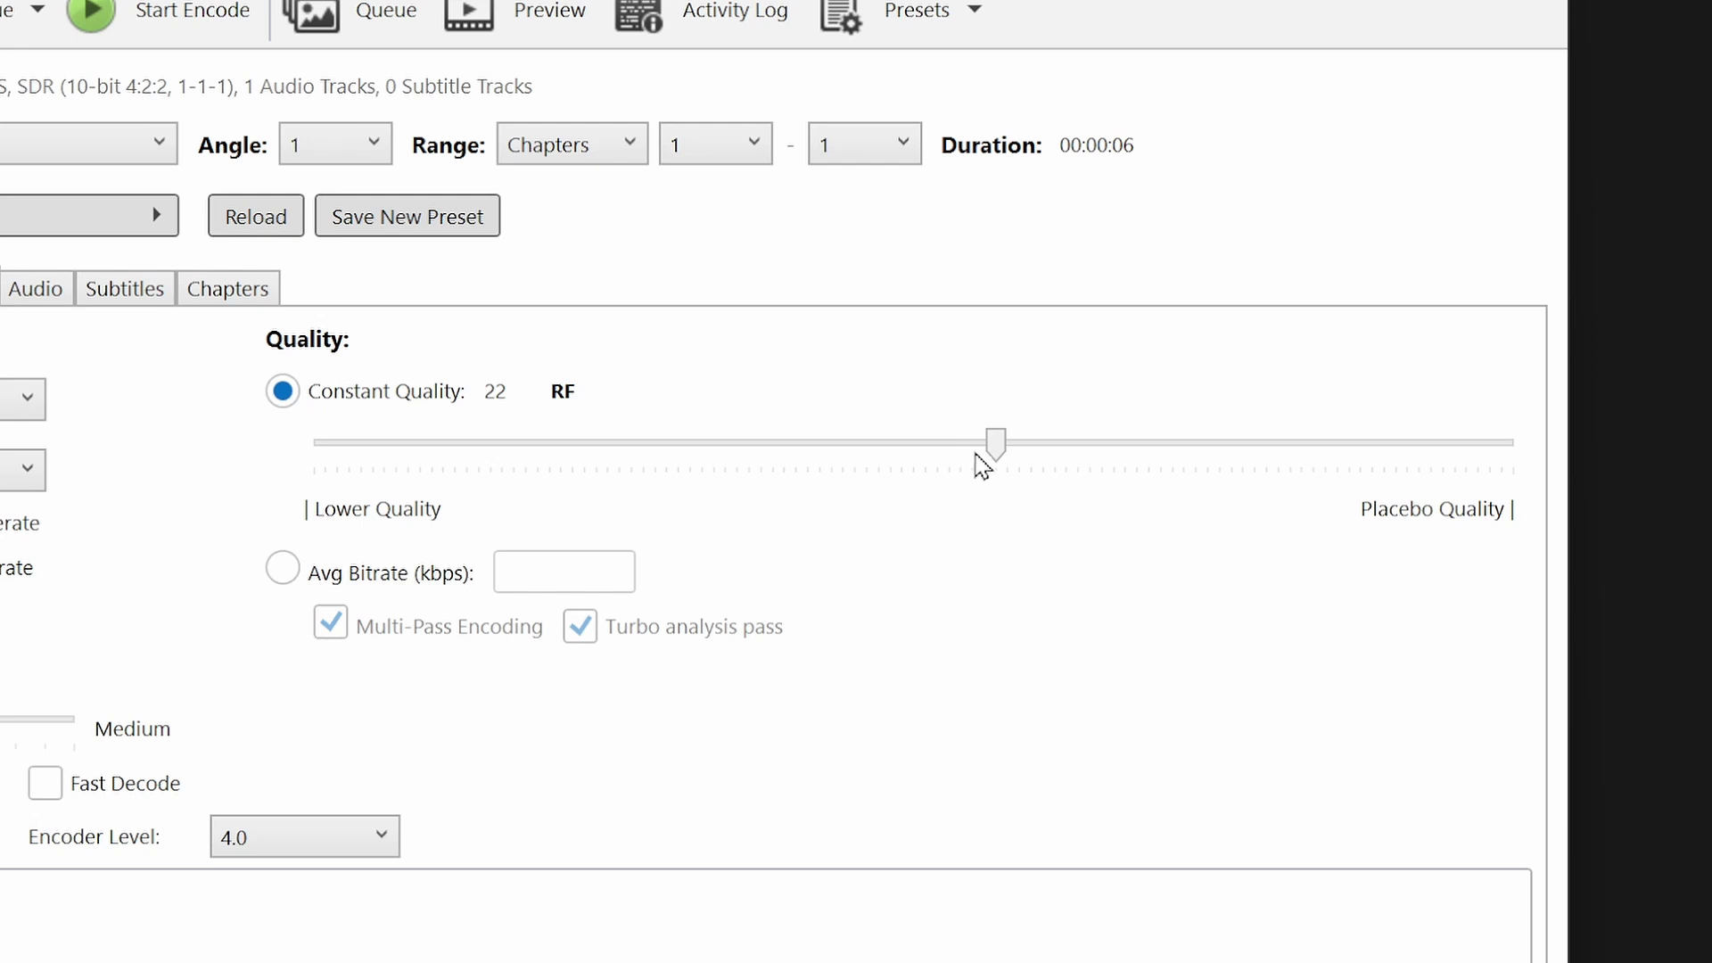
Try constant quality values of 8.5 and 43 RF, and switch to an average bitrate of 40000 kbps
{"action": "left_click_drag", "start_coordinate": [997, 450], "coordinate": [1320, 459]}
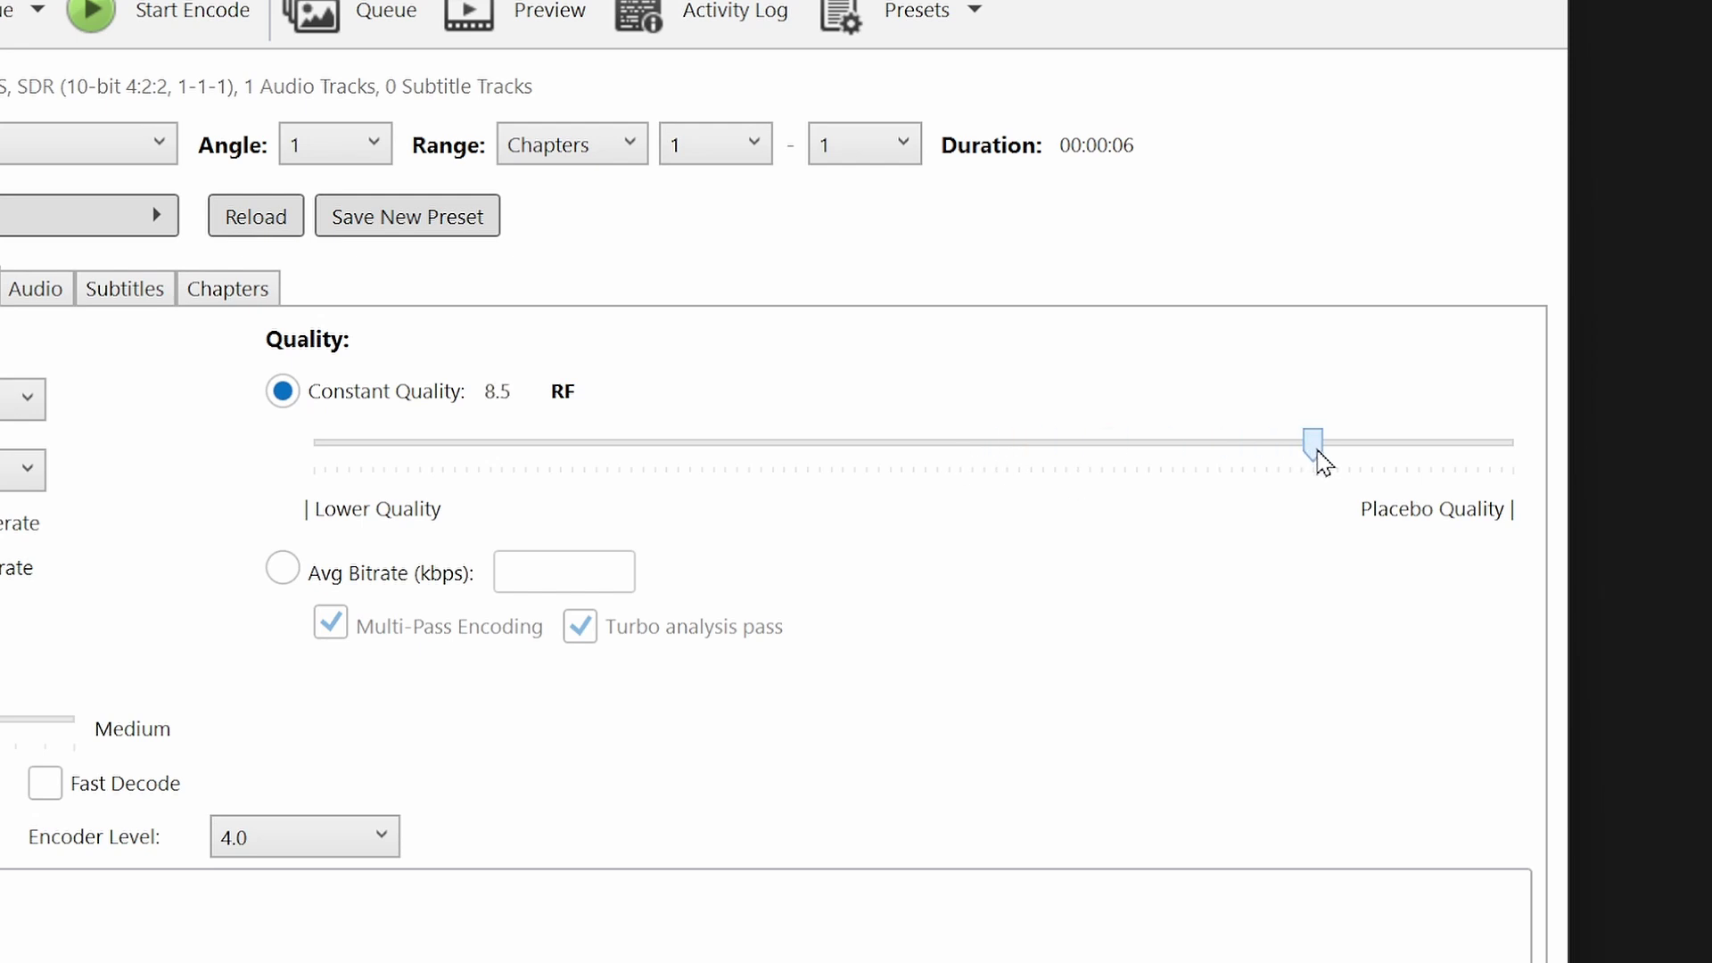
{"action": "left_click_drag", "start_coordinate": [1322, 462], "coordinate": [512, 478]}
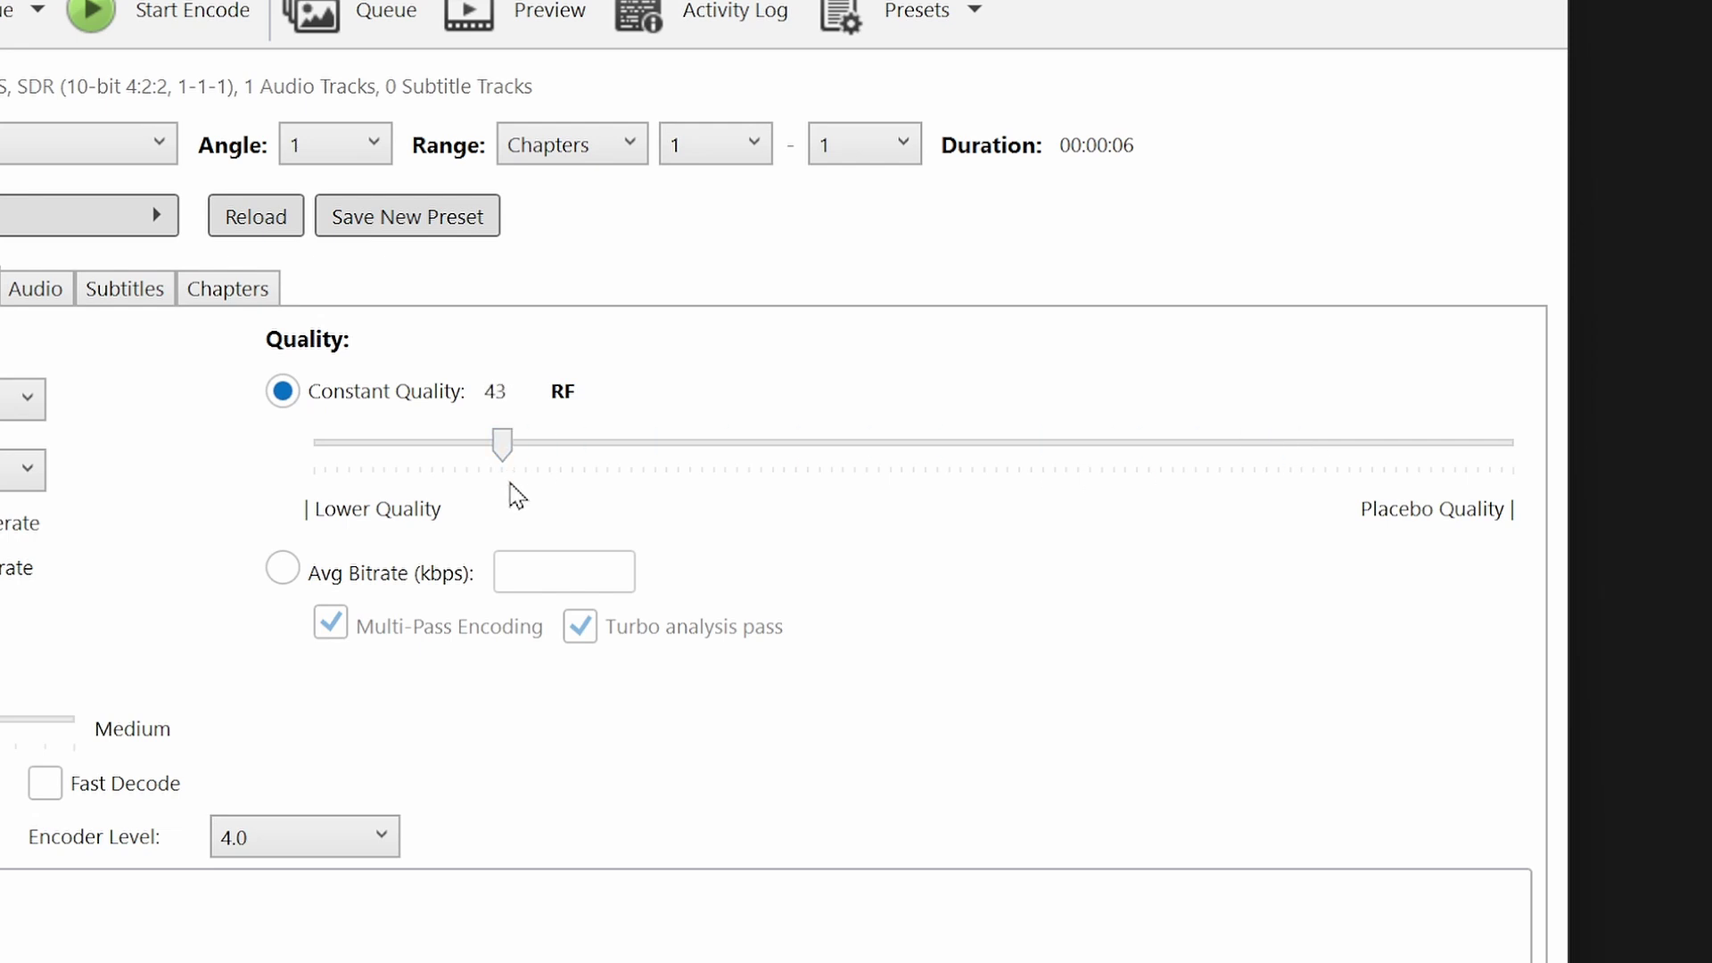
{"action": "left_click", "coordinate": [280, 572]}
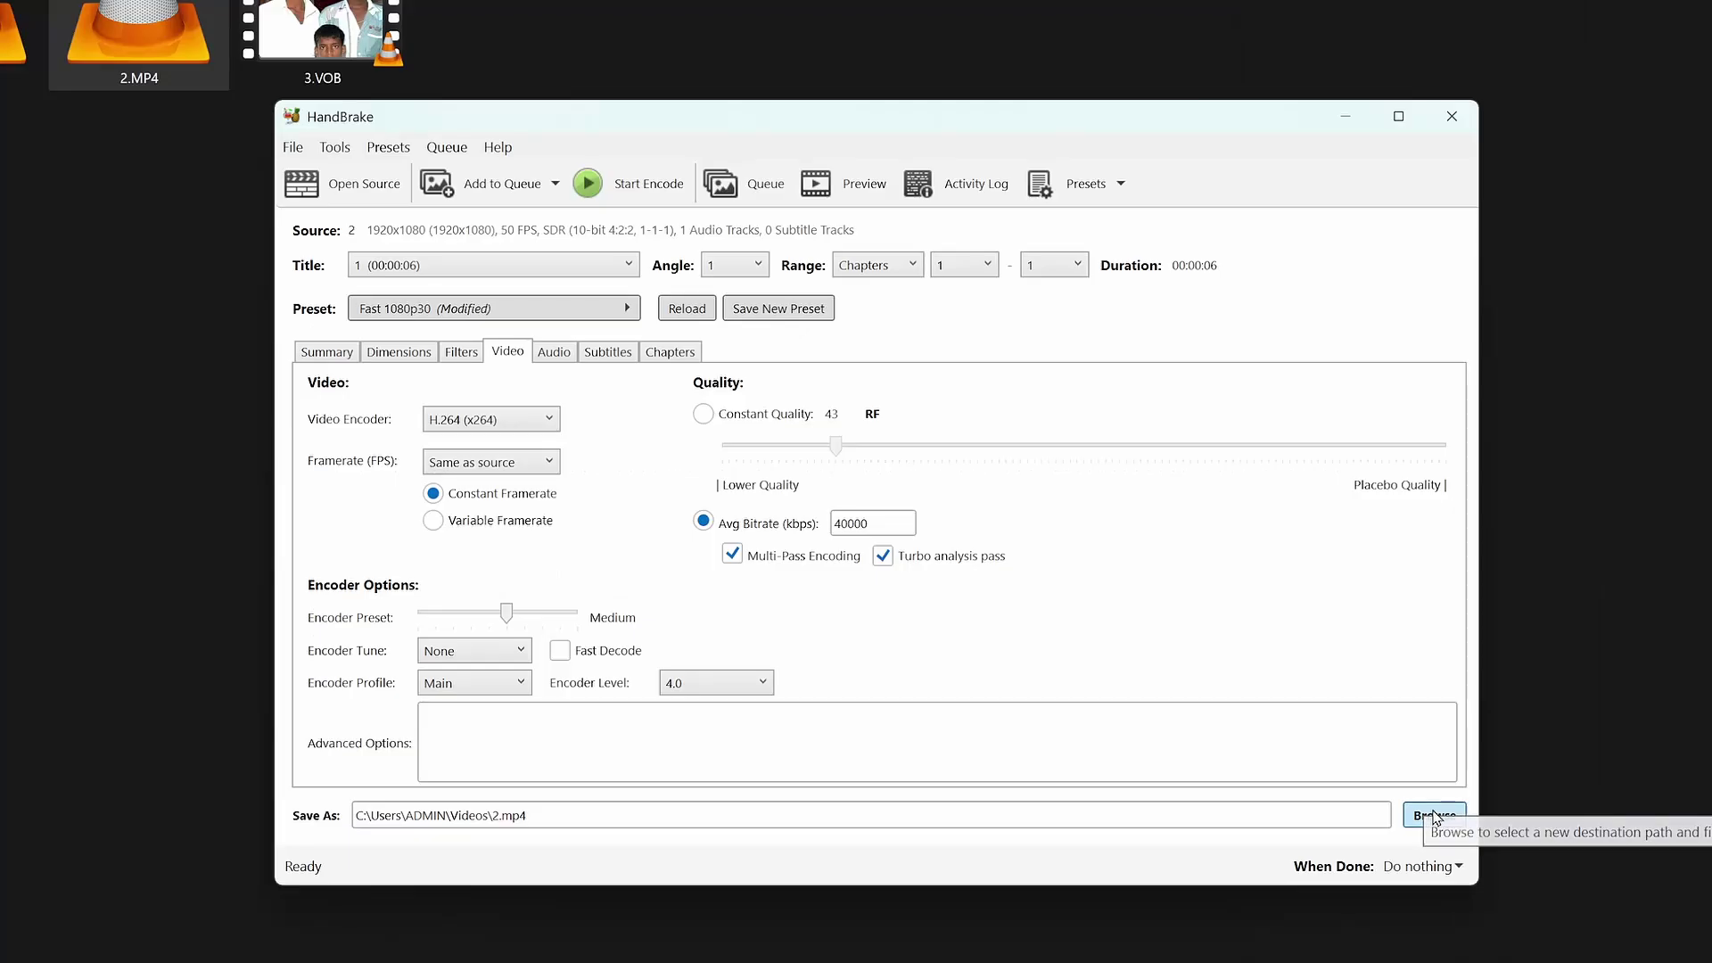
Set the output file to "2 con .mp4" in the problem clips folder and start the encode
{"action": "left_click", "coordinate": [1431, 814]}
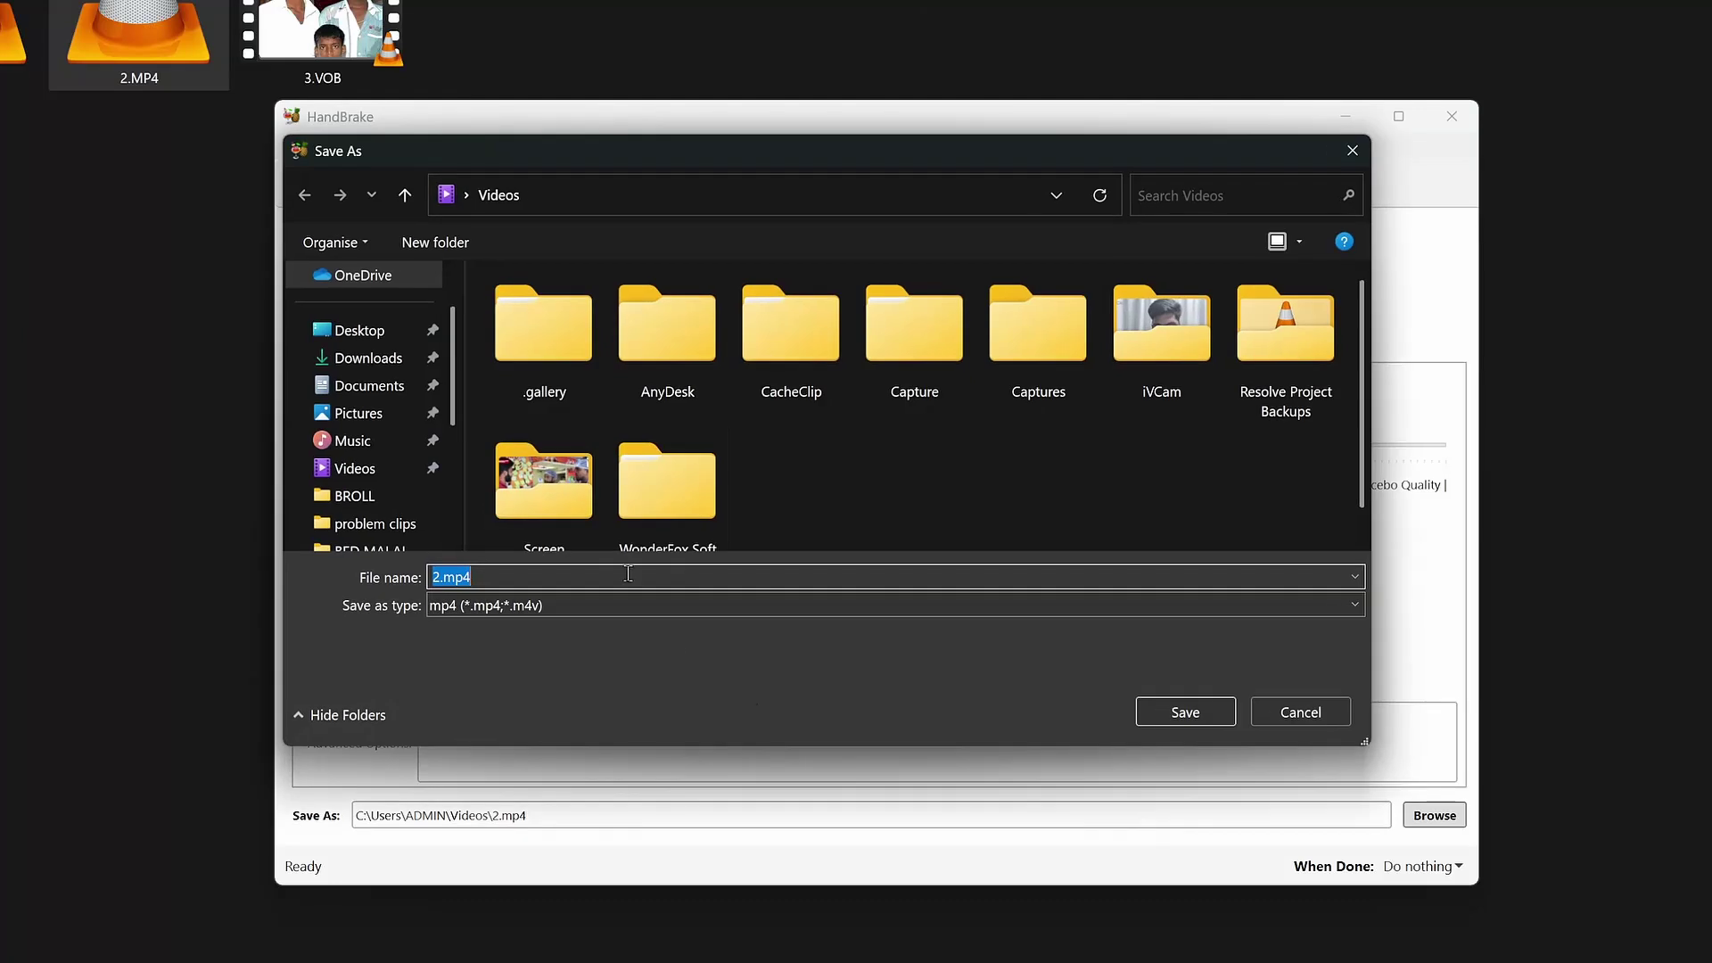
{"action": "left_click", "coordinate": [365, 524]}
{"action": "double_click", "coordinate": [448, 617]}
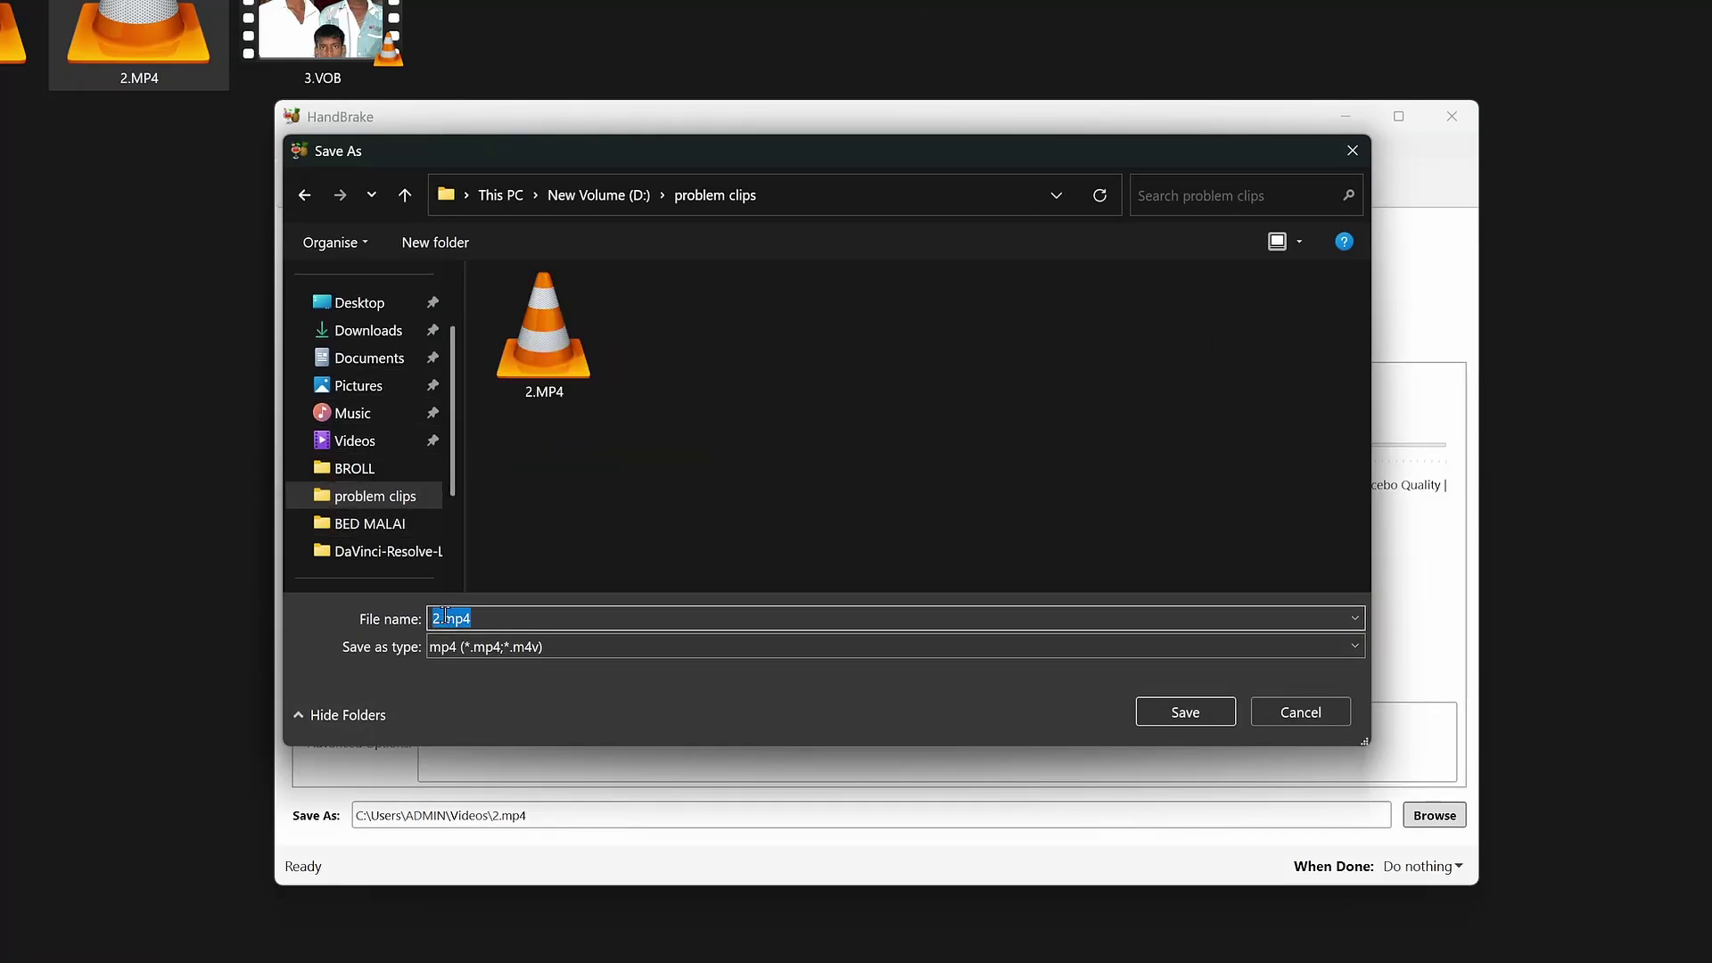
{"action": "left_click", "coordinate": [448, 617]}
{"action": "type", "text": "con"}
{"action": "key", "text": "Return"}
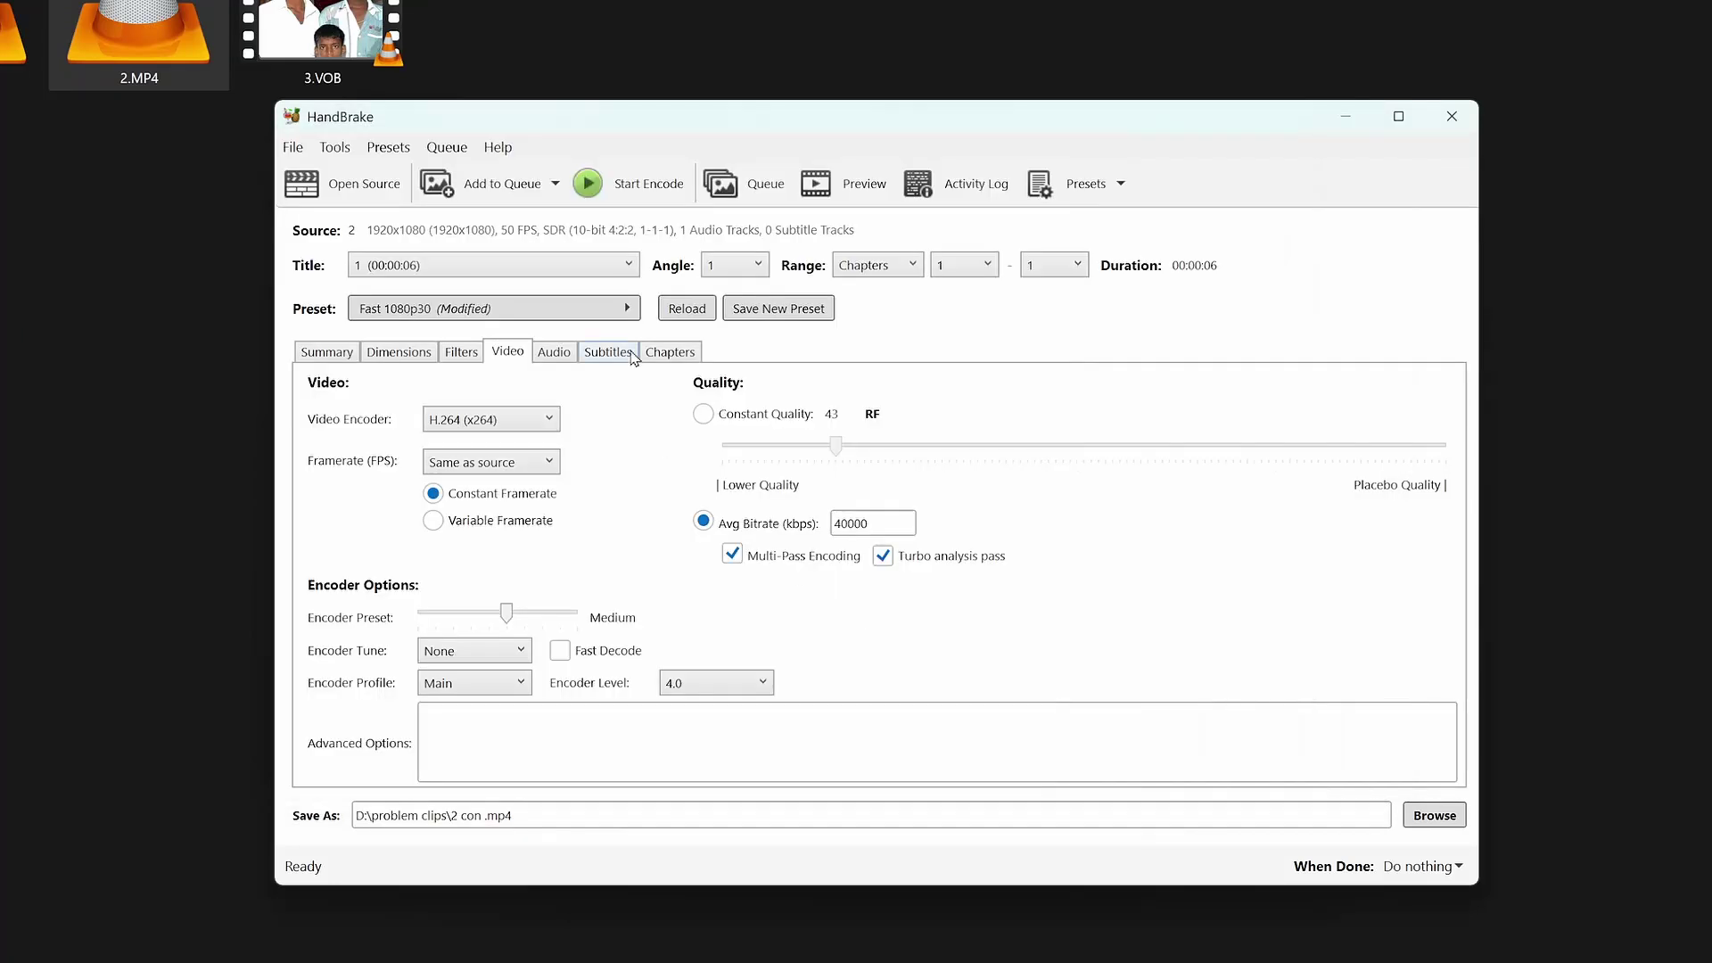
{"action": "left_click", "coordinate": [649, 189]}
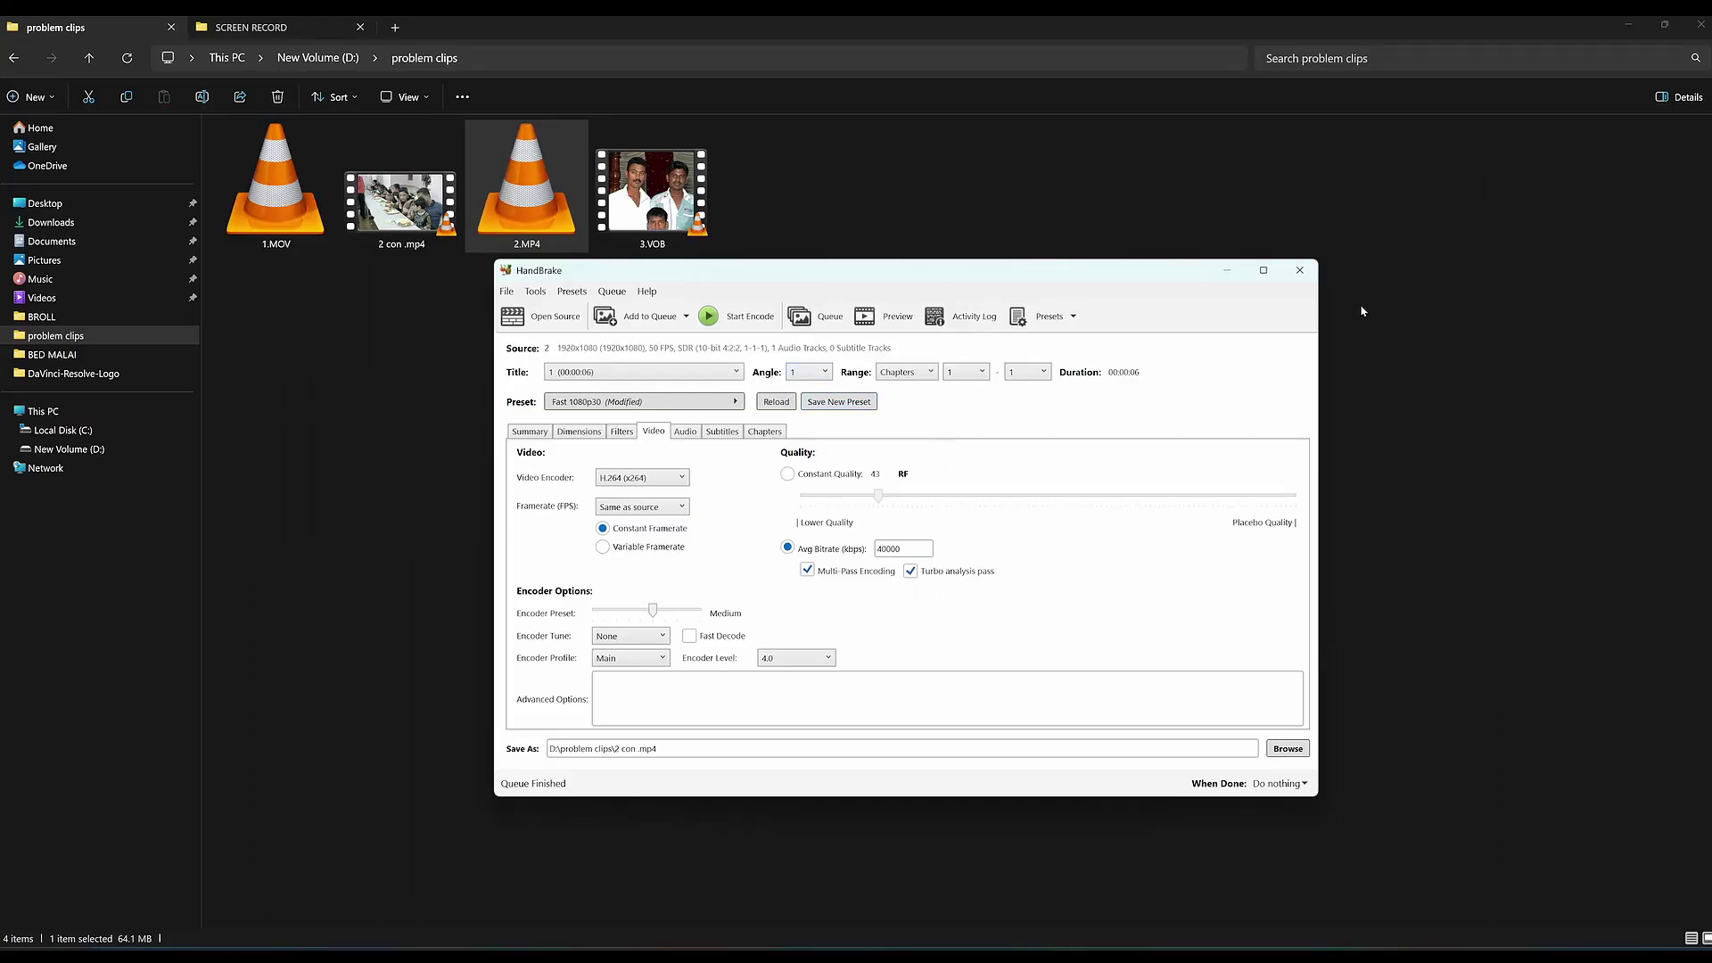
Minimize HandBrake and compare the file details of 2.MP4 and the converted "2 con .mp4" in the problem clips folder
{"action": "left_click", "coordinate": [1229, 273]}
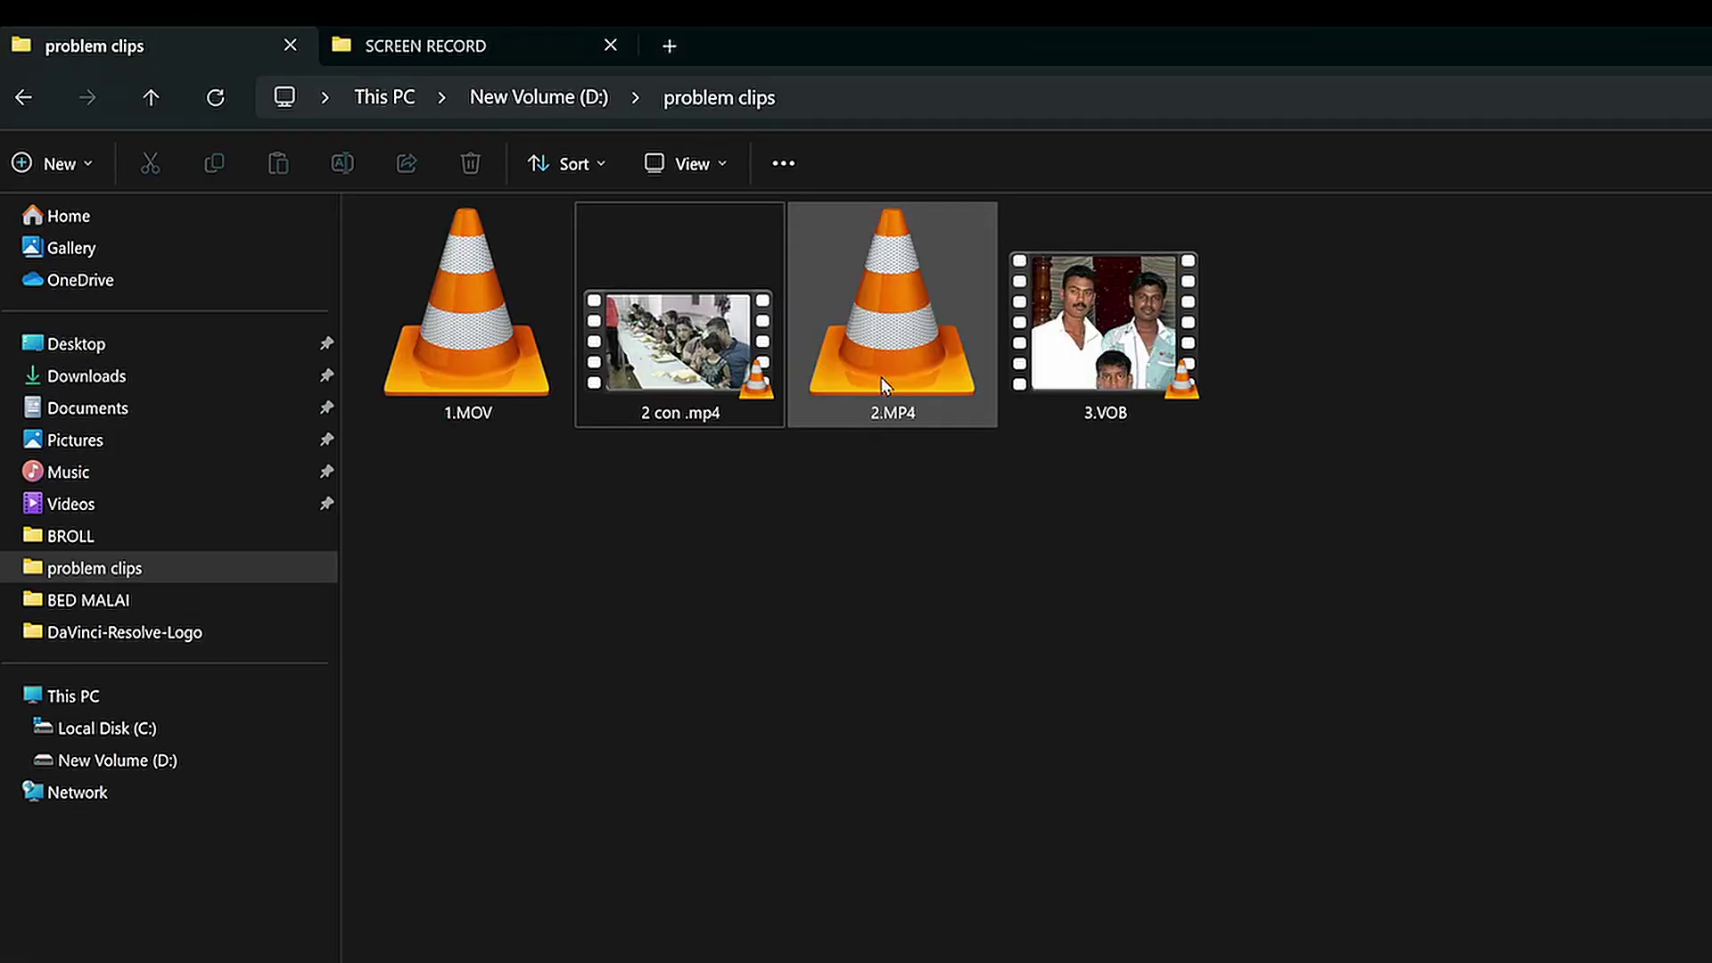
{"action": "mouse_move", "coordinate": [885, 380]}
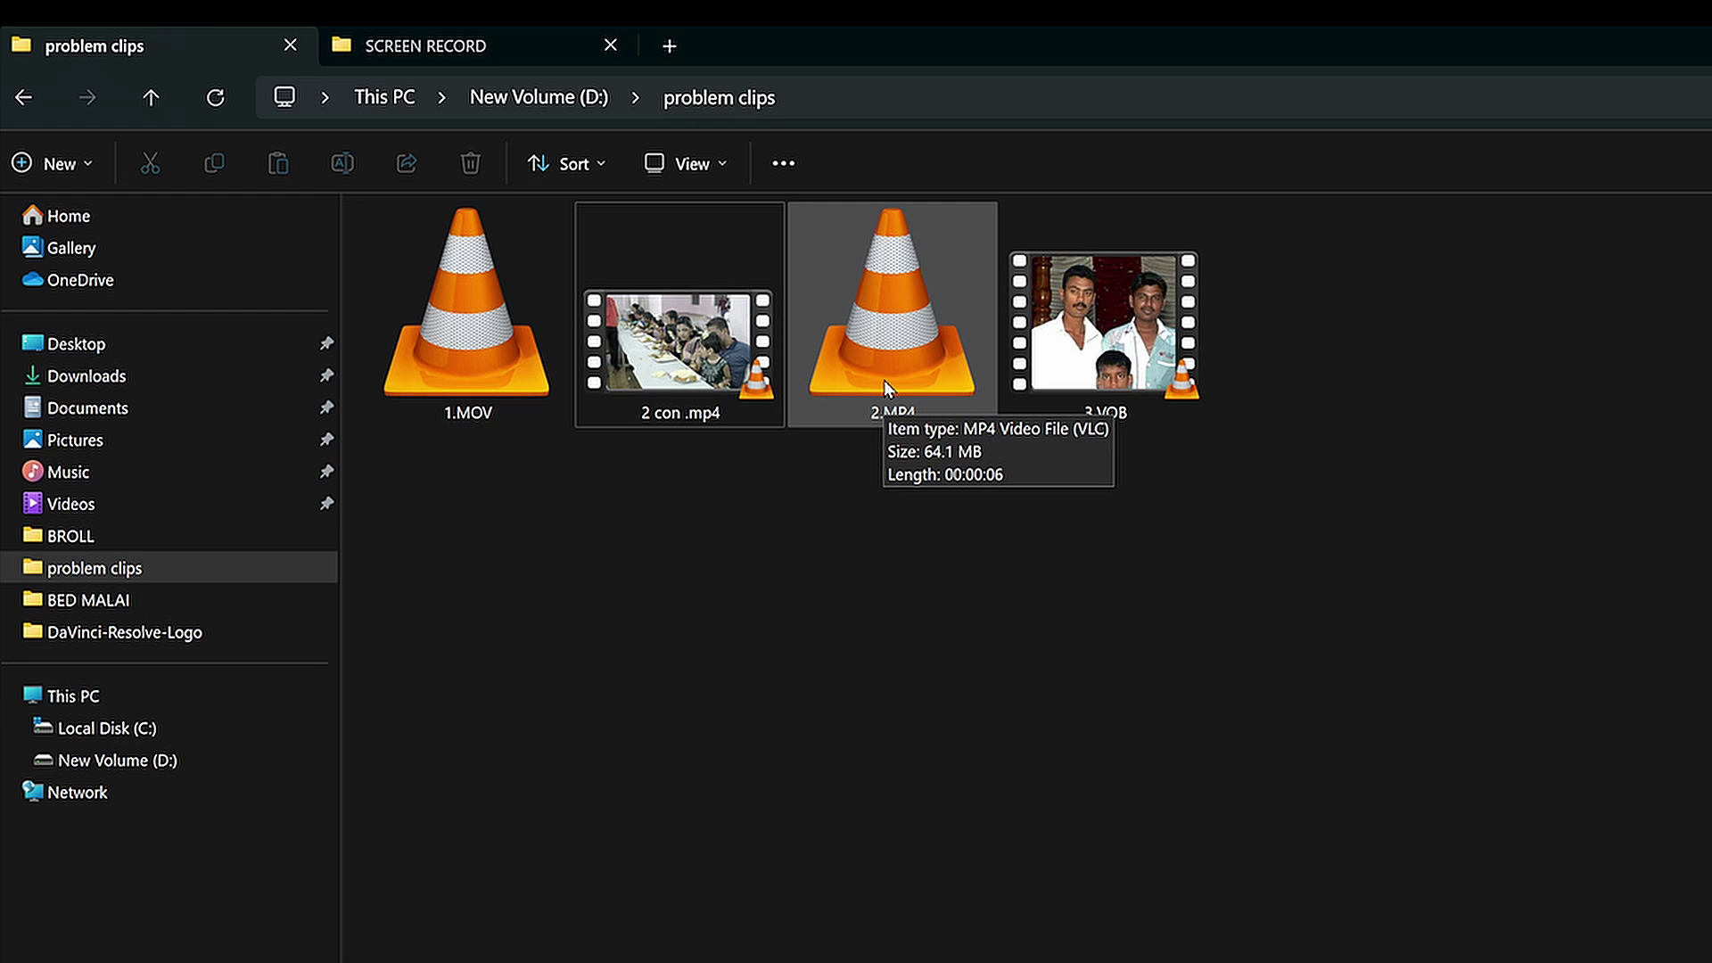
{"action": "mouse_move", "coordinate": [684, 382]}
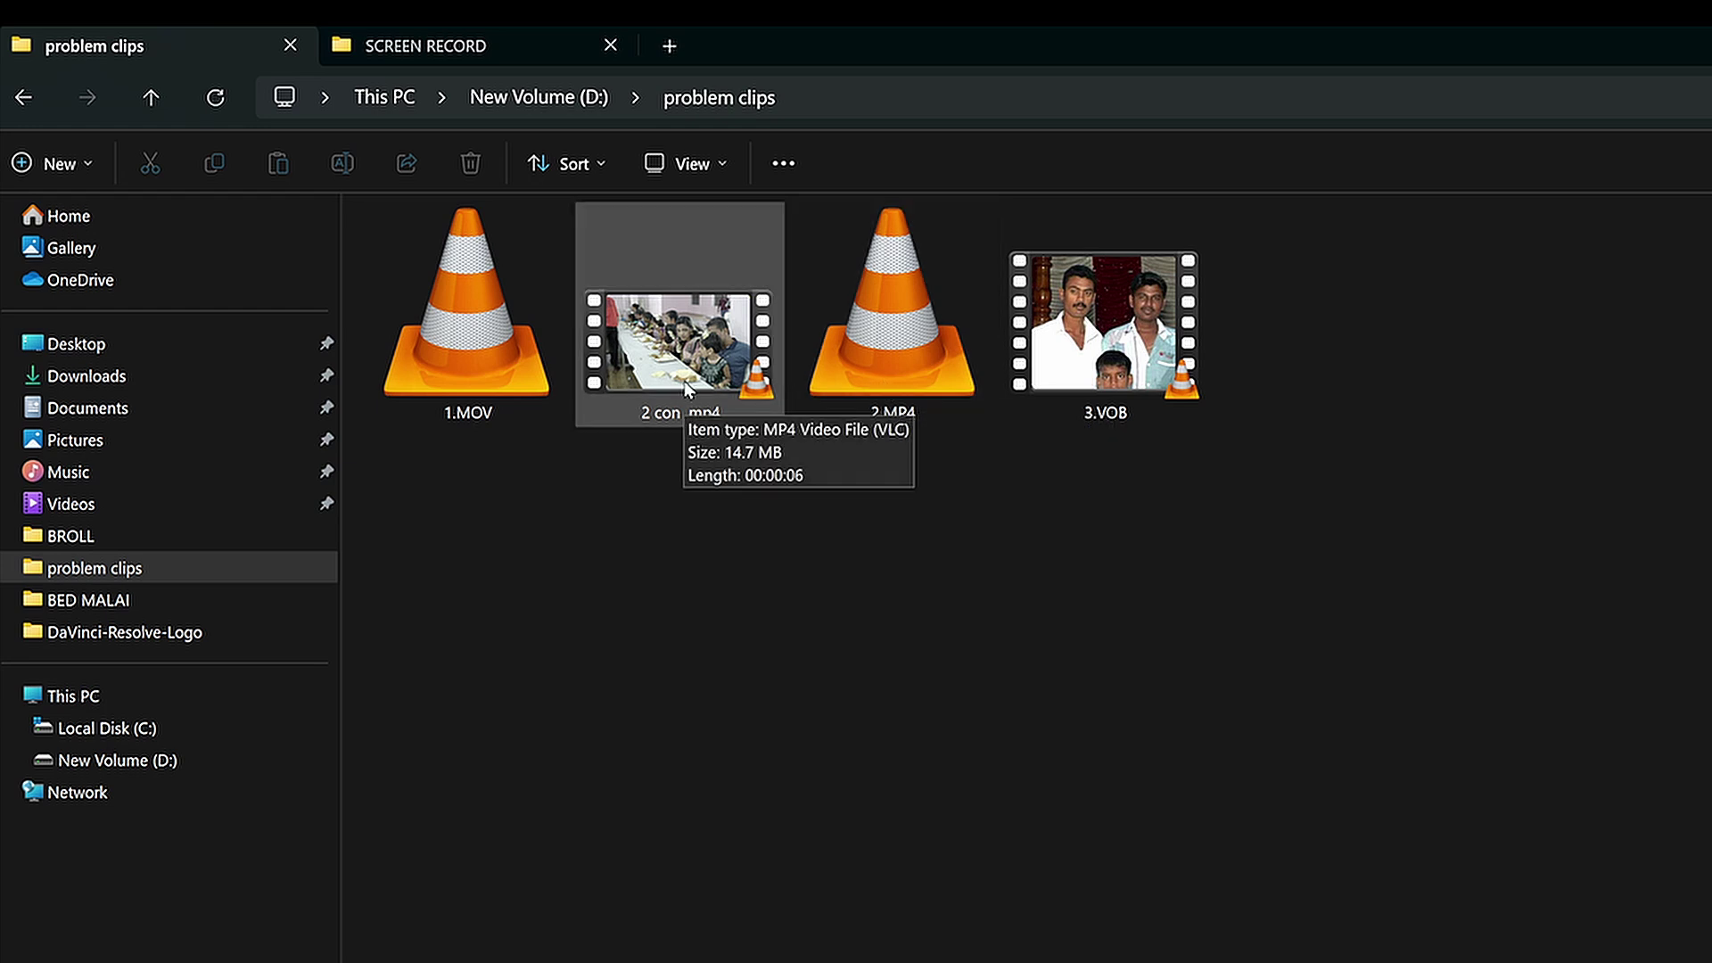
Bring "2 con .mp4" into DaVinci Resolve, check its picture in full-screen playback and exit the full-screen view
{"action": "left_click_drag", "start_coordinate": [698, 327], "coordinate": [1711, 962]}
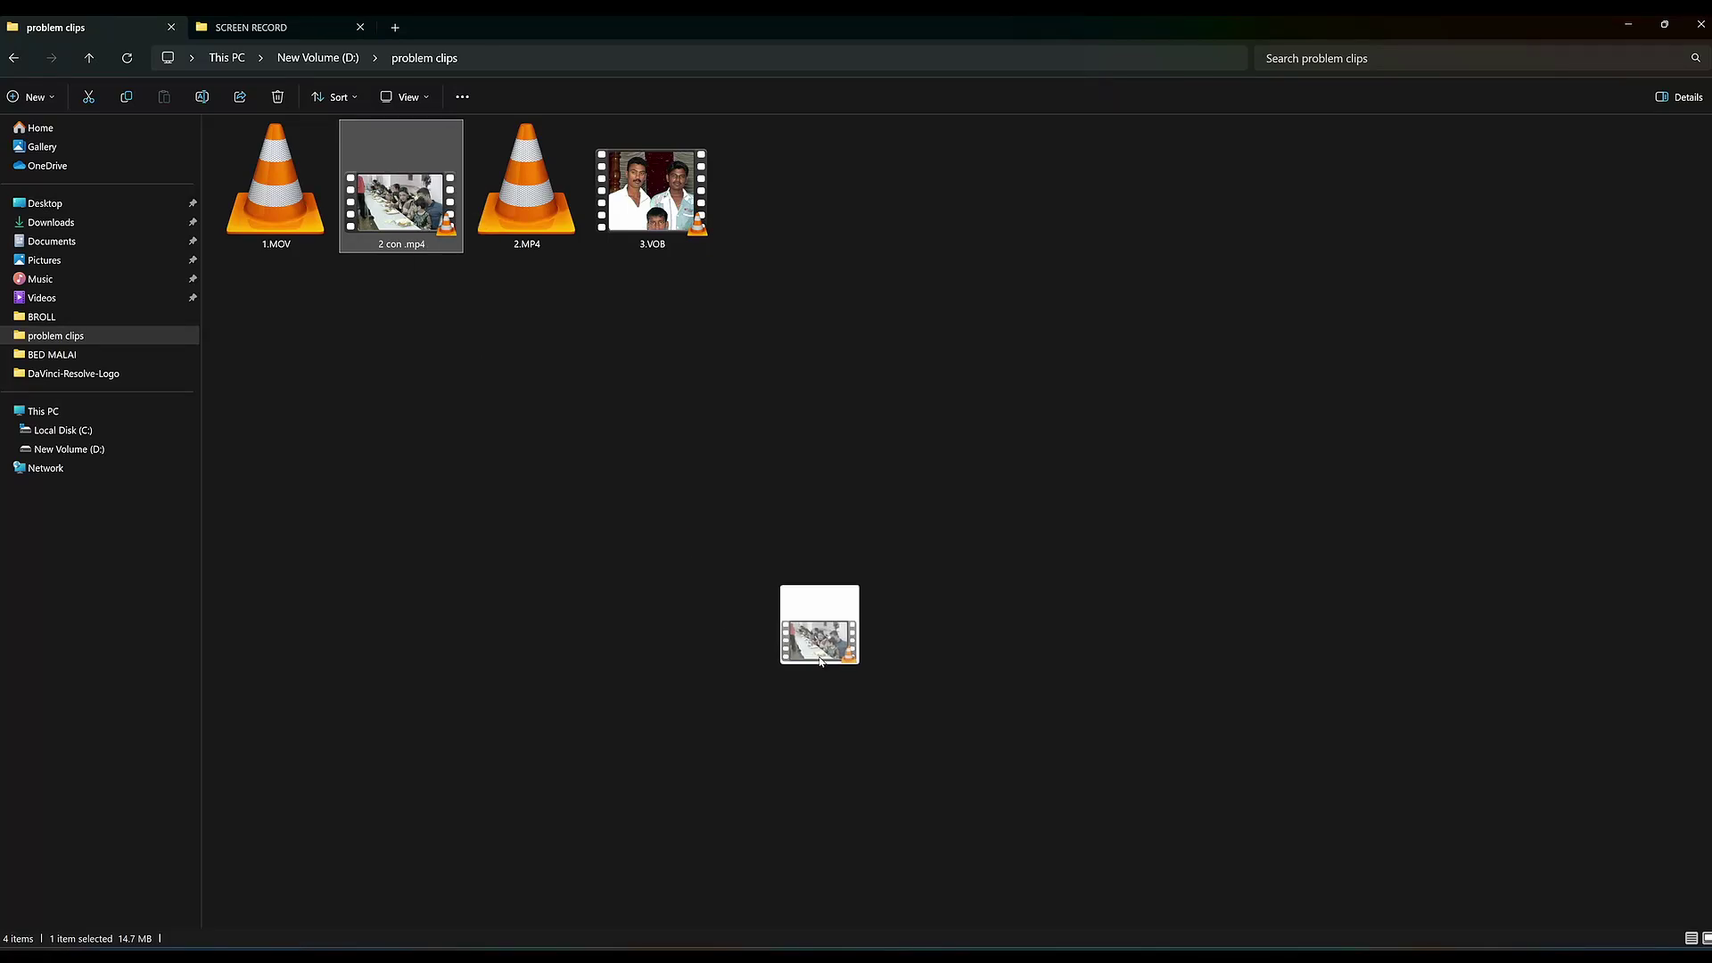
{"action": "left_click_drag", "start_coordinate": [1067, 834], "coordinate": [790, 773]}
{"action": "mouse_move", "coordinate": [800, 622]}
{"action": "left_mouse_down"}
{"action": "mouse_move", "coordinate": [814, 617]}
{"action": "mouse_move", "coordinate": [799, 617]}
{"action": "left_mouse_up"}
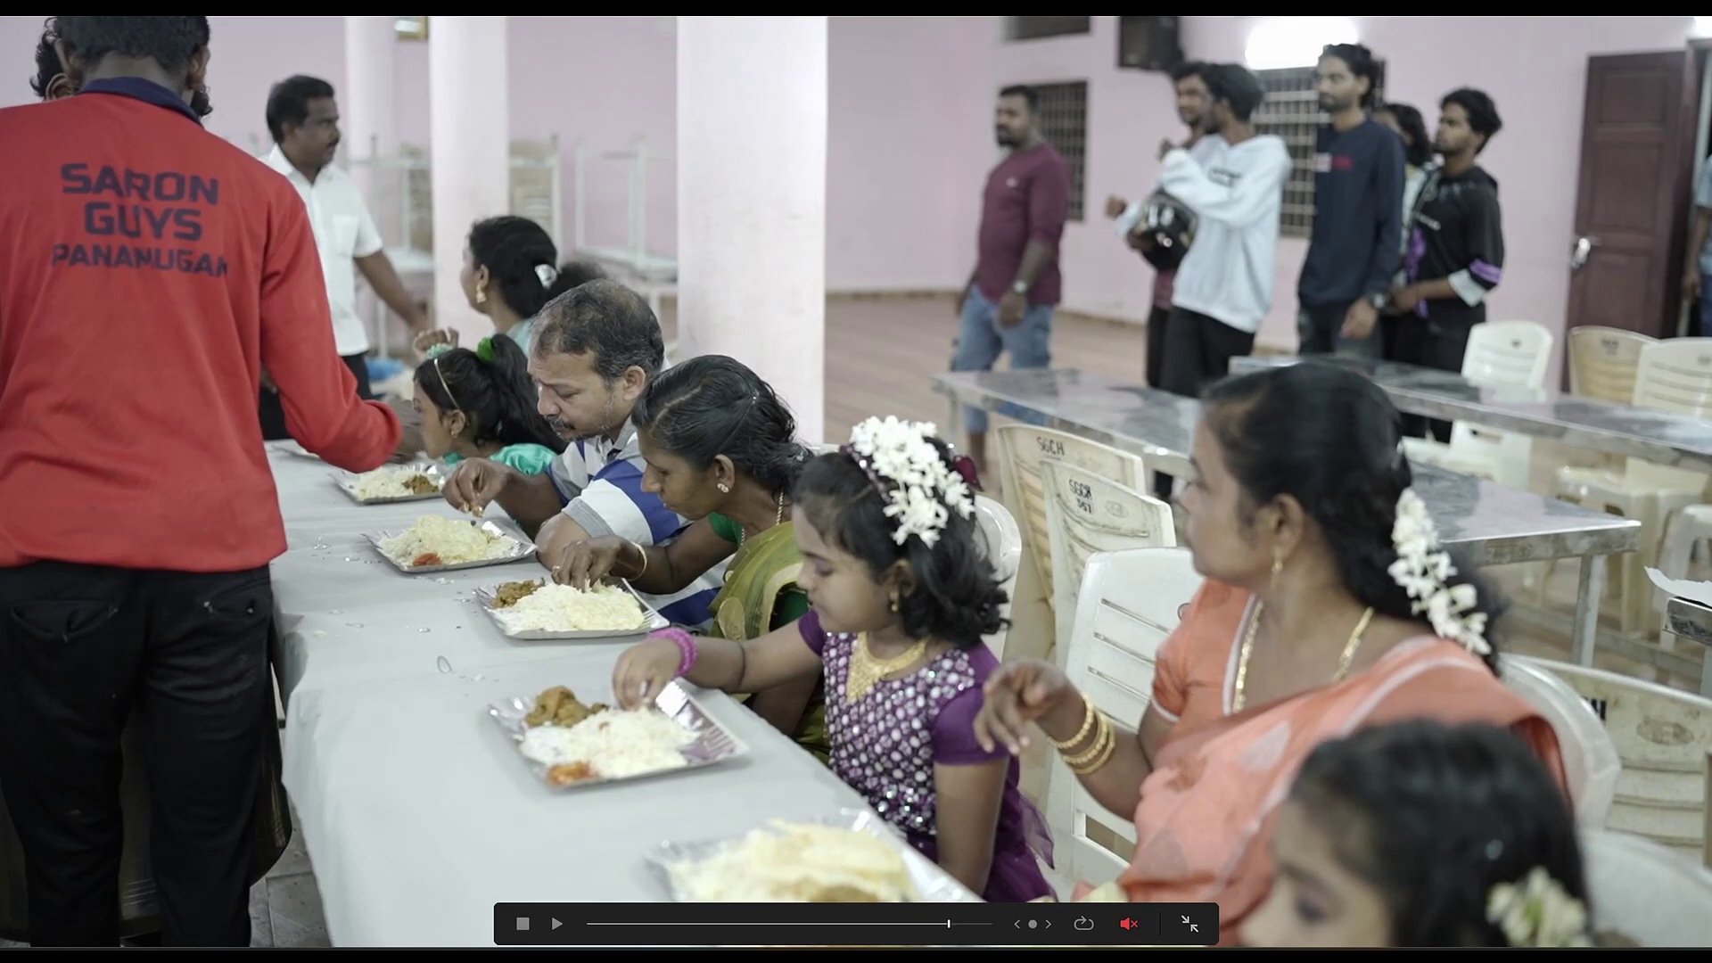
{"action": "left_click", "coordinate": [1190, 924]}
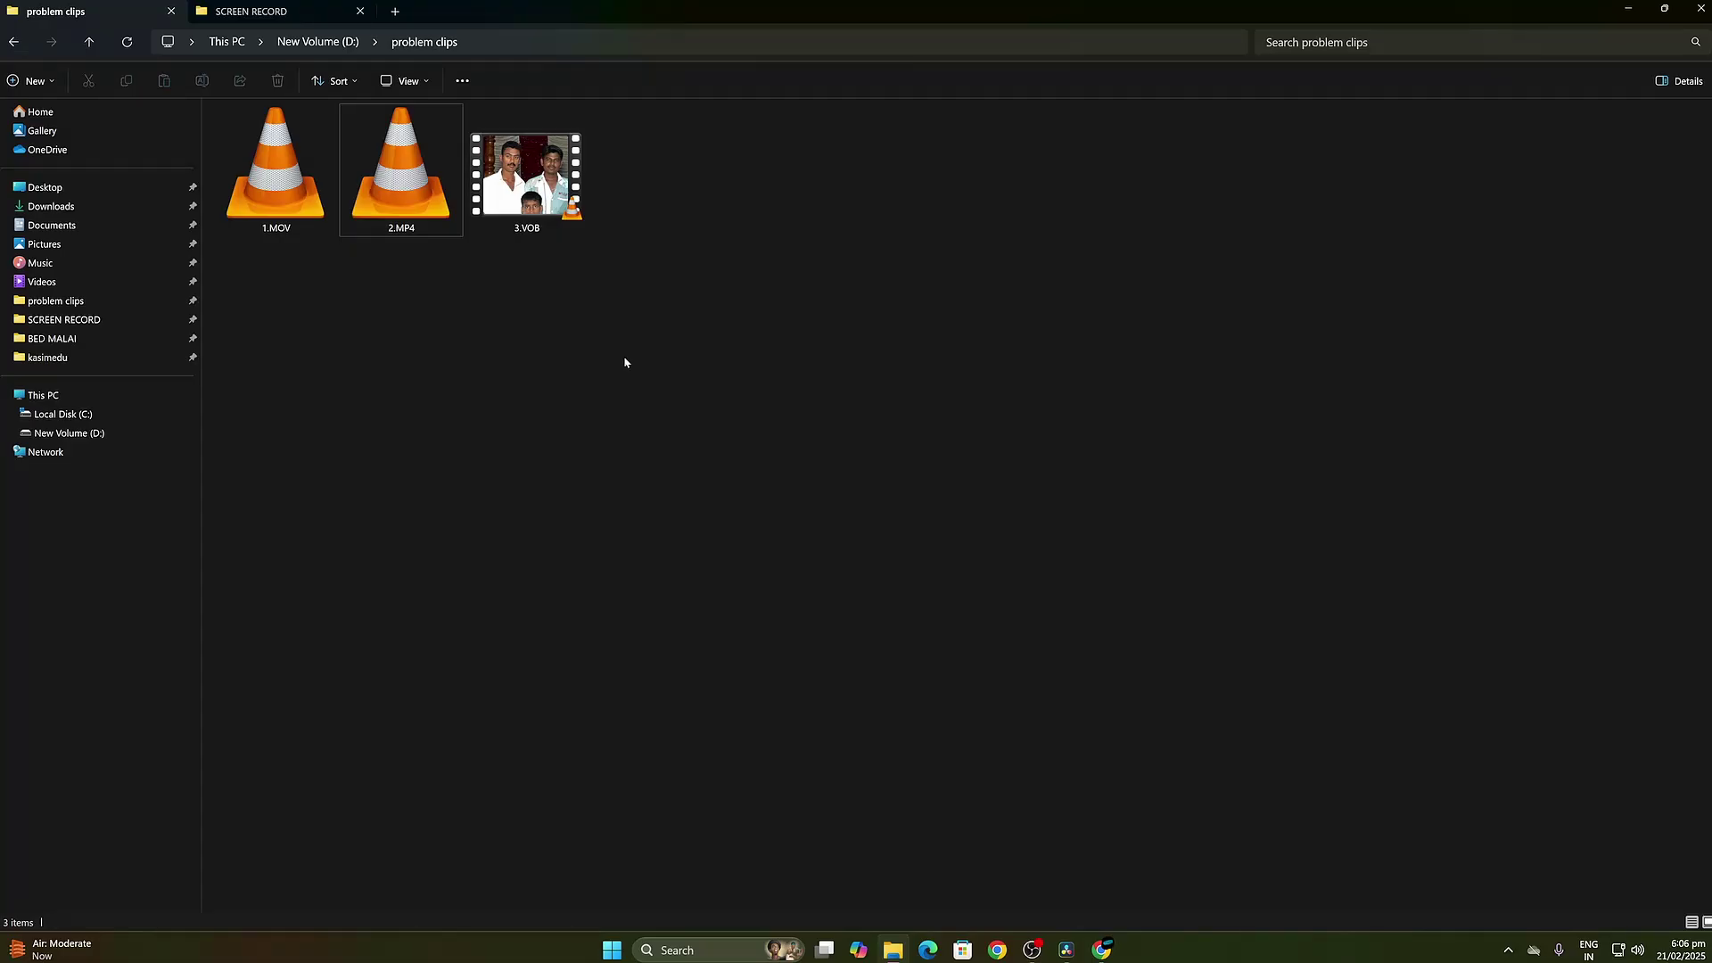
Open 3.VOB from the problem clips folder for playback
{"action": "left_click", "coordinate": [548, 190]}
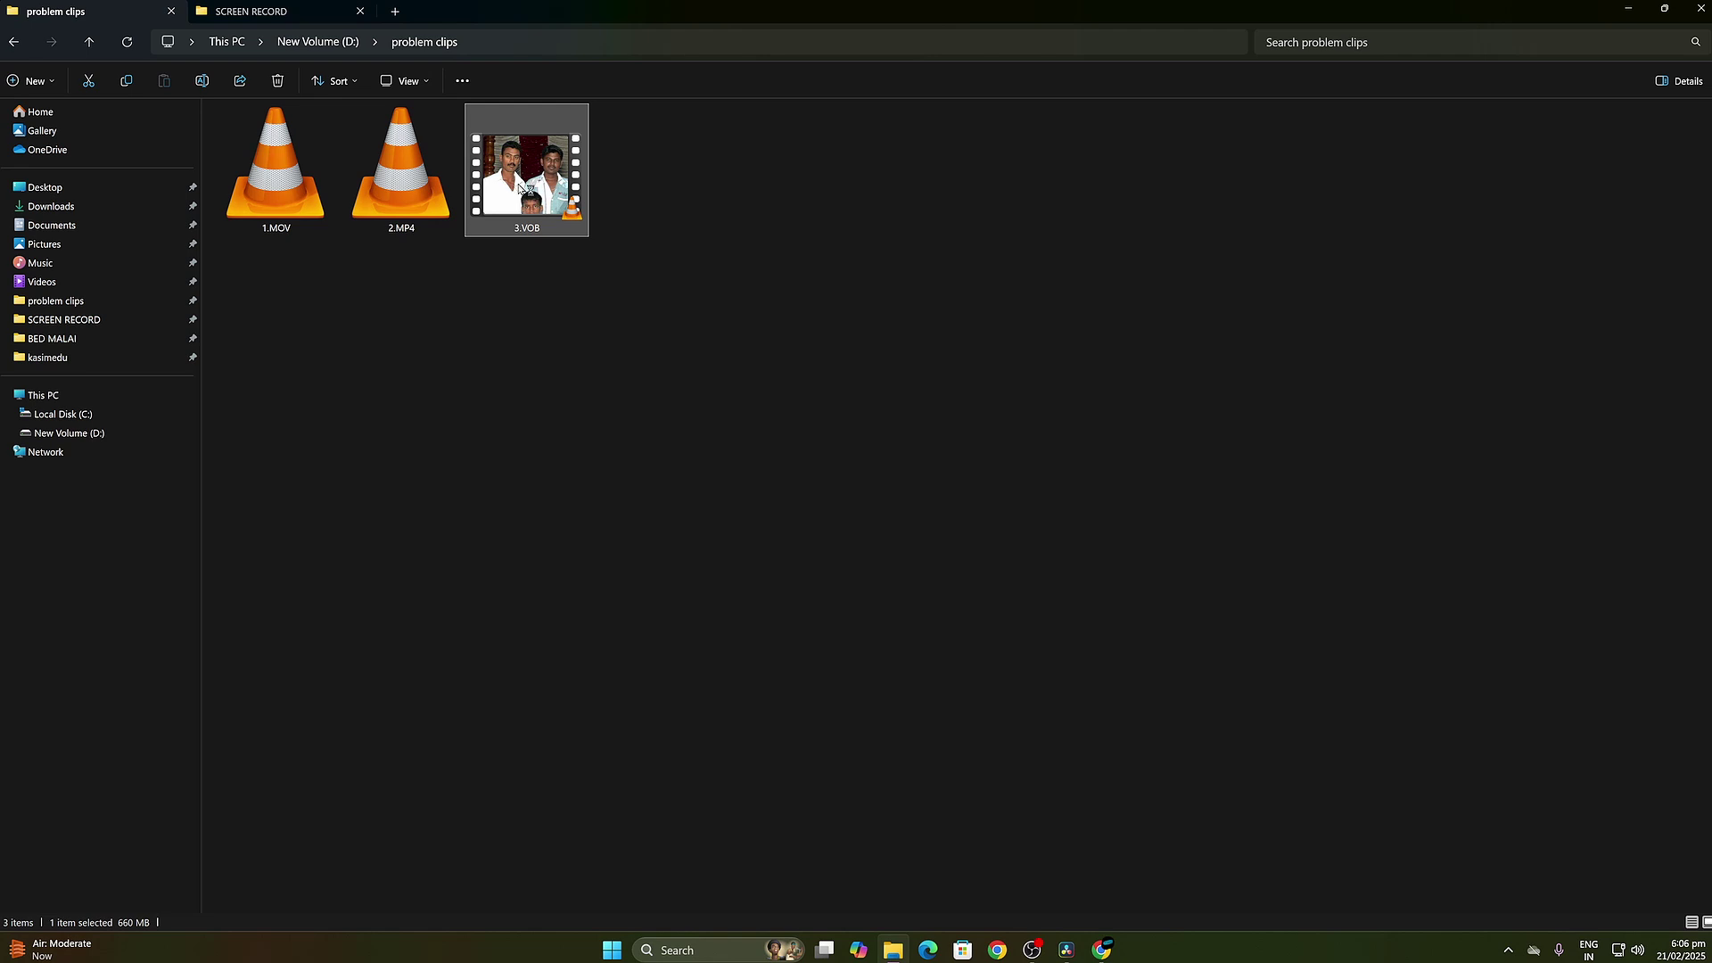
{"action": "double_click", "coordinate": [515, 188]}
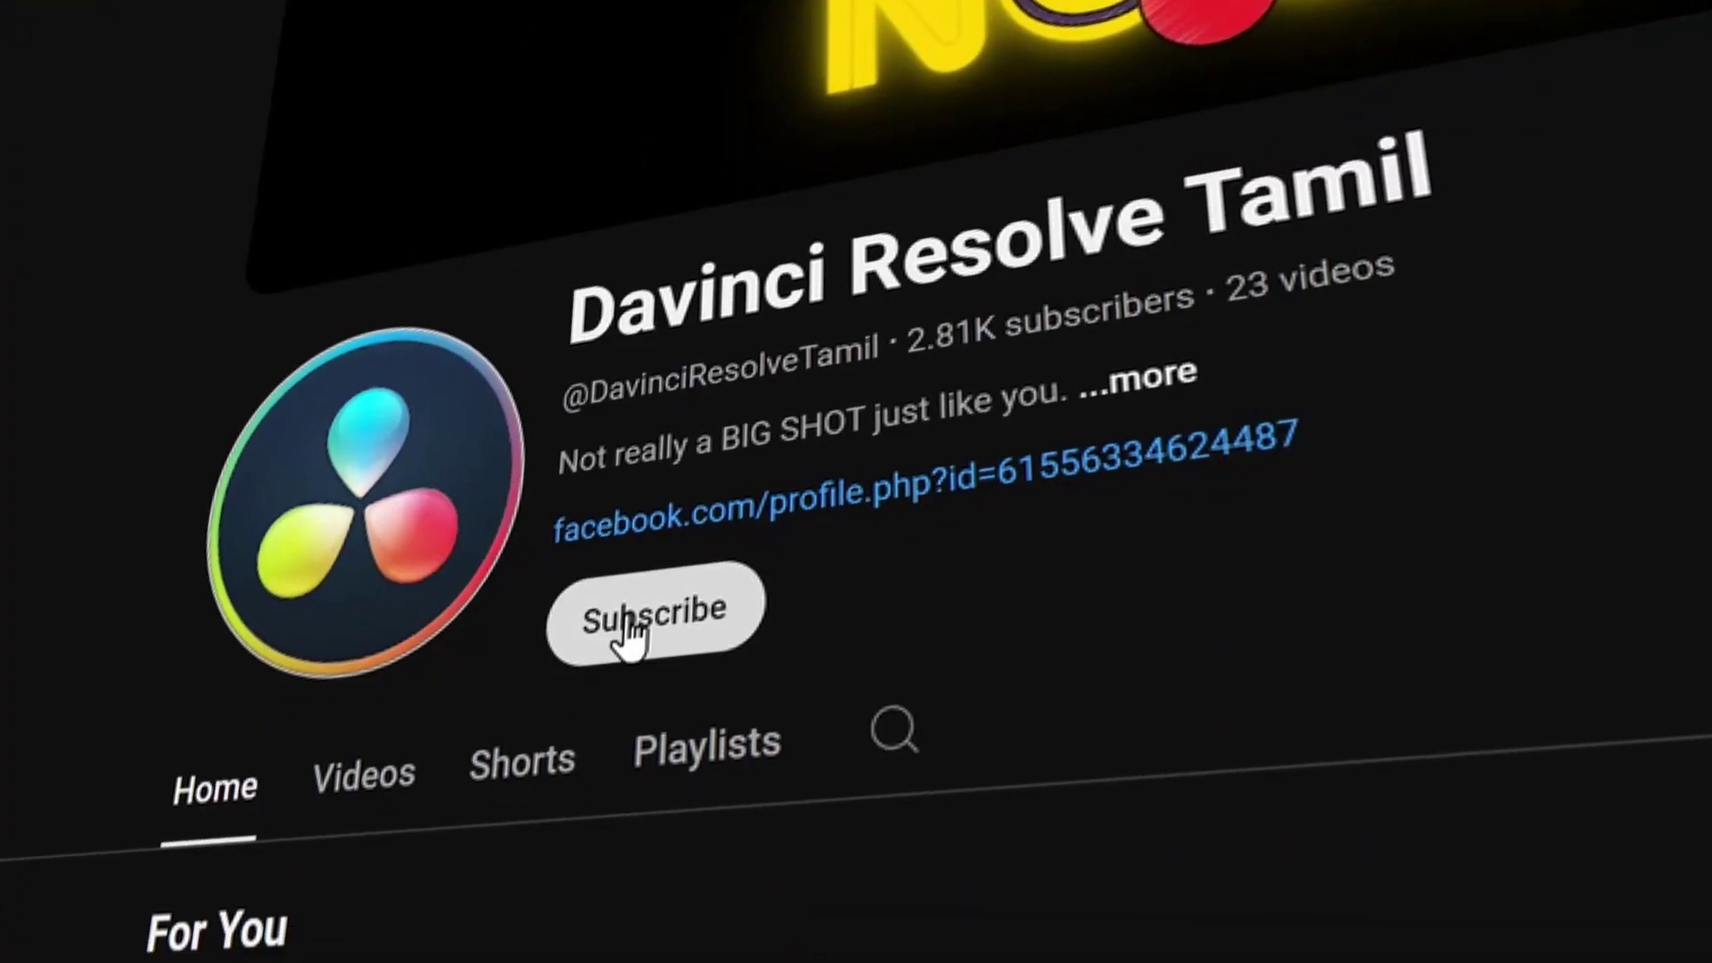
{"action": "left_click", "coordinate": [629, 639]}
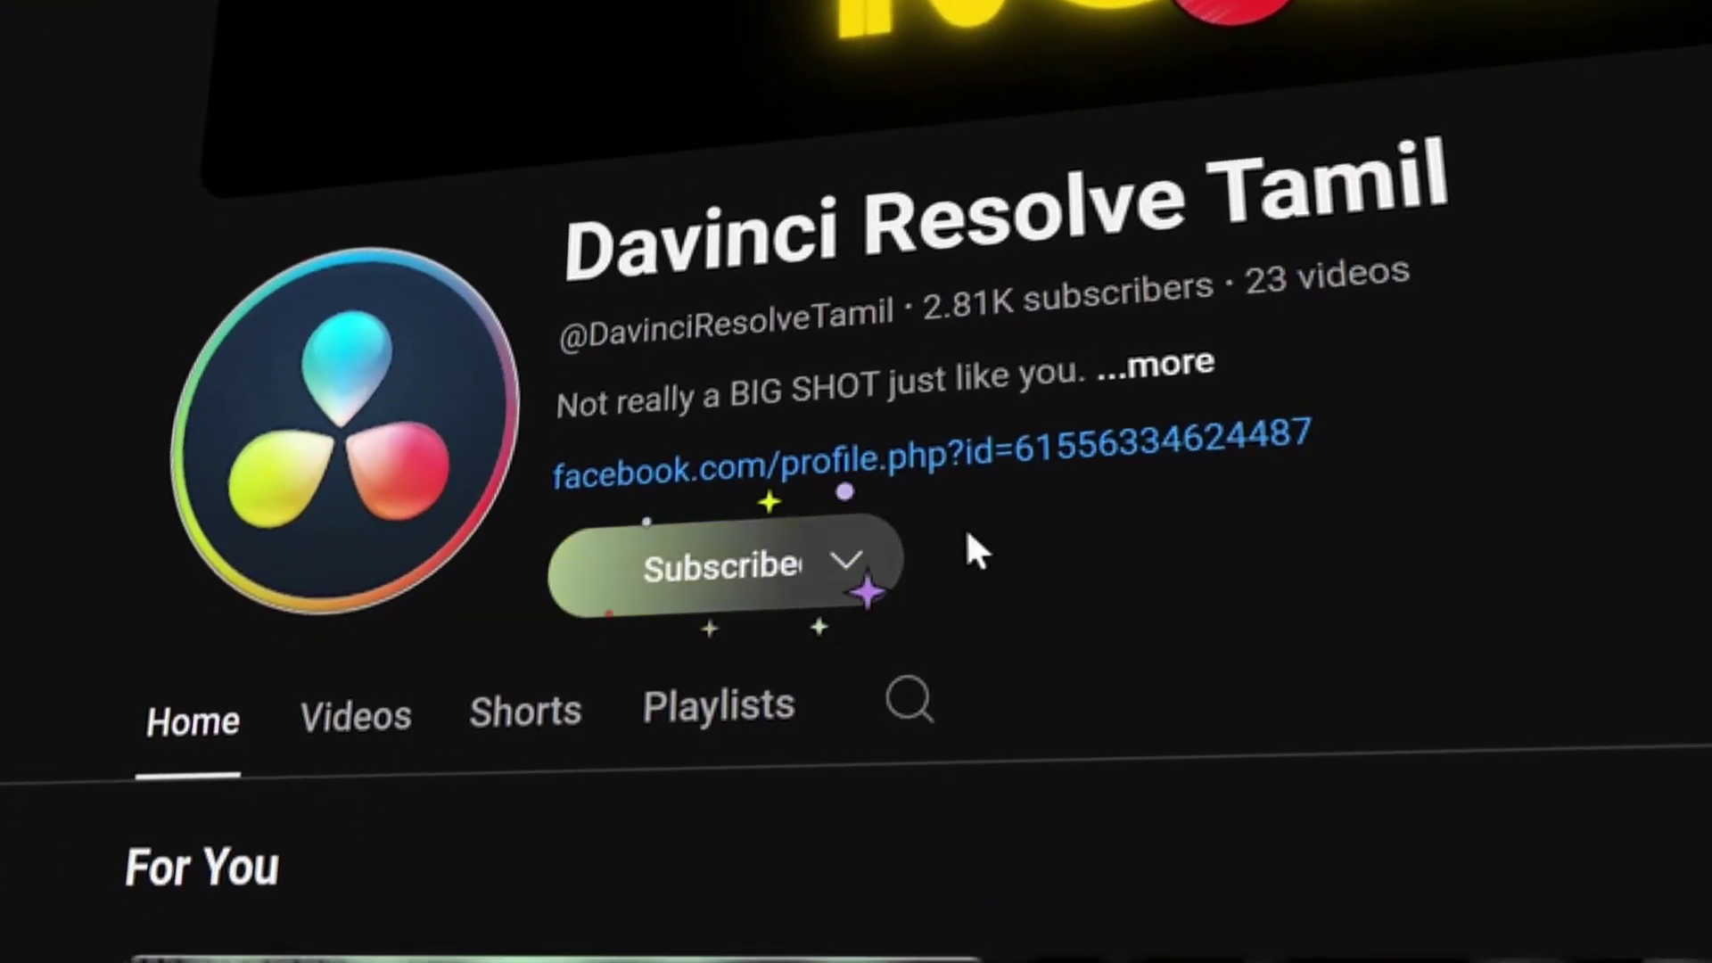